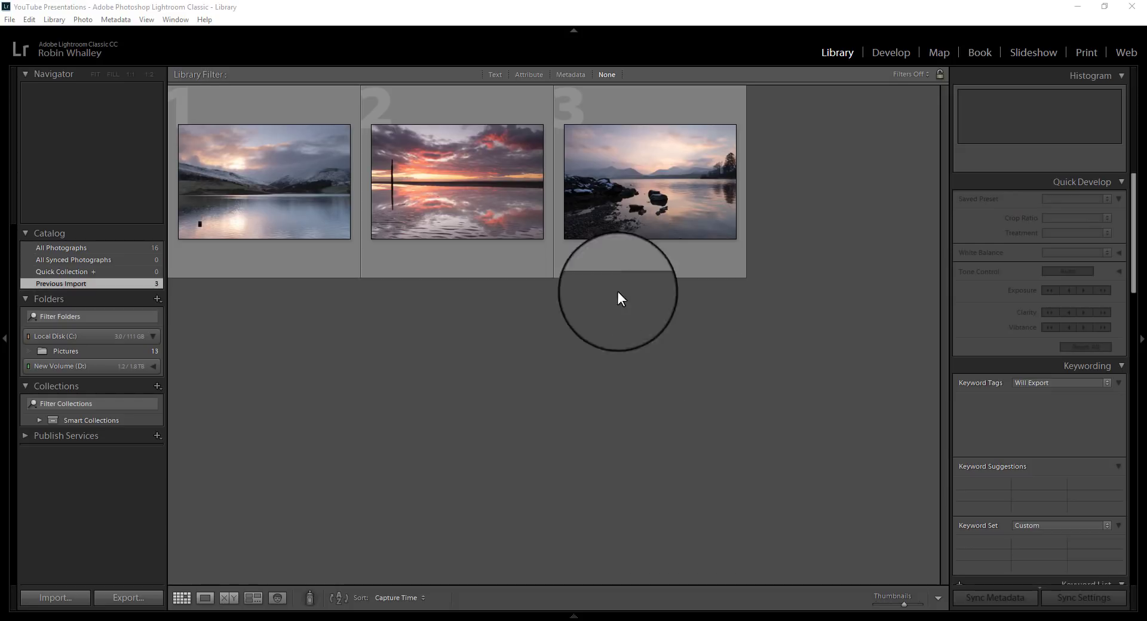
- Open the third photo for developing and heal the dark spot in the sky above the left mountain peak
click(647, 209)
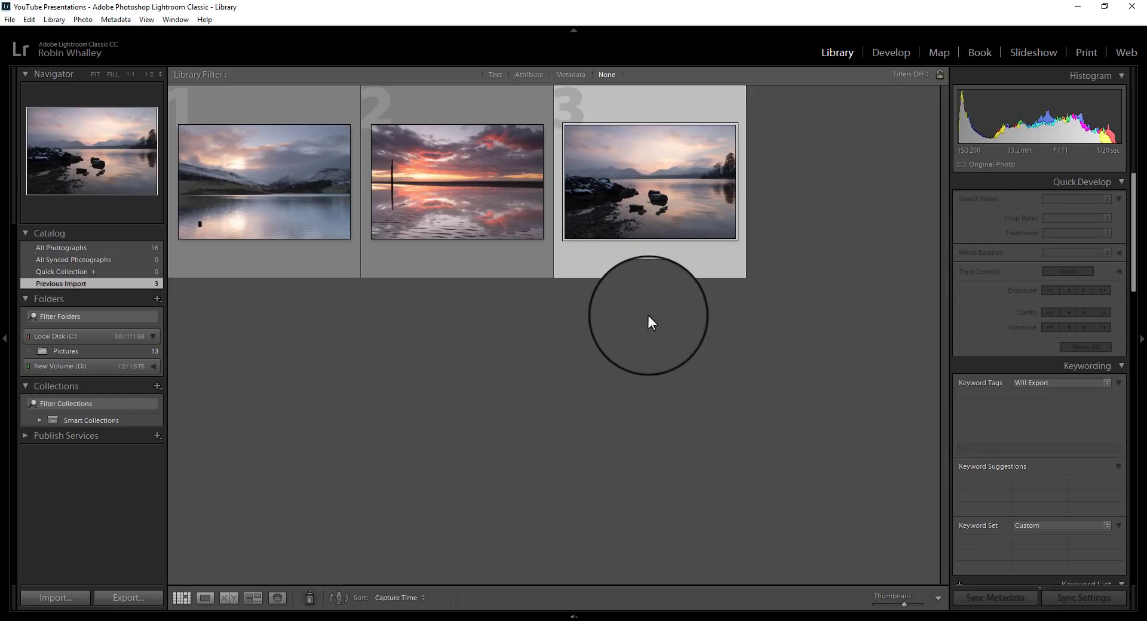
click(884, 53)
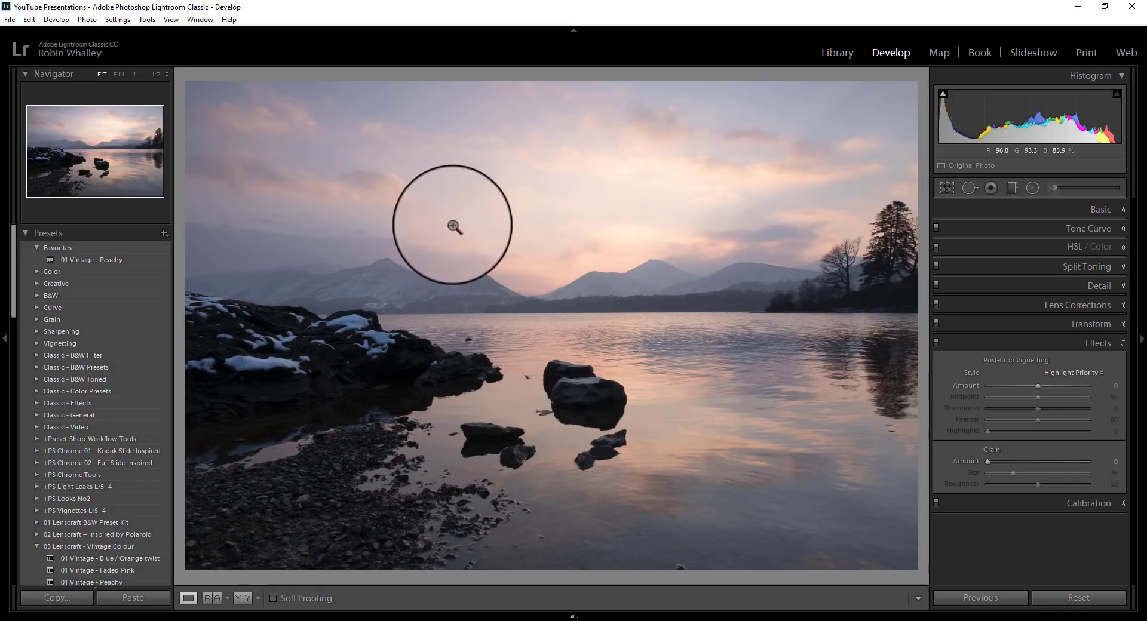
click(388, 244)
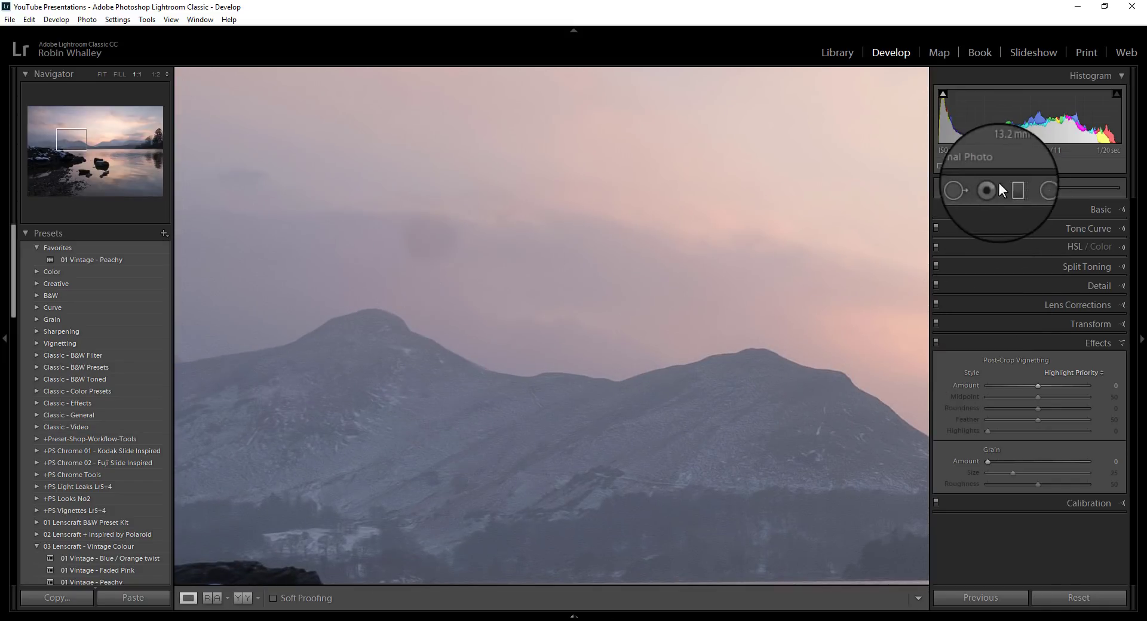
click(969, 187)
mouse_move(415, 222)
mouse_down()
mouse_move(430, 226)
mouse_move(420, 242)
mouse_up()
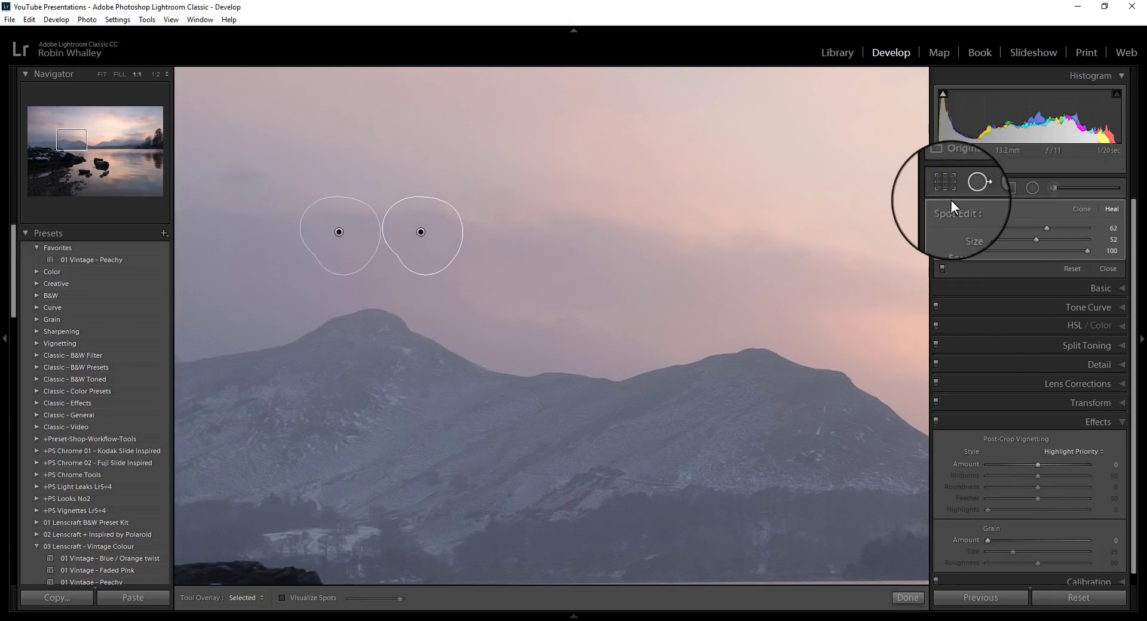
click(907, 601)
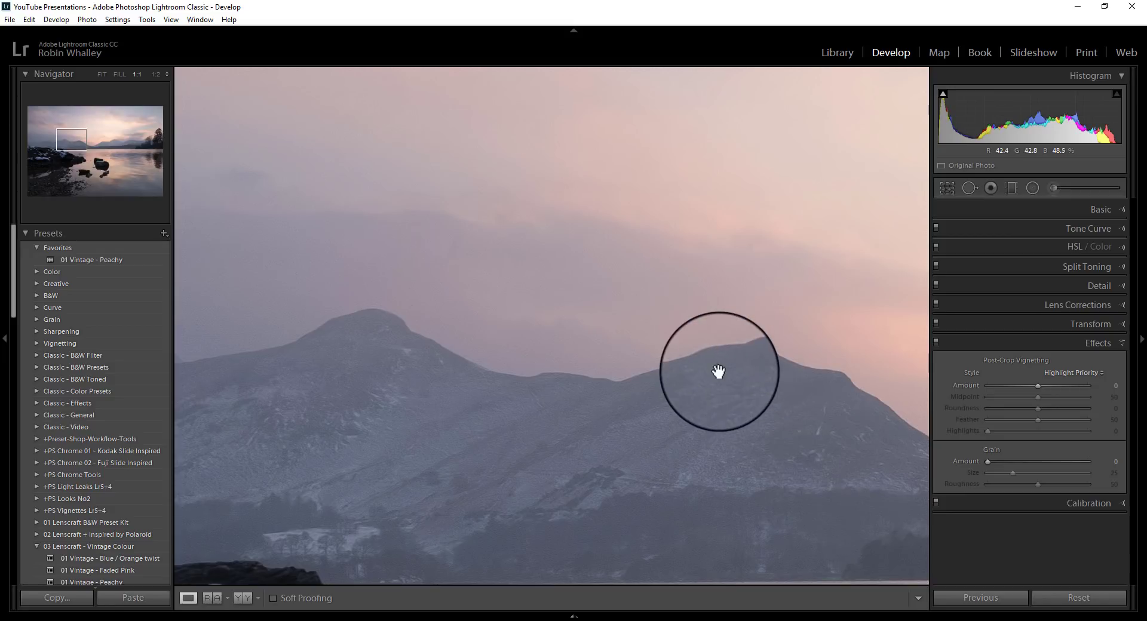
click(397, 281)
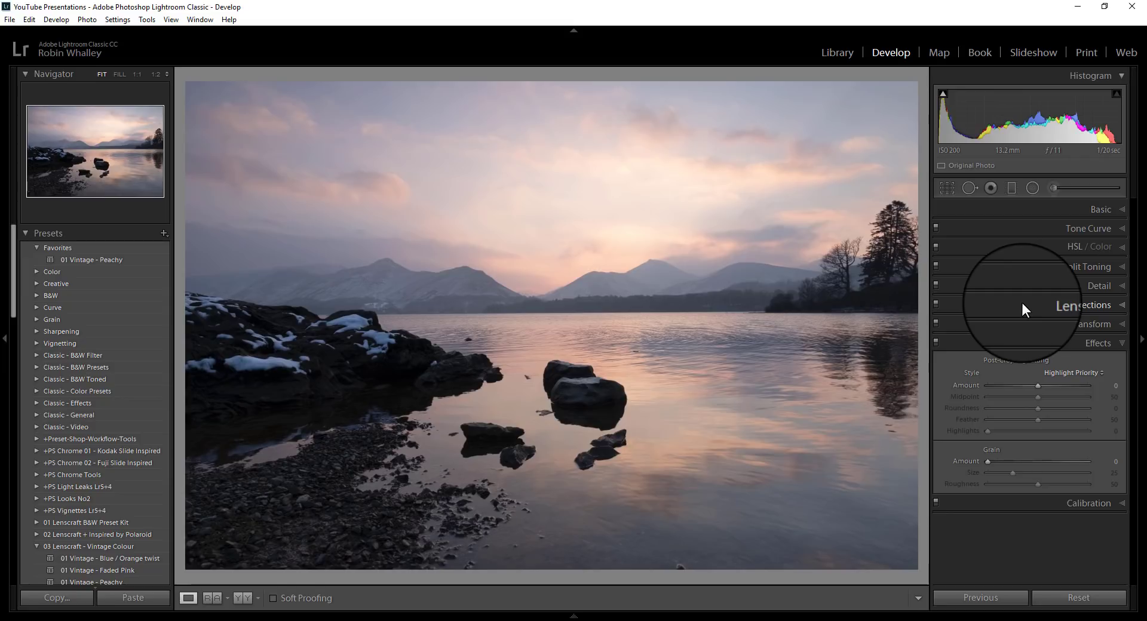
- Change the photo's color profile to Camera PROVIA/Standard
click(1088, 208)
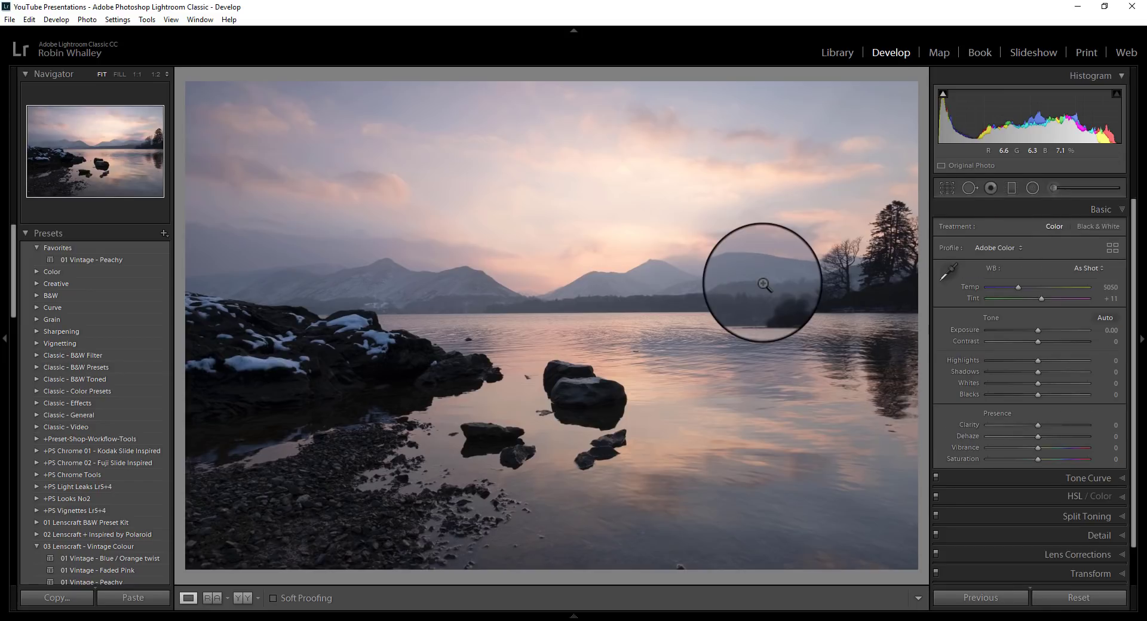
click(1112, 247)
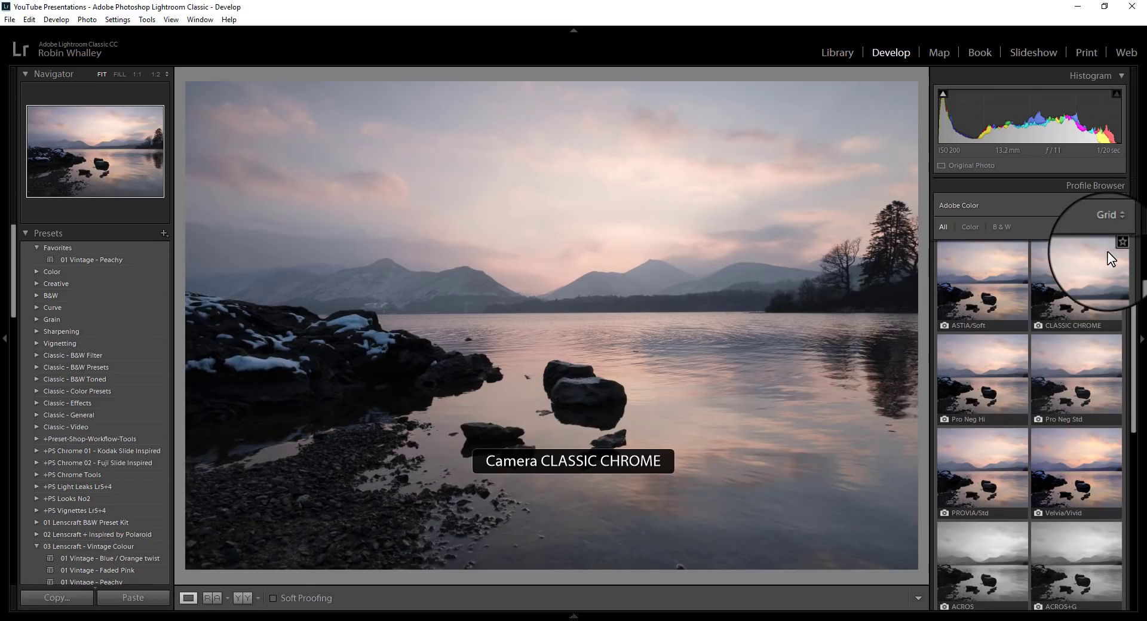
click(990, 468)
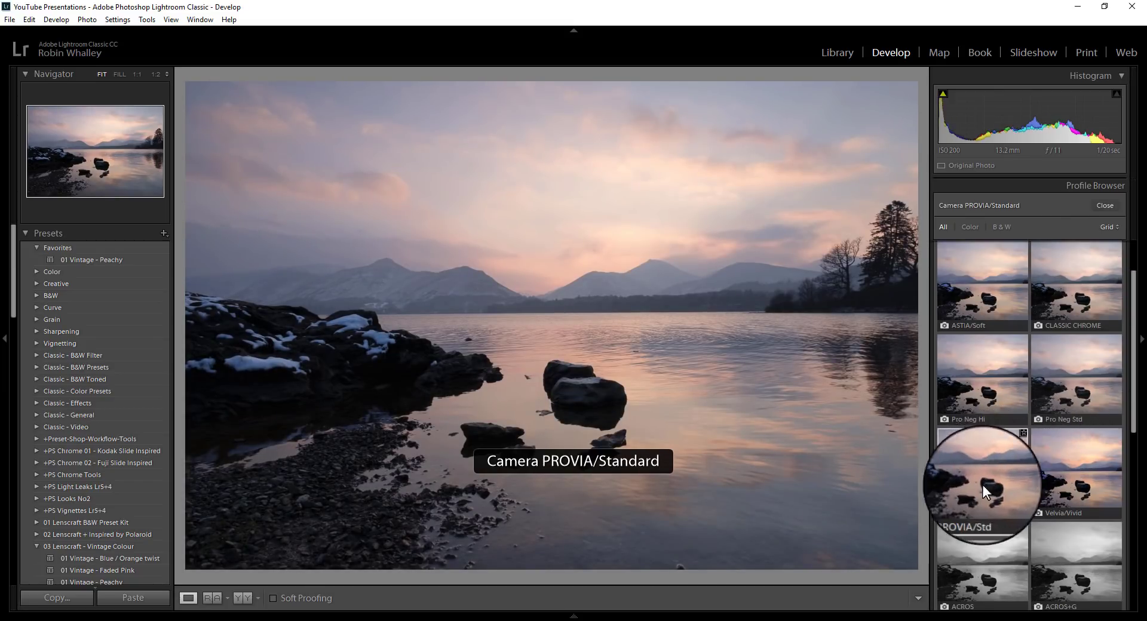
click(1107, 204)
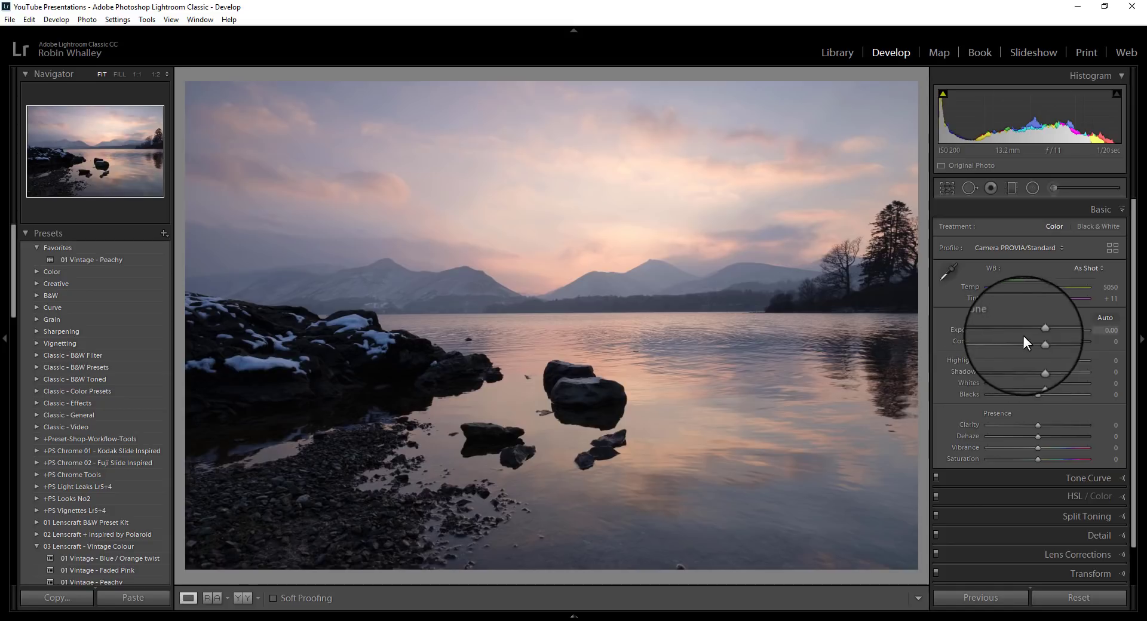
- Adjust the basic tones: Contrast -17, Shadows +70, Highlights -65 and Whites +18
drag(1039, 371, 1027, 340)
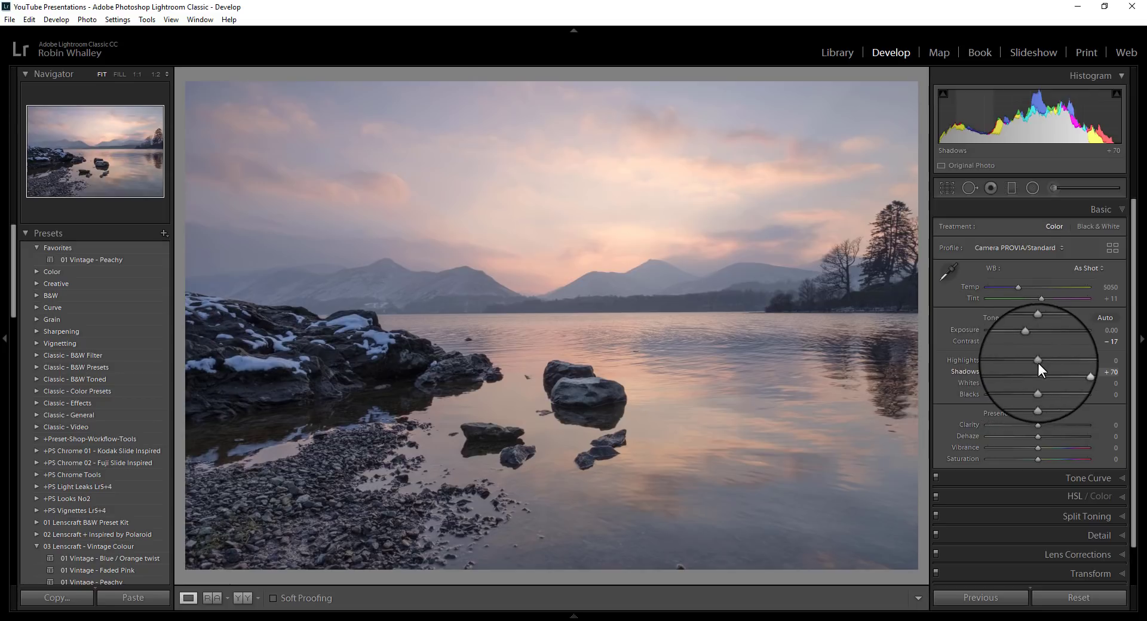
drag(1038, 361, 1005, 367)
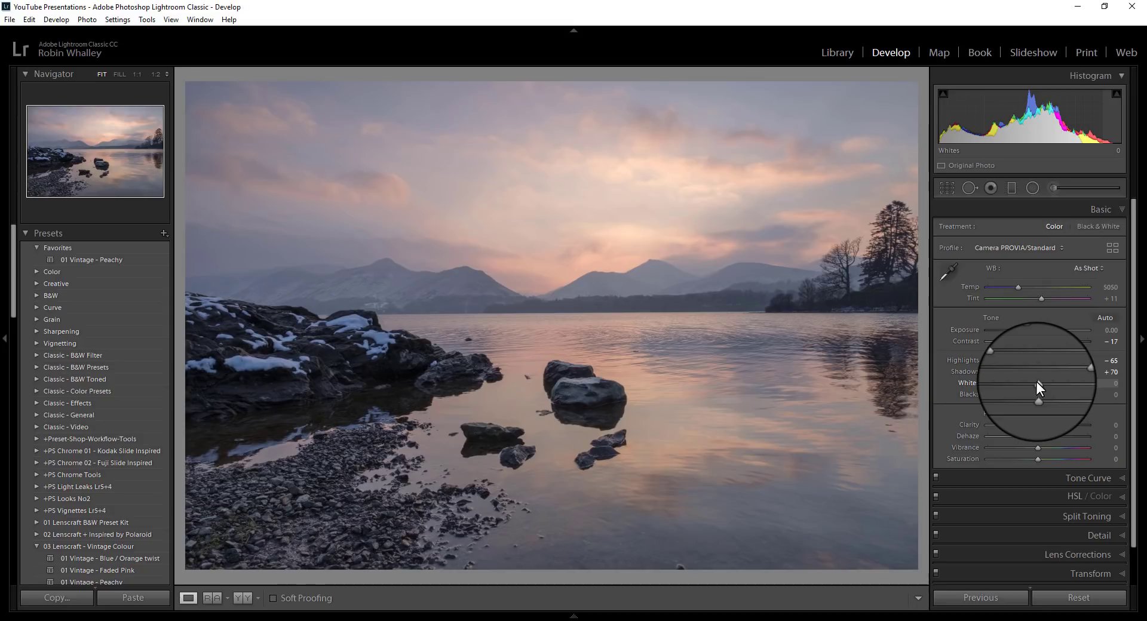
drag(1037, 382, 1045, 383)
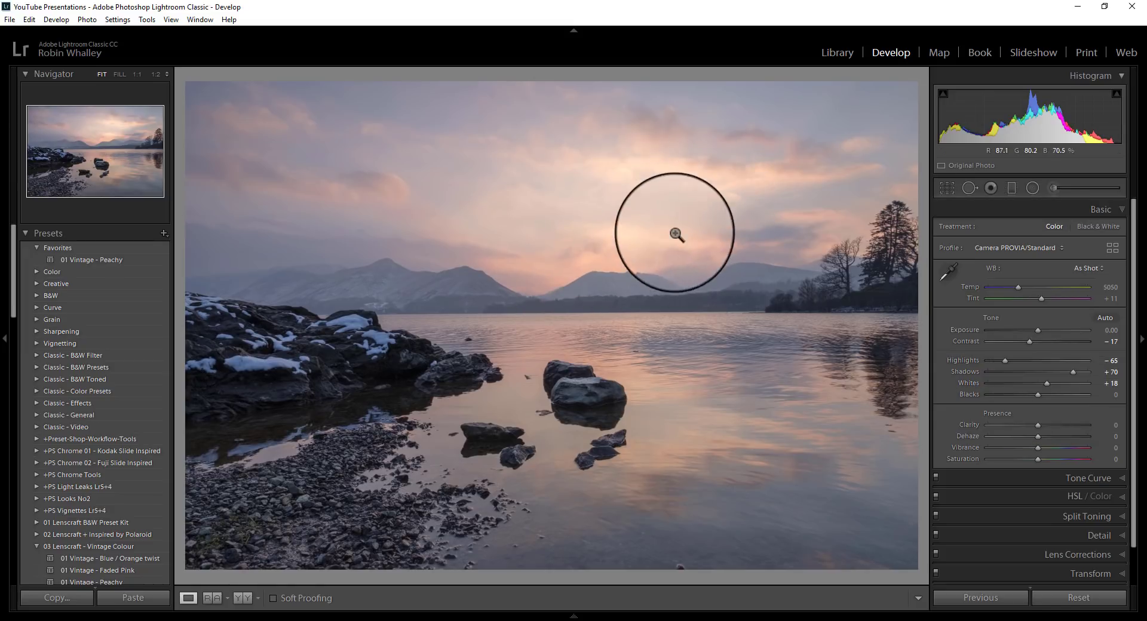
- Set Clarity to +12, Dehaze to +8, Temp to 5750 and Vibrance to +14, and check the rocks up close
drag(1037, 427, 1041, 438)
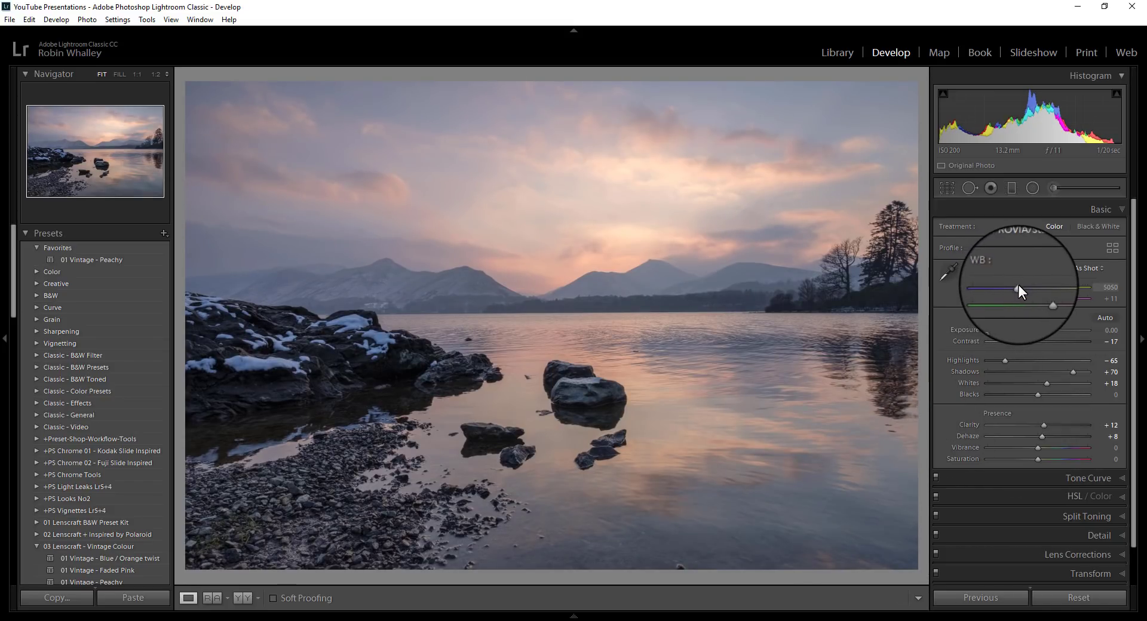
drag(1019, 285, 1028, 286)
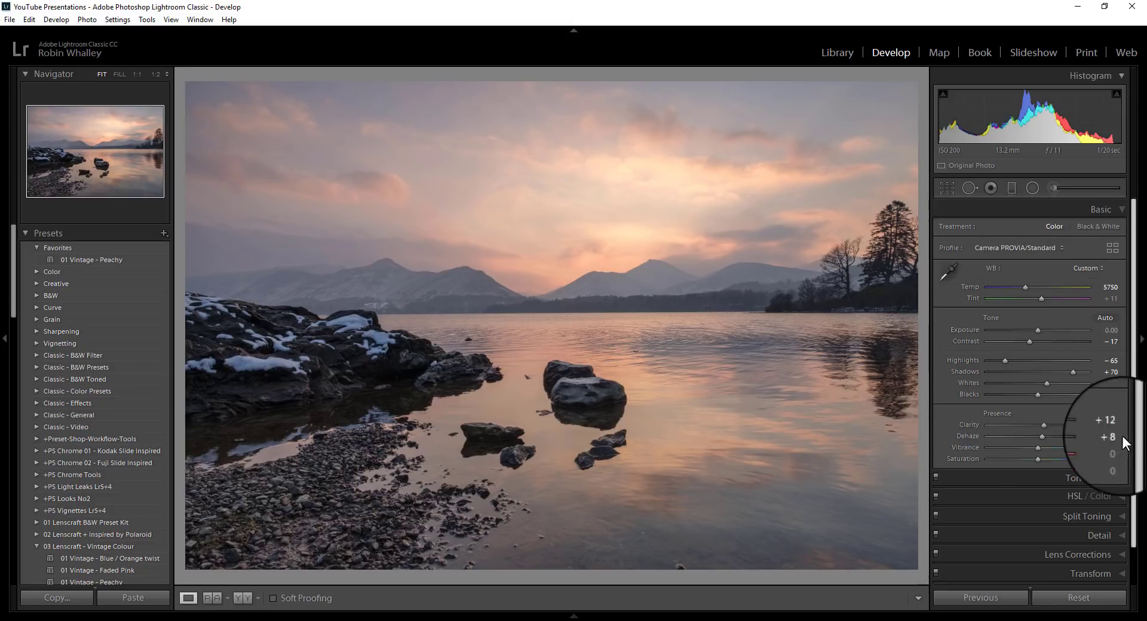
drag(1037, 448, 1045, 450)
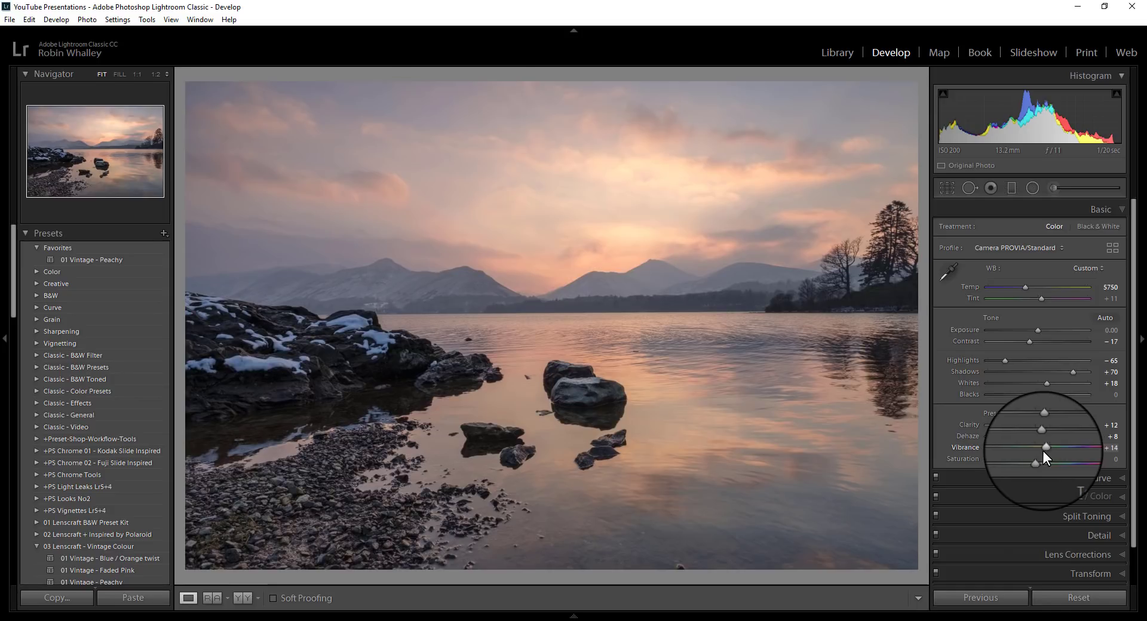
click(582, 394)
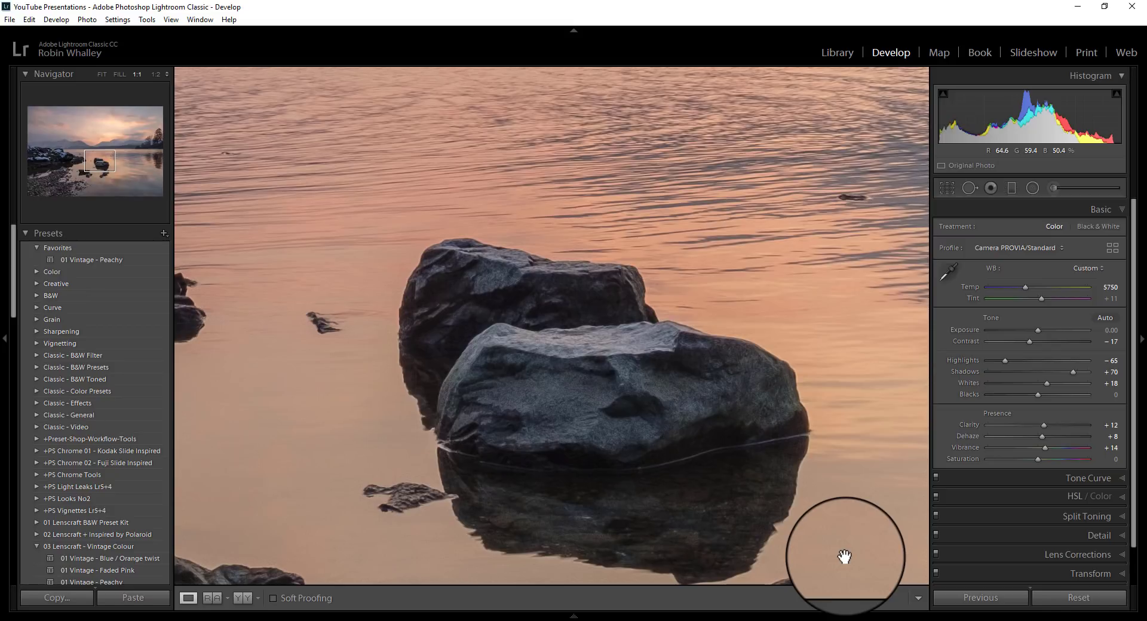
click(608, 418)
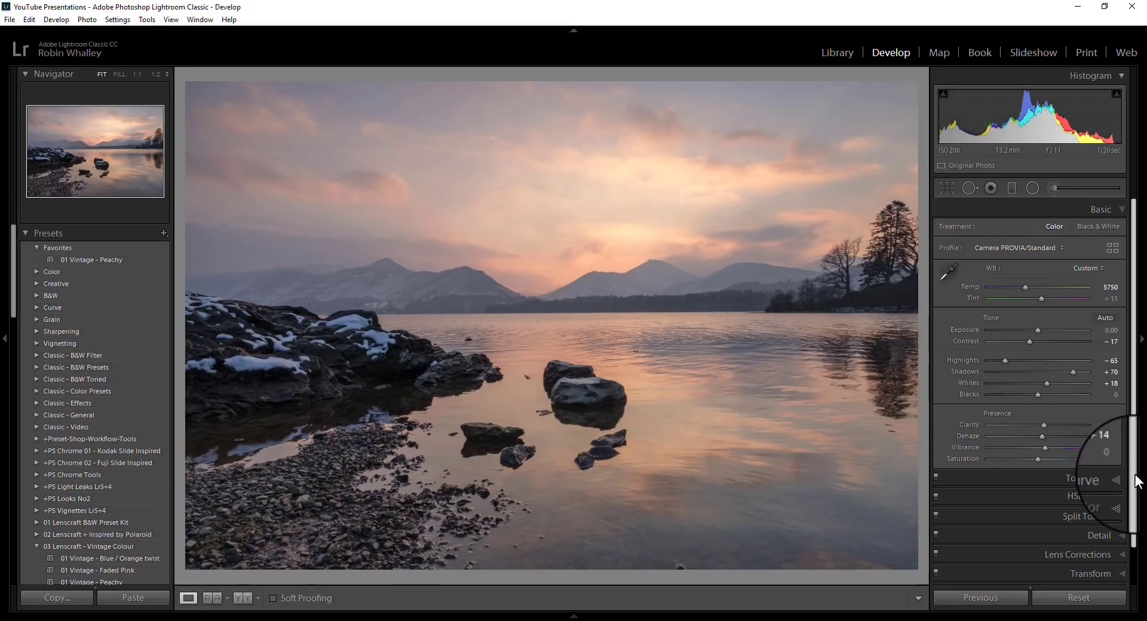
- Add a Highlight Priority post-crop vignette with Amount -14, Midpoint 21 and Feather 86
scroll(1138, 544, down, 2)
click(1105, 549)
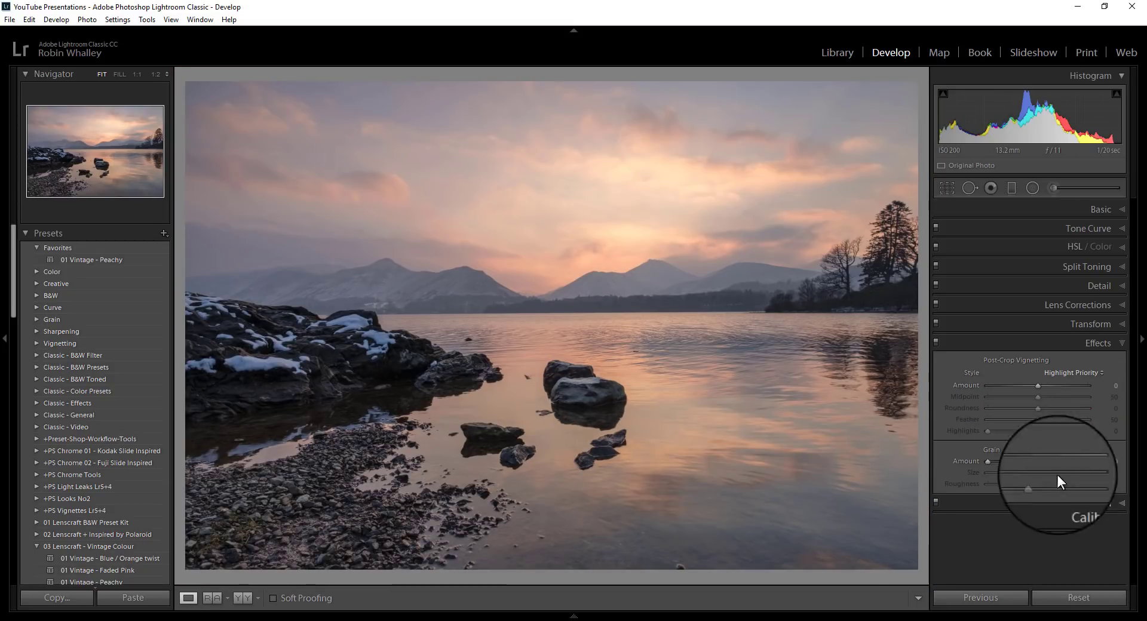
drag(1037, 386, 1077, 422)
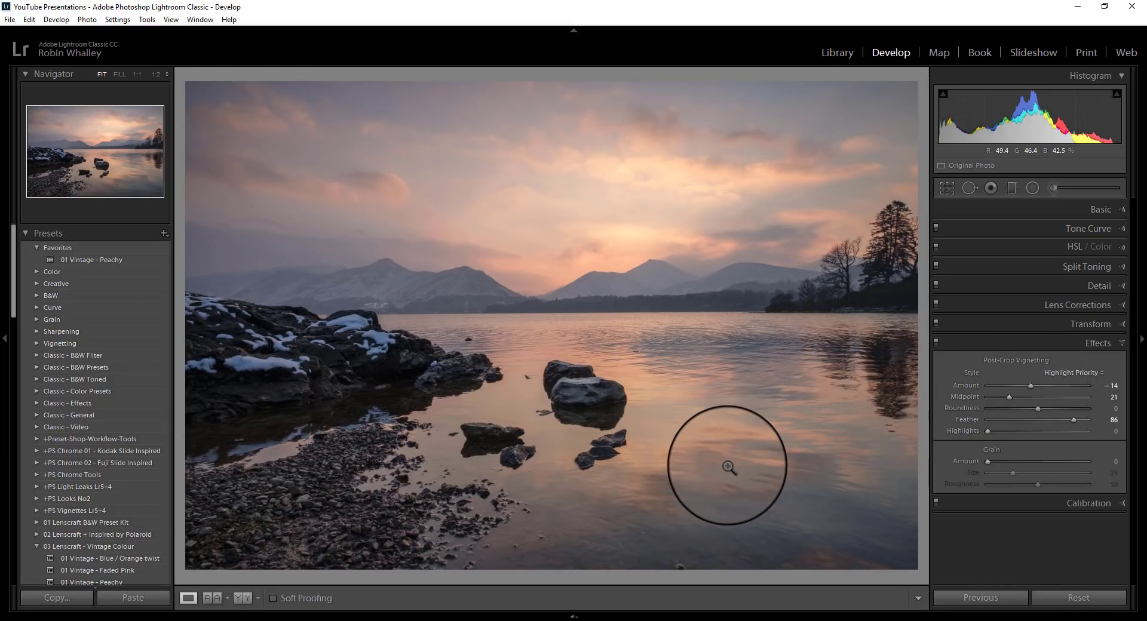
- Refine the basic tones to Shadows +87, Blacks +6, Exposure +0.18 and Contrast -20
click(1102, 209)
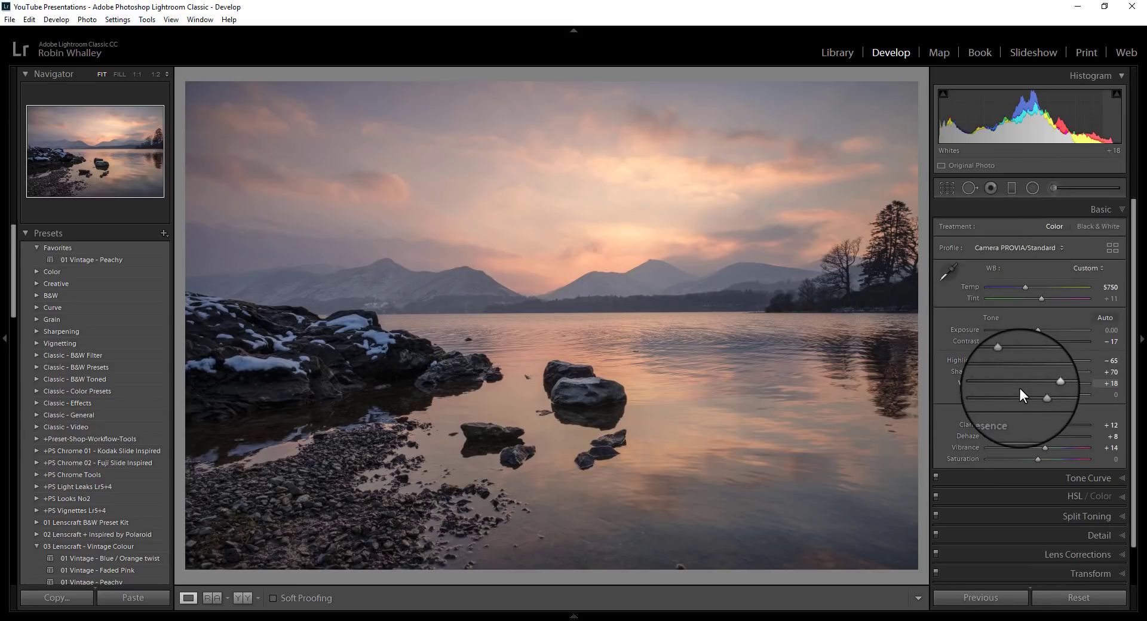
drag(1074, 373, 1041, 395)
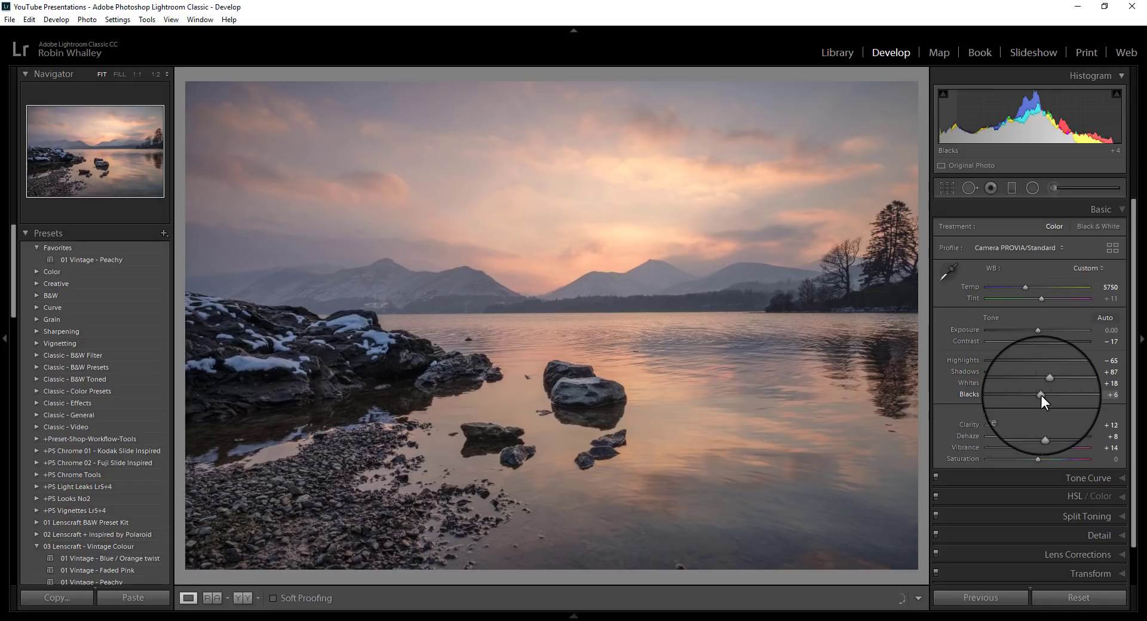
drag(1036, 329, 1026, 341)
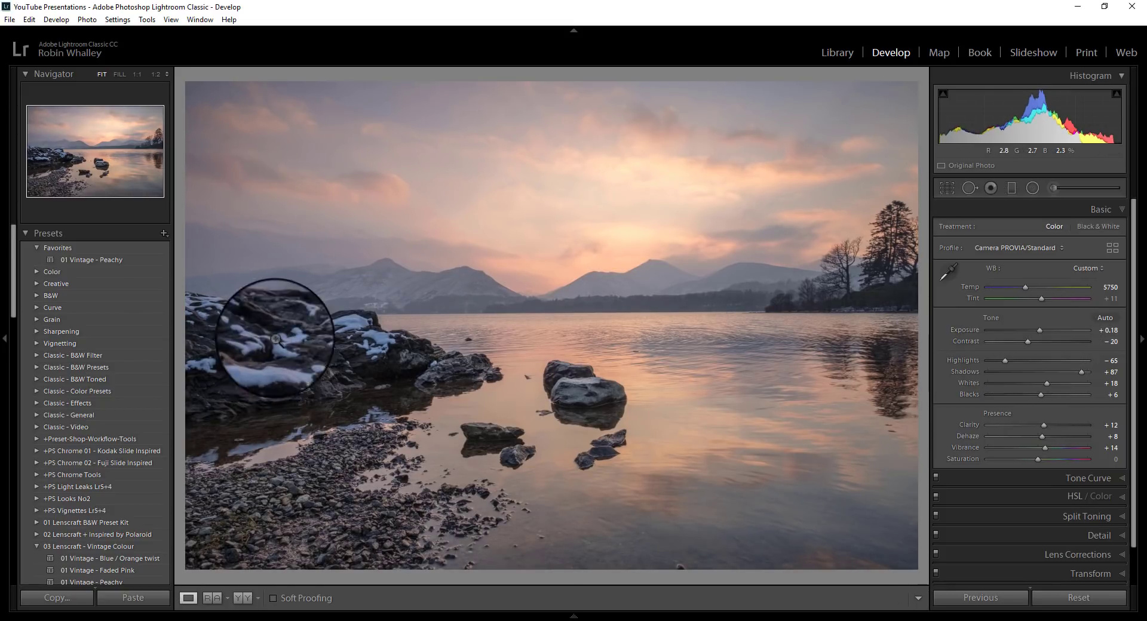
drag(277, 362, 760, 327)
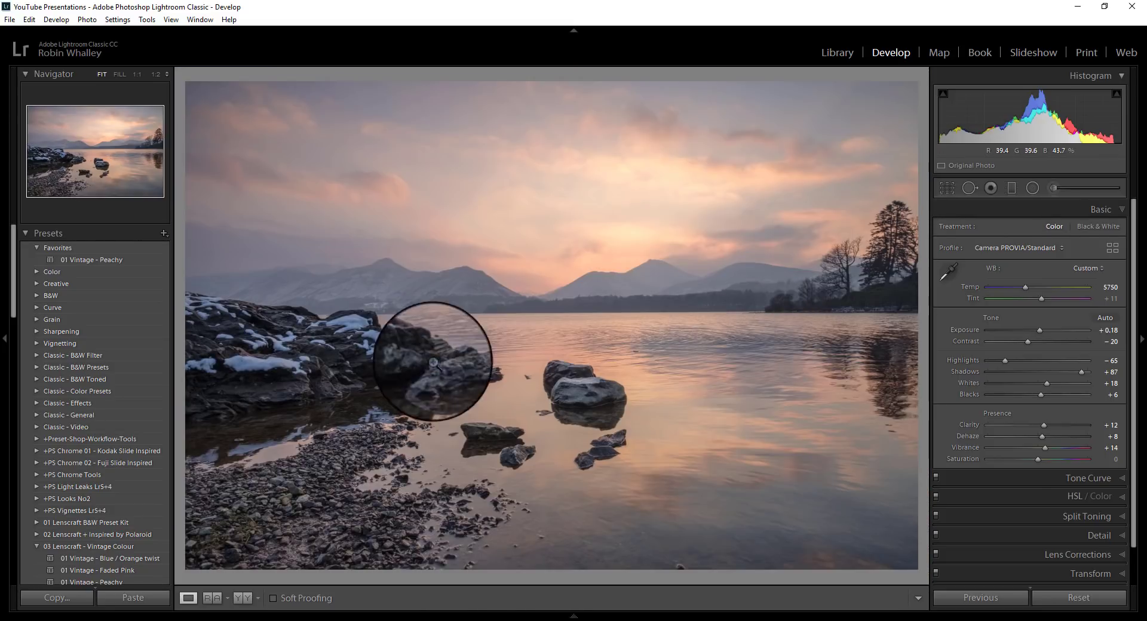
- Send the developed photo to Adobe Photoshop CC 2018 for further editing
right_click(655, 314)
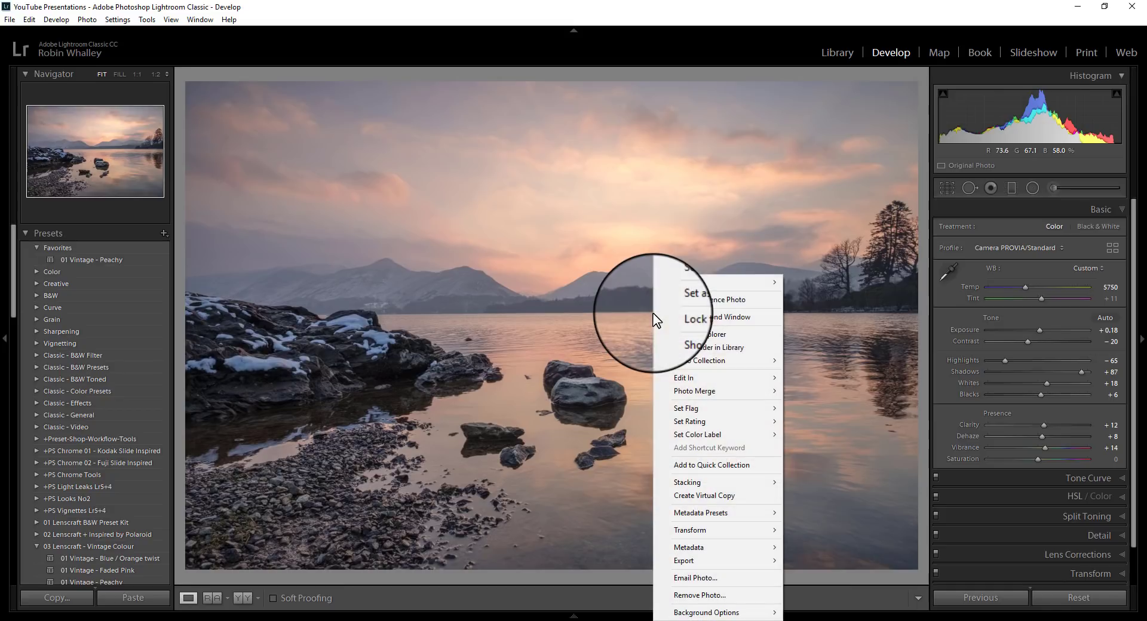
mouse_move(685, 373)
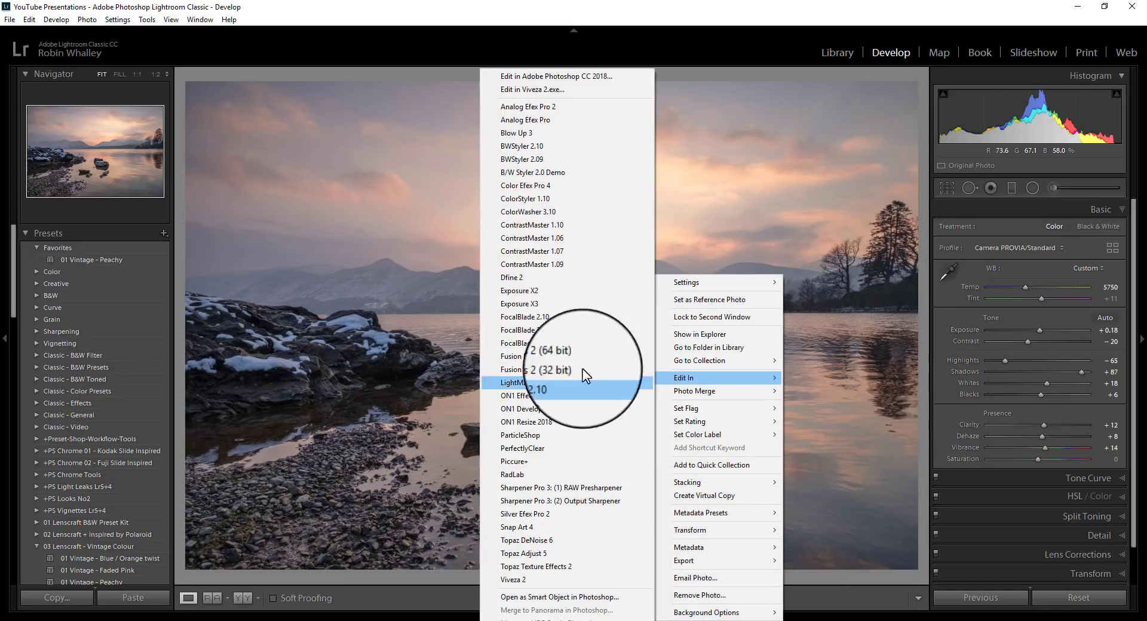
click(567, 87)
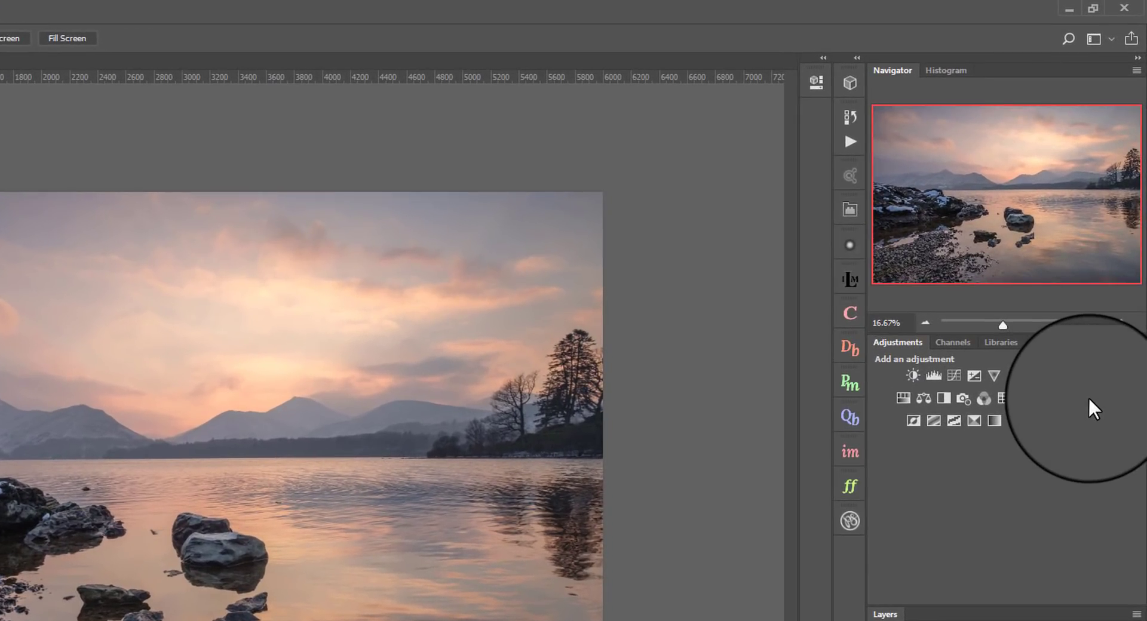
- Add a Color Lookup adjustment layer and browse the available Device Link profiles
click(1006, 397)
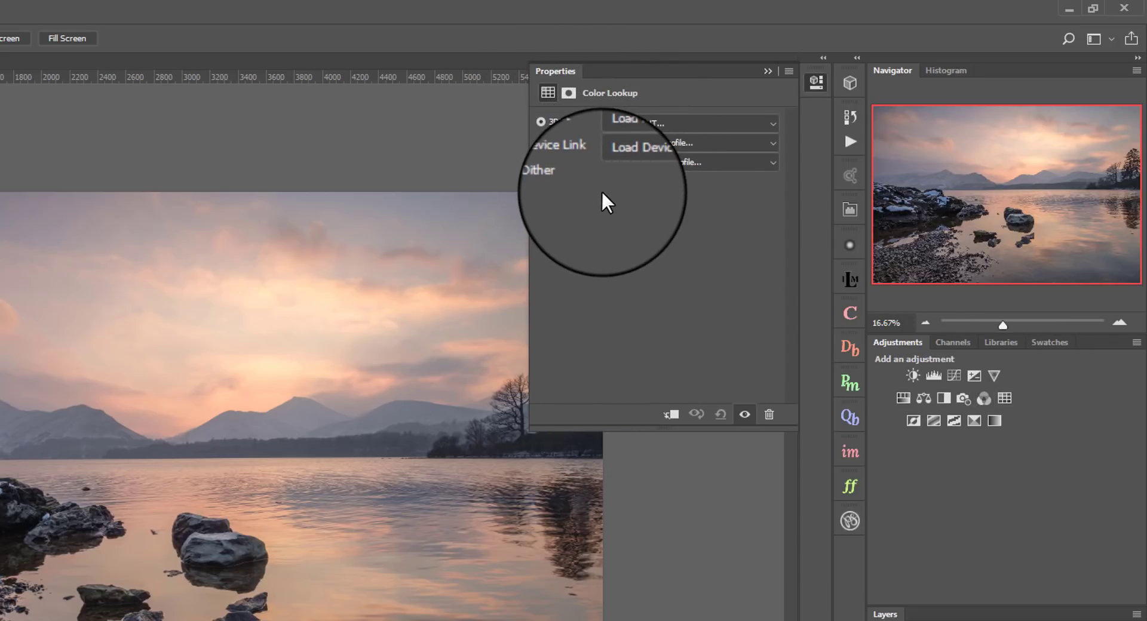
click(540, 157)
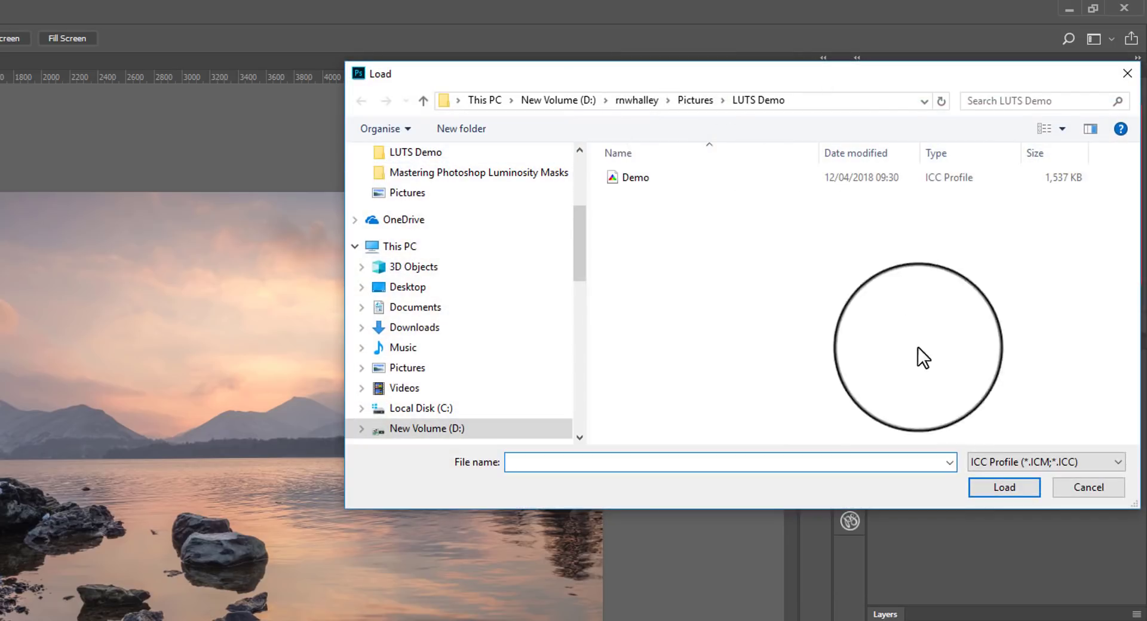
click(1080, 486)
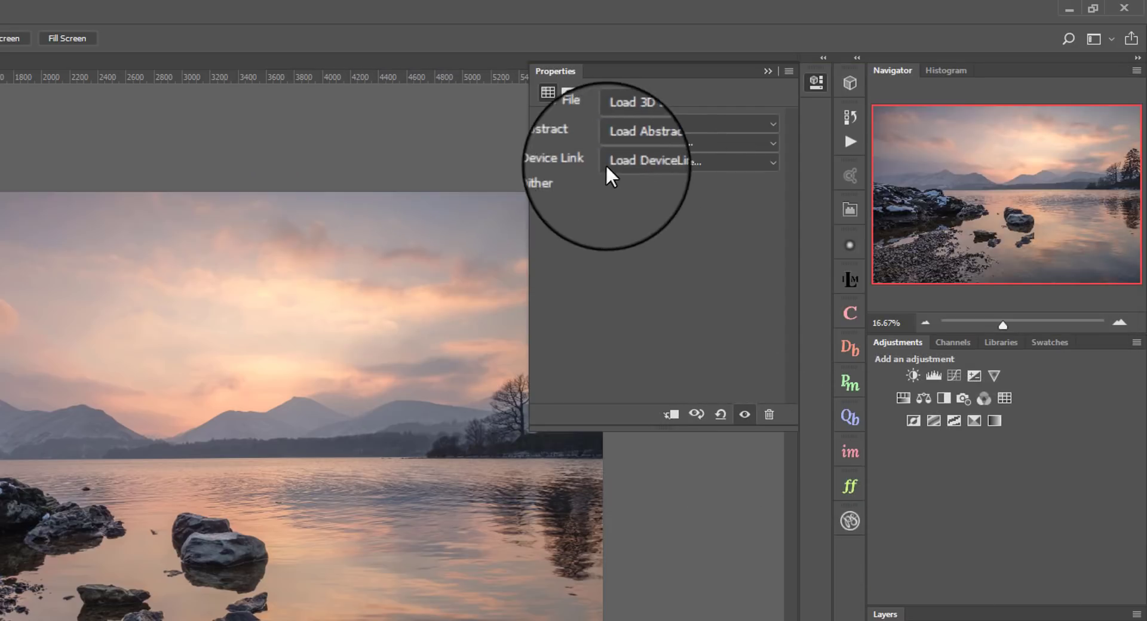
click(748, 162)
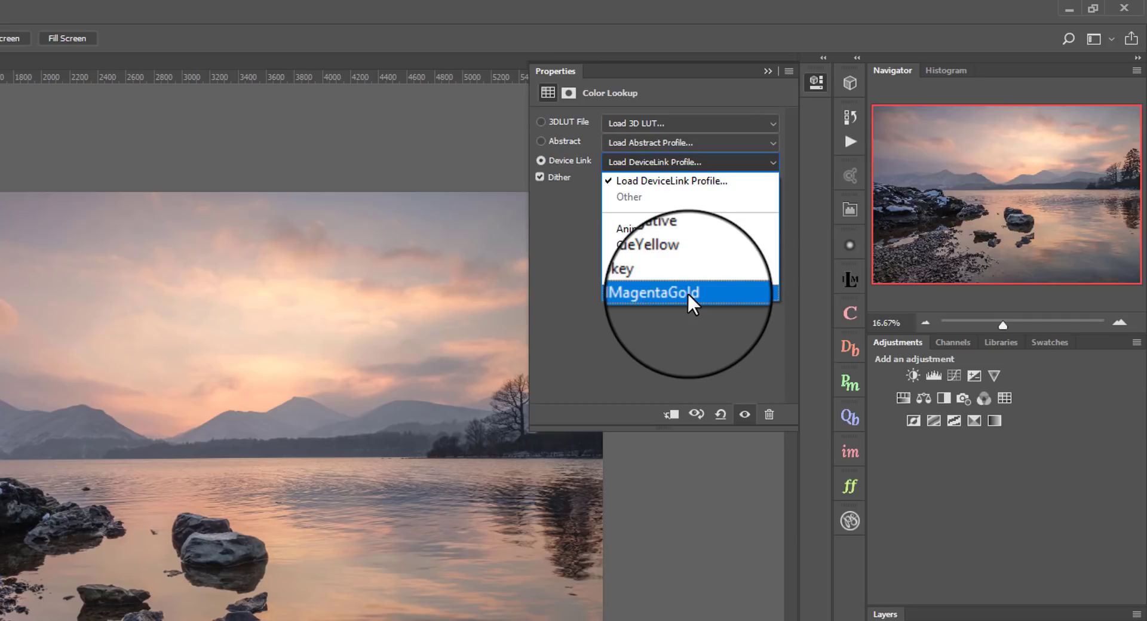
- Switch the Color Lookup to an abstract profile, trying Gold-Crimson before choosing Cobalt-Carmine
click(543, 144)
click(545, 142)
click(1075, 480)
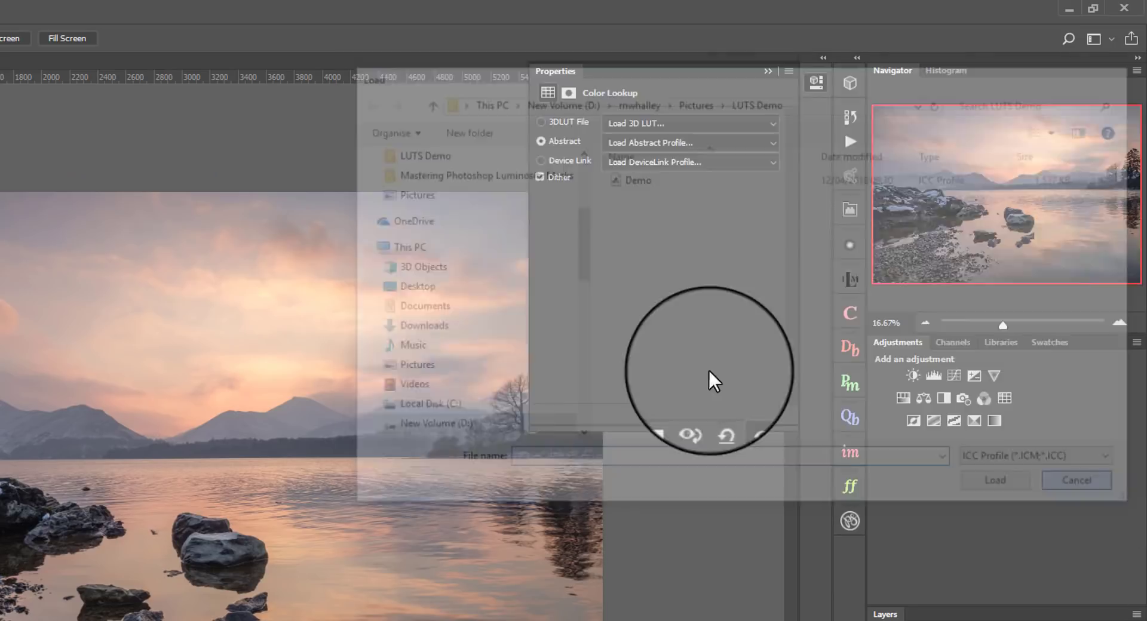
click(667, 143)
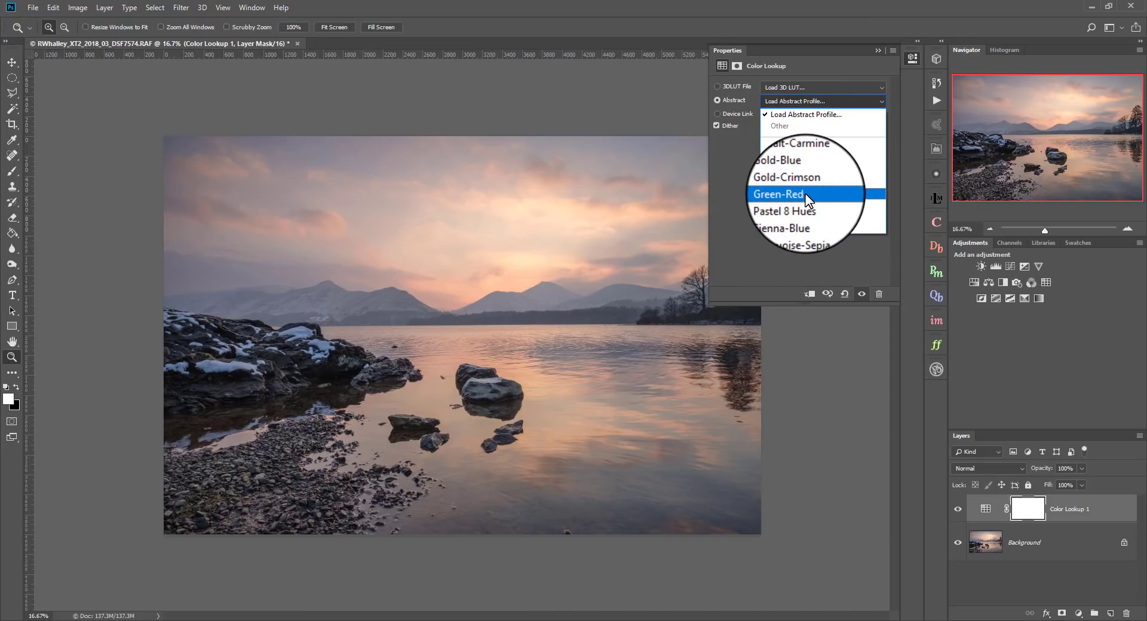
click(806, 187)
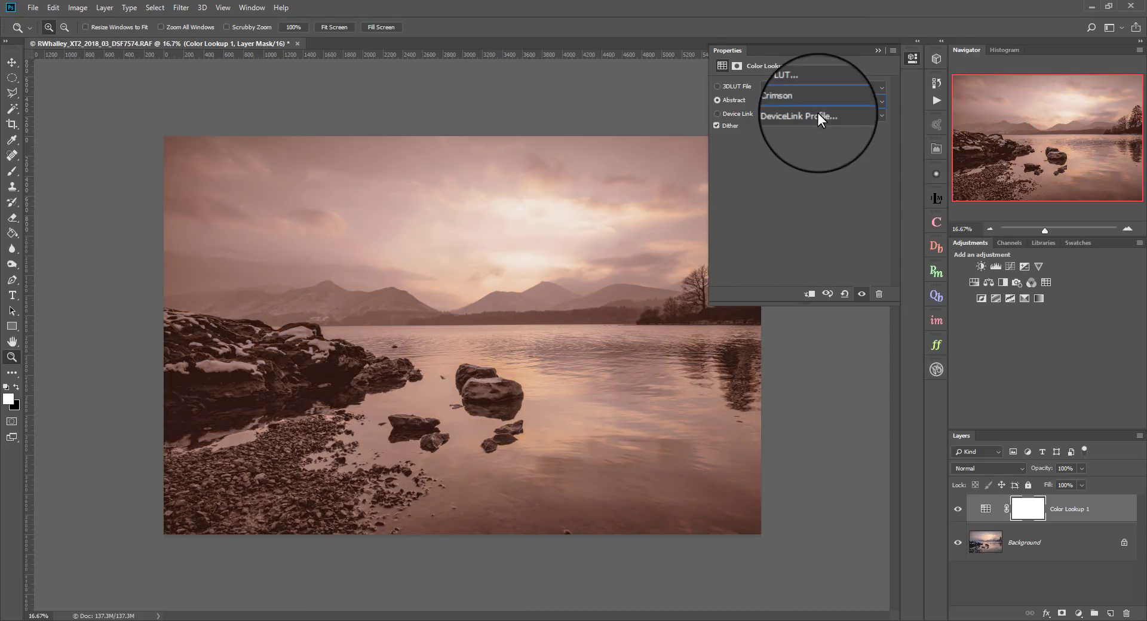
click(812, 101)
click(810, 162)
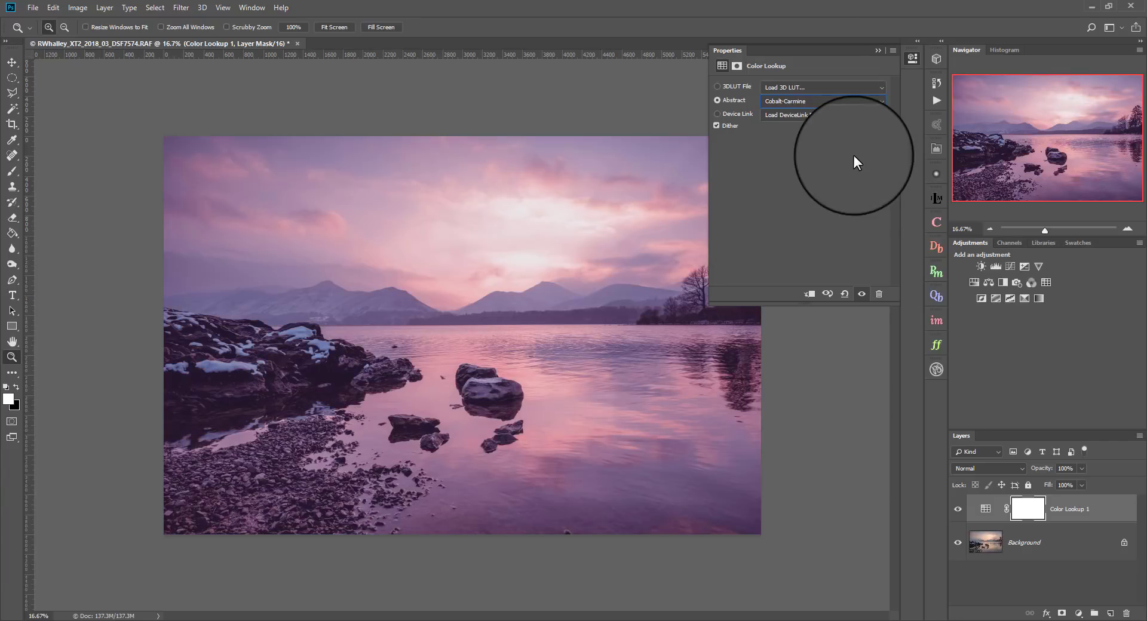
- Switch the Color Lookup adjustment to a 3D LUT and try the Fuji ETERNA 250D Kodak 2395 (by Adobe) look
click(809, 104)
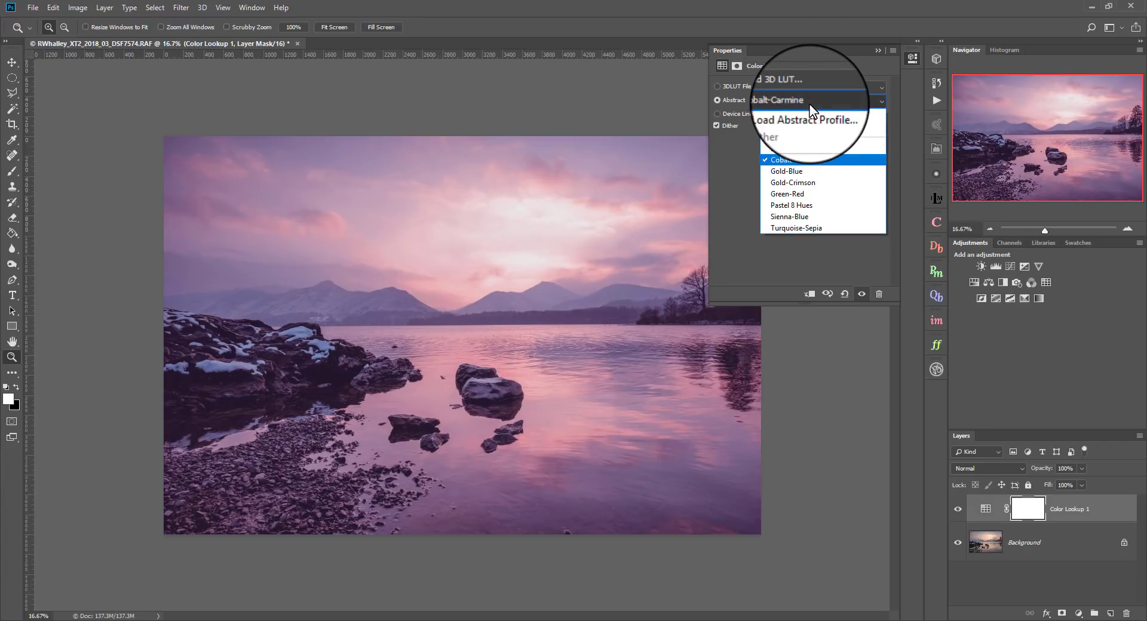
click(732, 84)
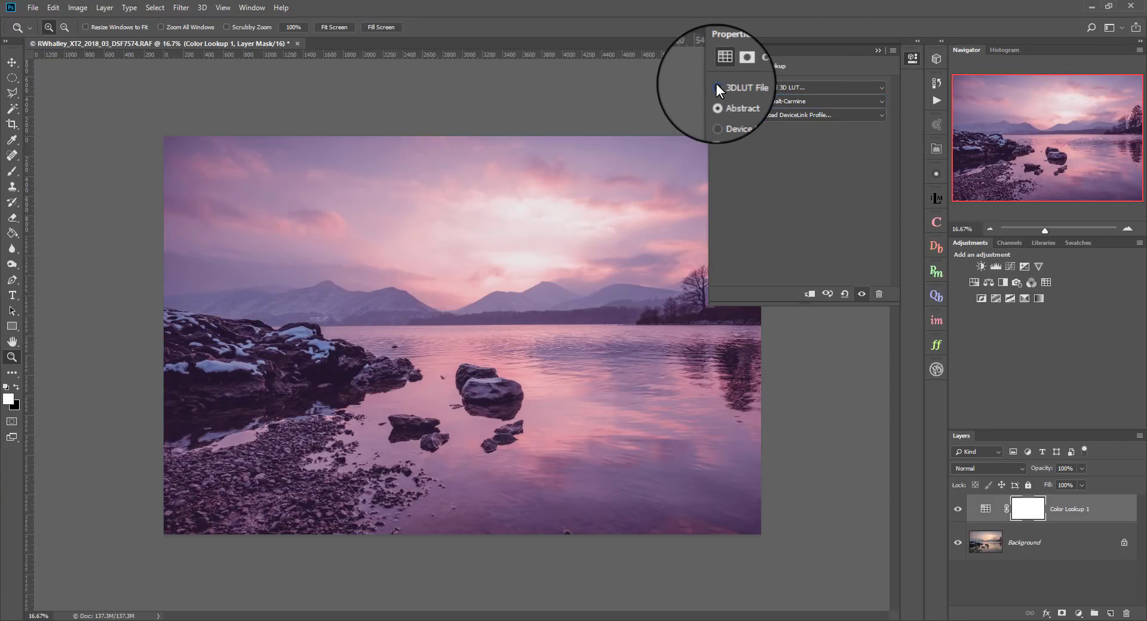
click(711, 88)
click(1093, 346)
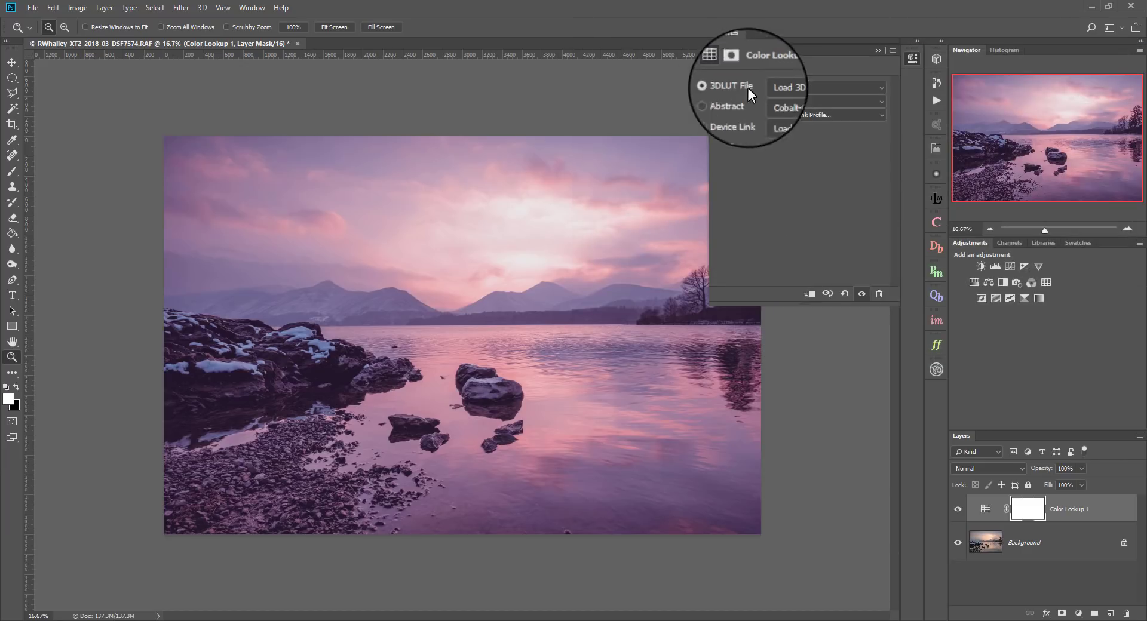
click(782, 86)
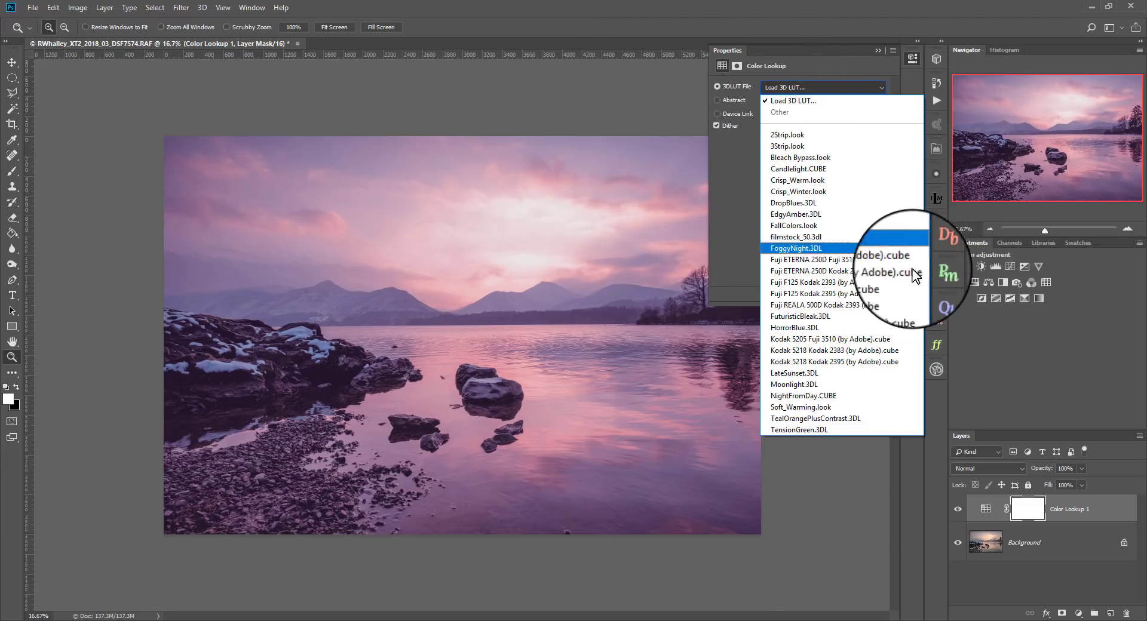
click(854, 271)
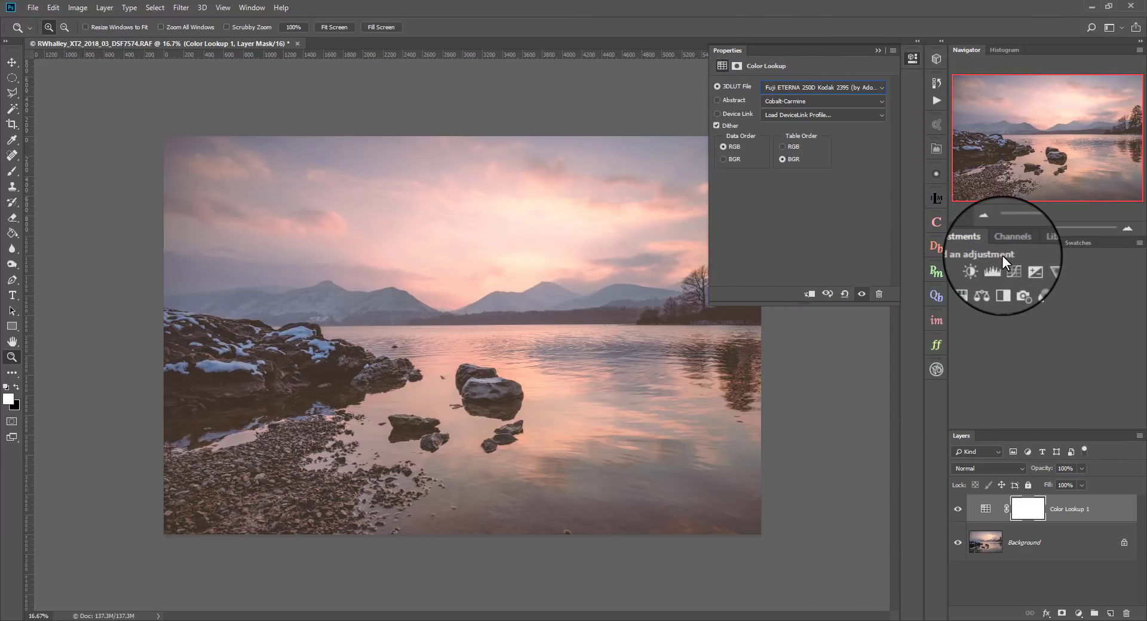
click(788, 86)
click(789, 87)
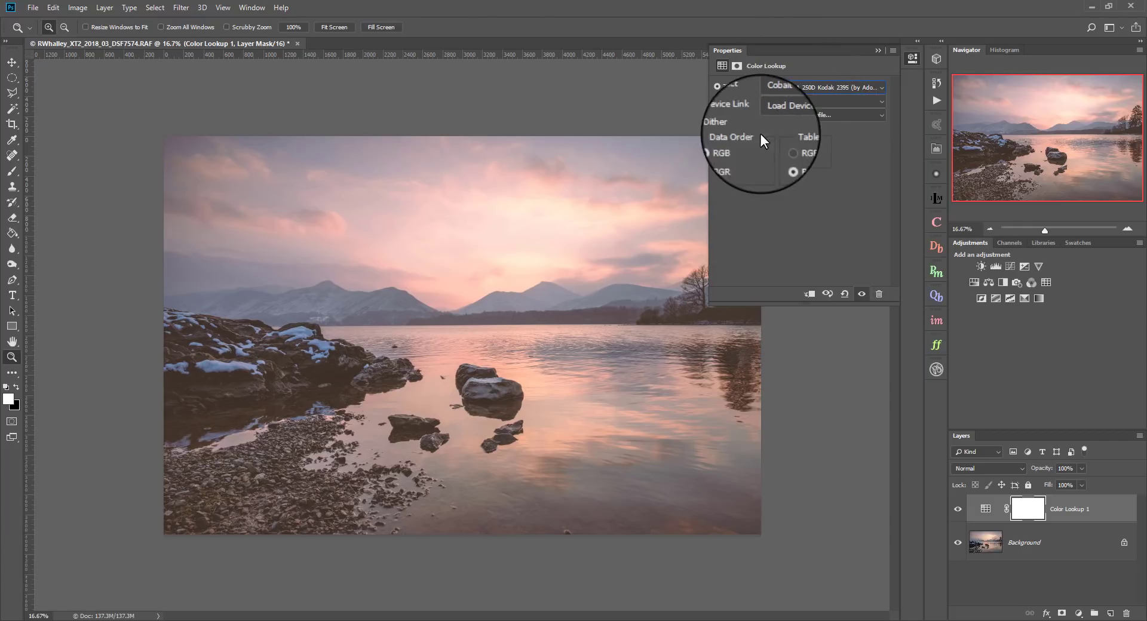
- Apply the TealMagentaGold Device Link profile in the Color Lookup and compare the photo with and without the adjustment
click(717, 114)
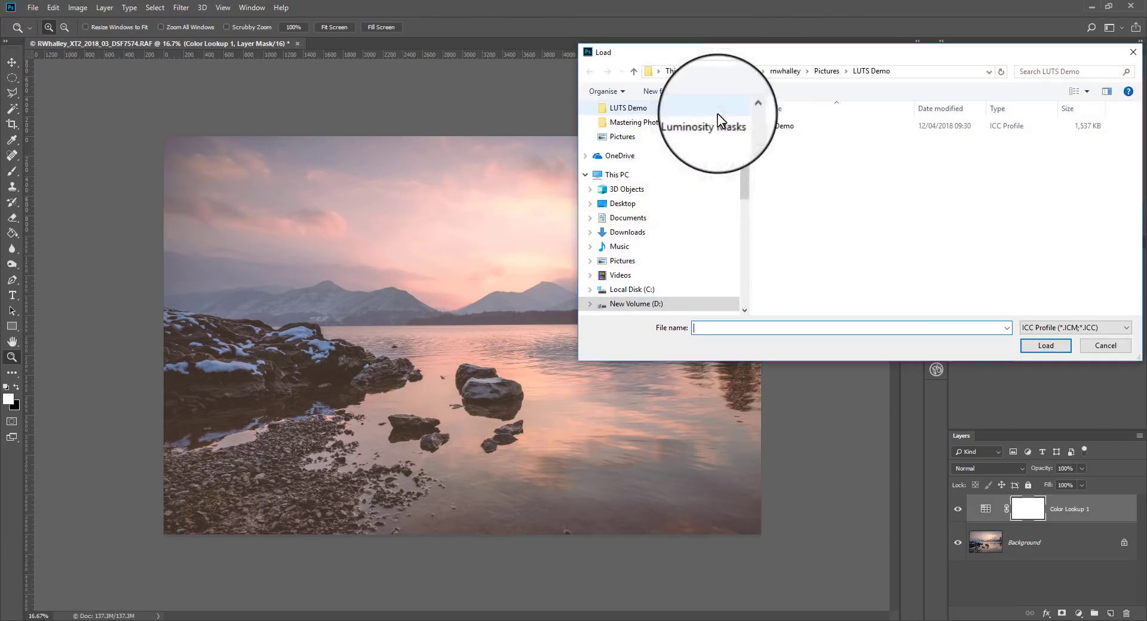
click(1103, 340)
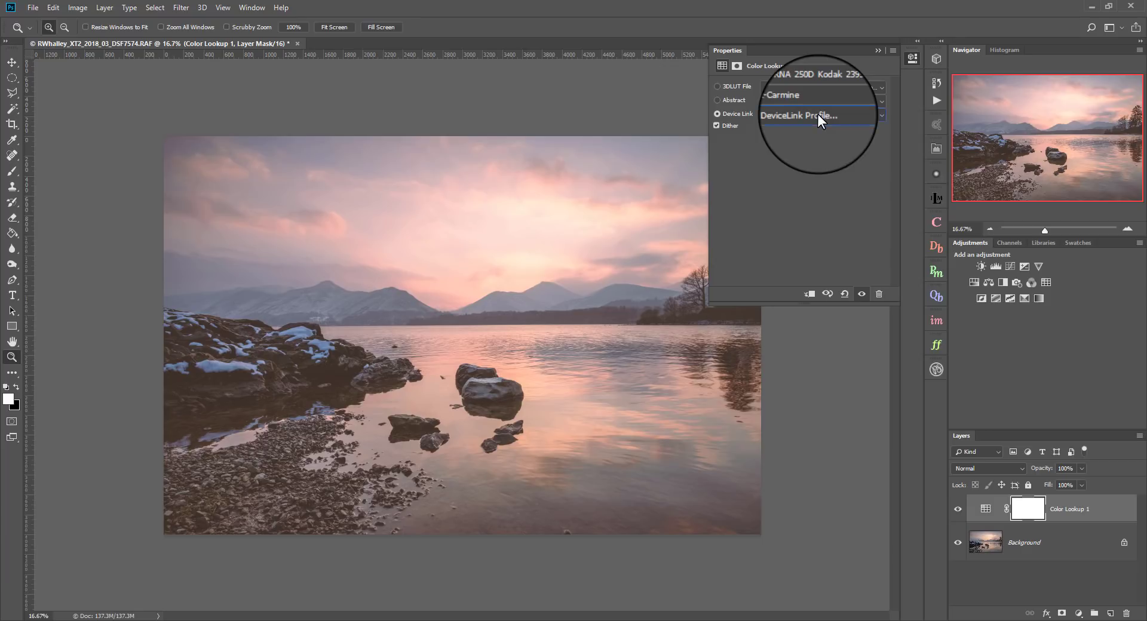
click(818, 113)
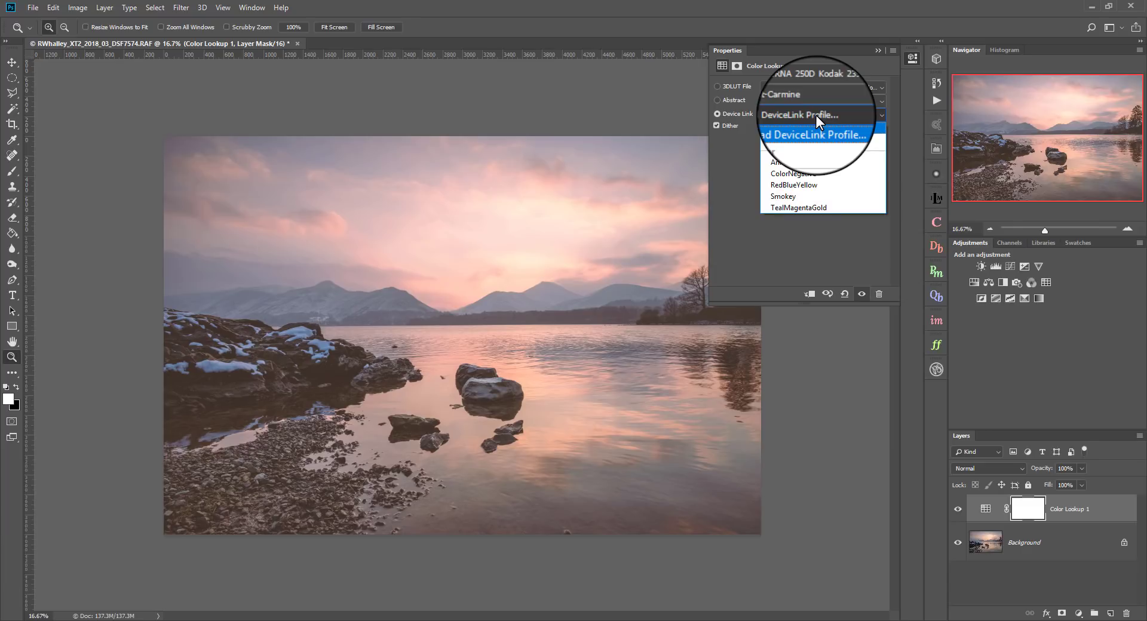
click(822, 209)
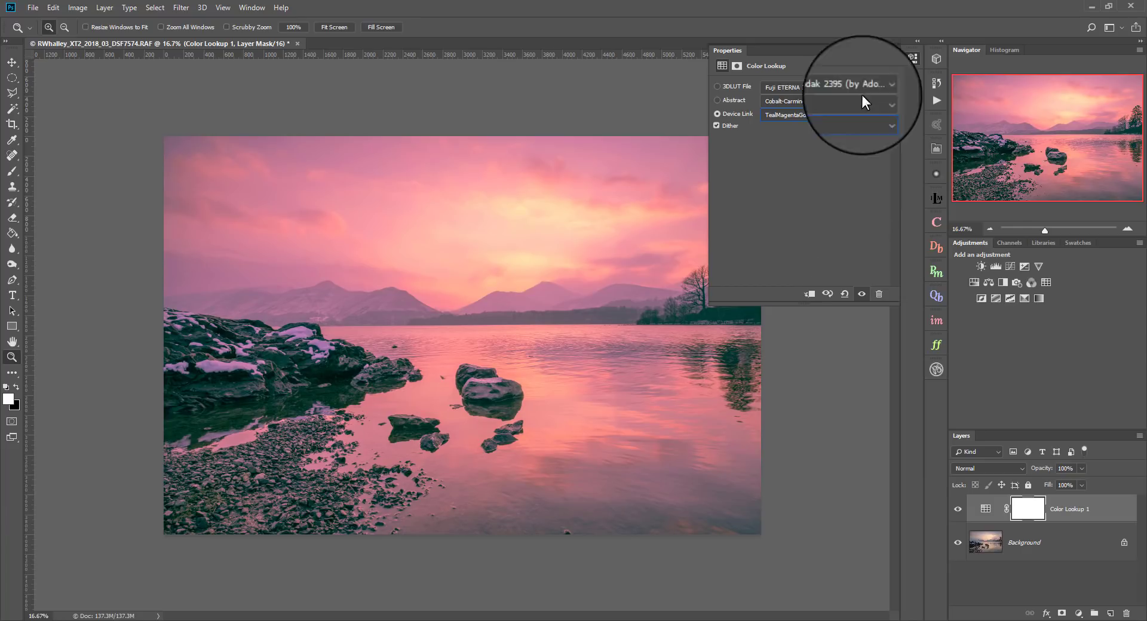
click(877, 51)
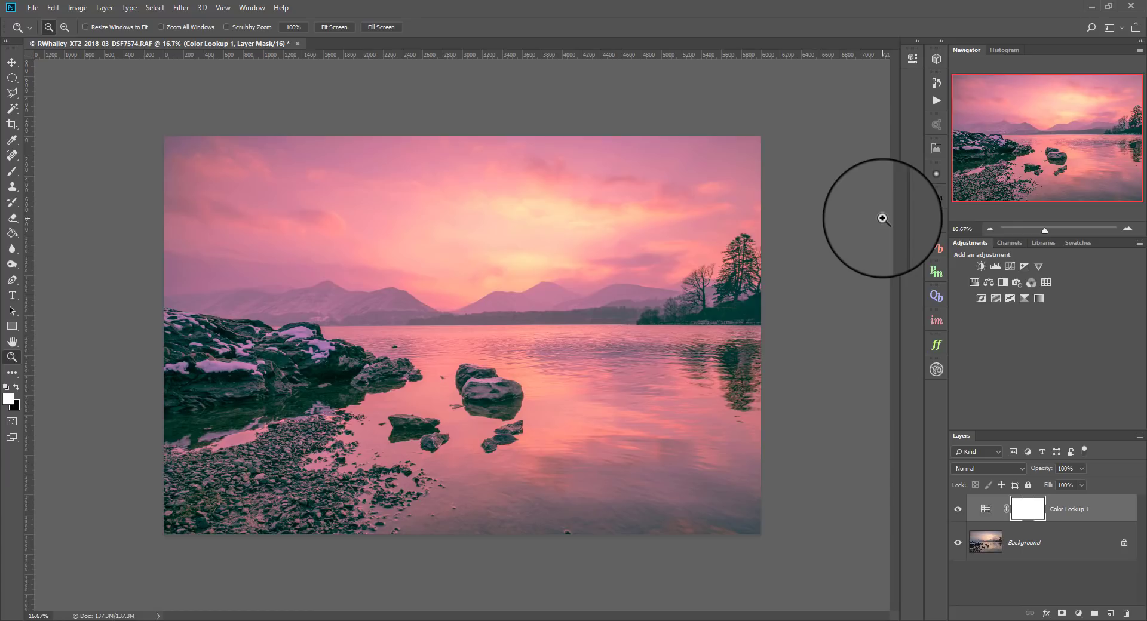
click(958, 510)
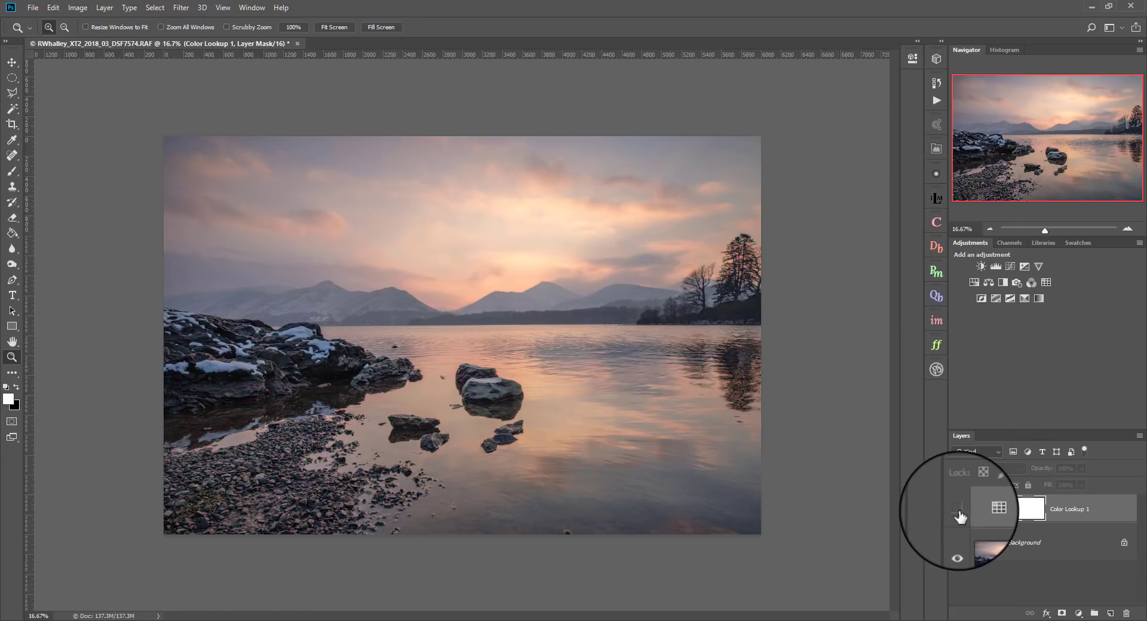
click(958, 510)
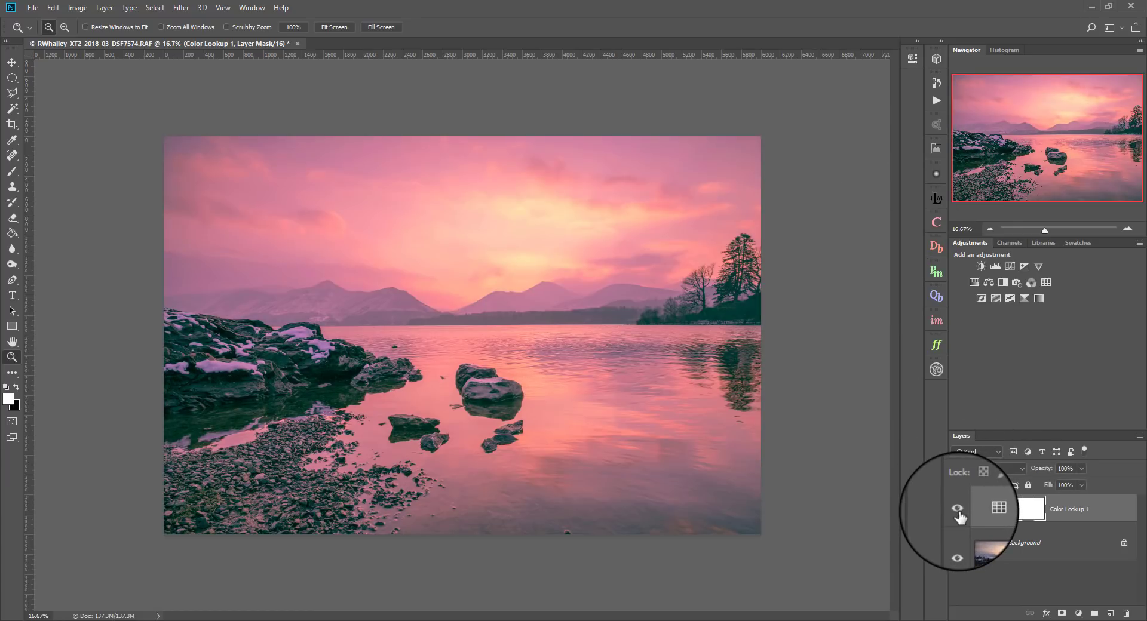
- Soften the Color Lookup 1 layer by setting its blend mode to Soft Light and reducing its opacity to 62%
click(1082, 470)
drag(1081, 480, 1058, 483)
click(1121, 478)
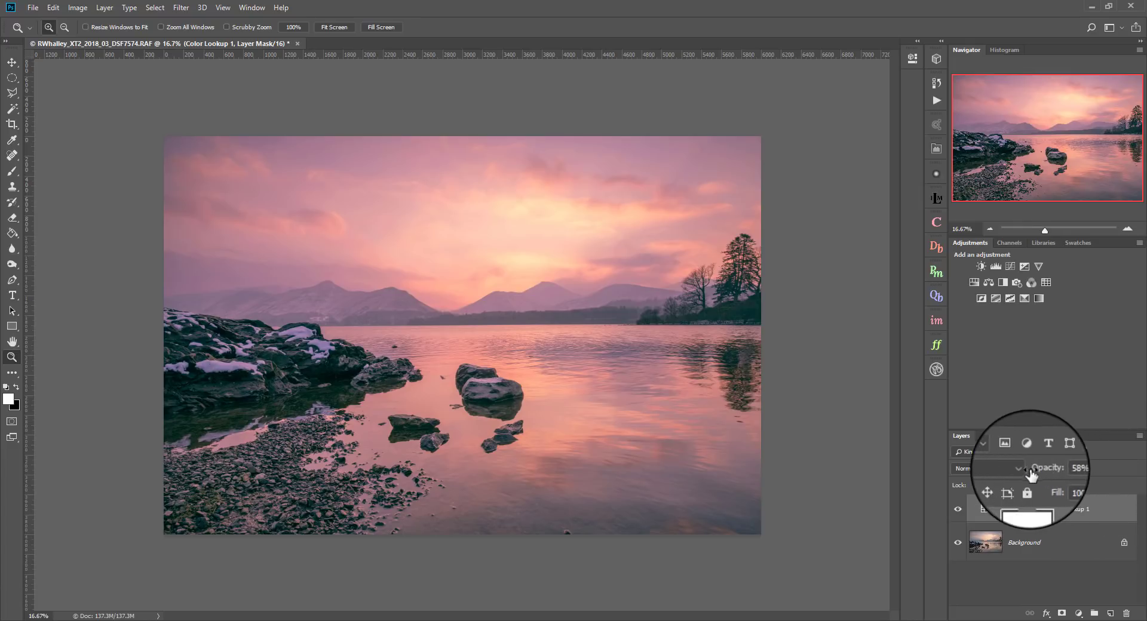
click(1016, 470)
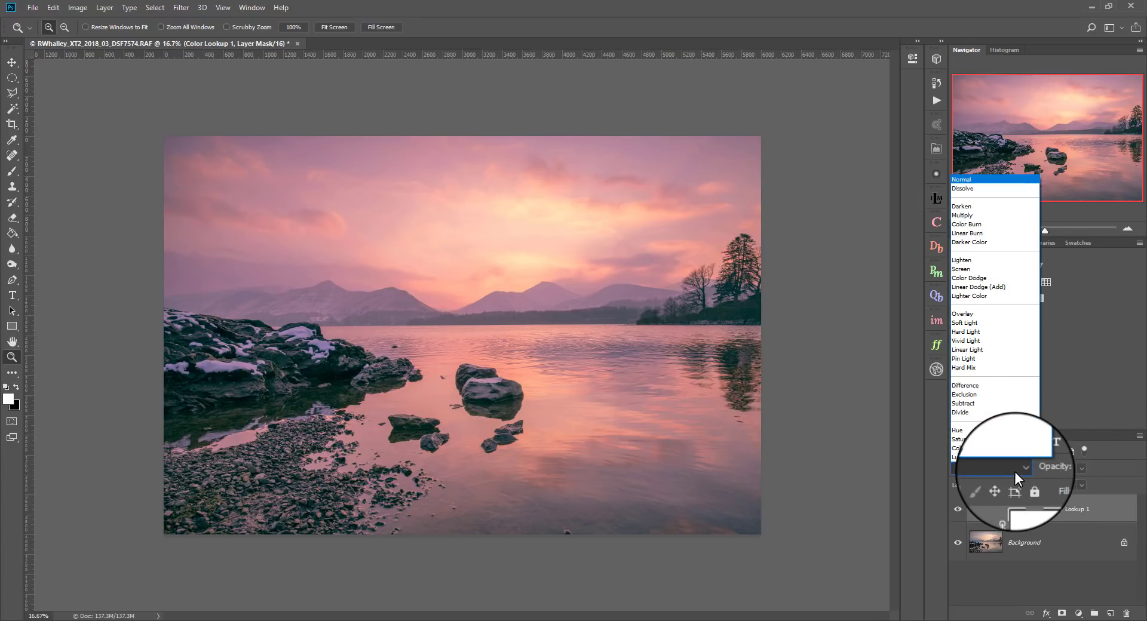
click(980, 323)
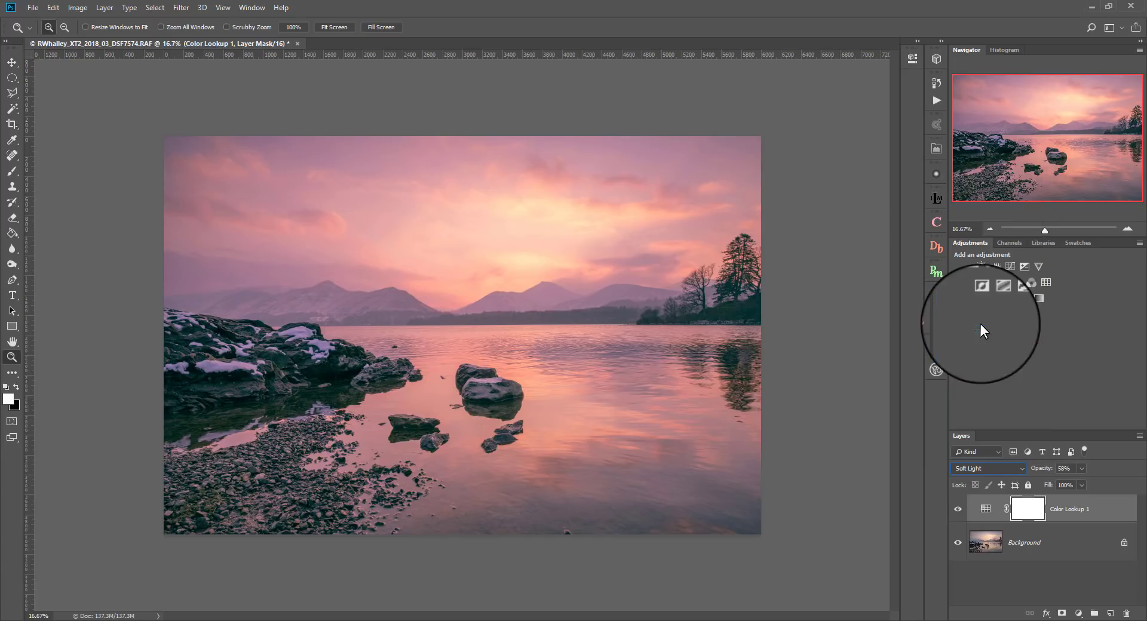
click(958, 512)
click(958, 512)
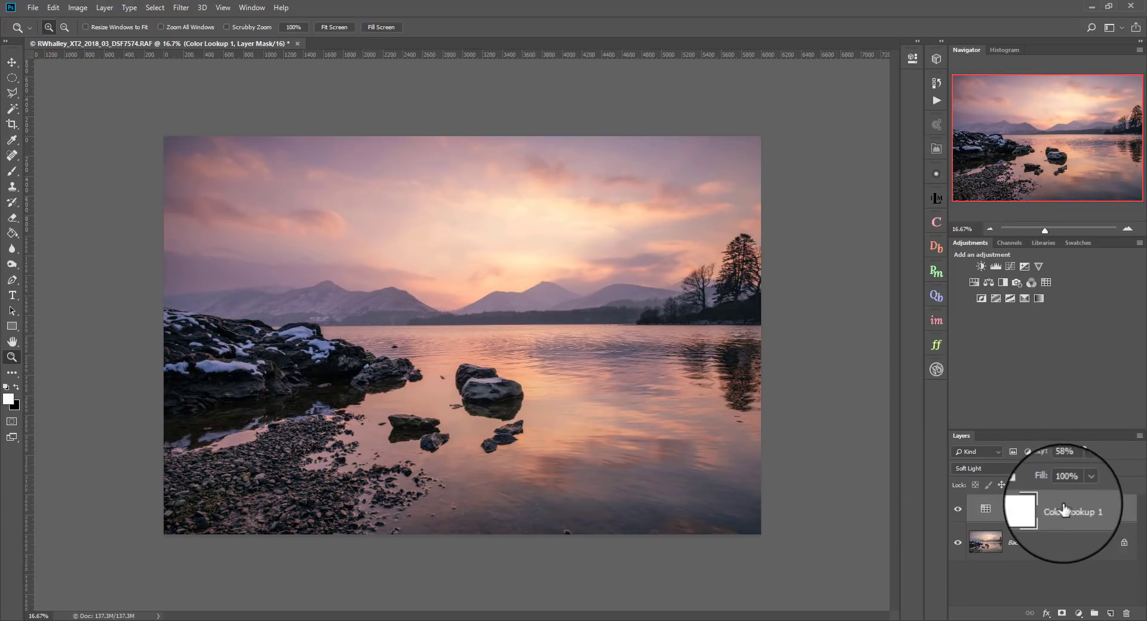
mouse_move(1078, 470)
mouse_down()
mouse_move(1084, 485)
mouse_move(1094, 466)
mouse_up()
click(1095, 464)
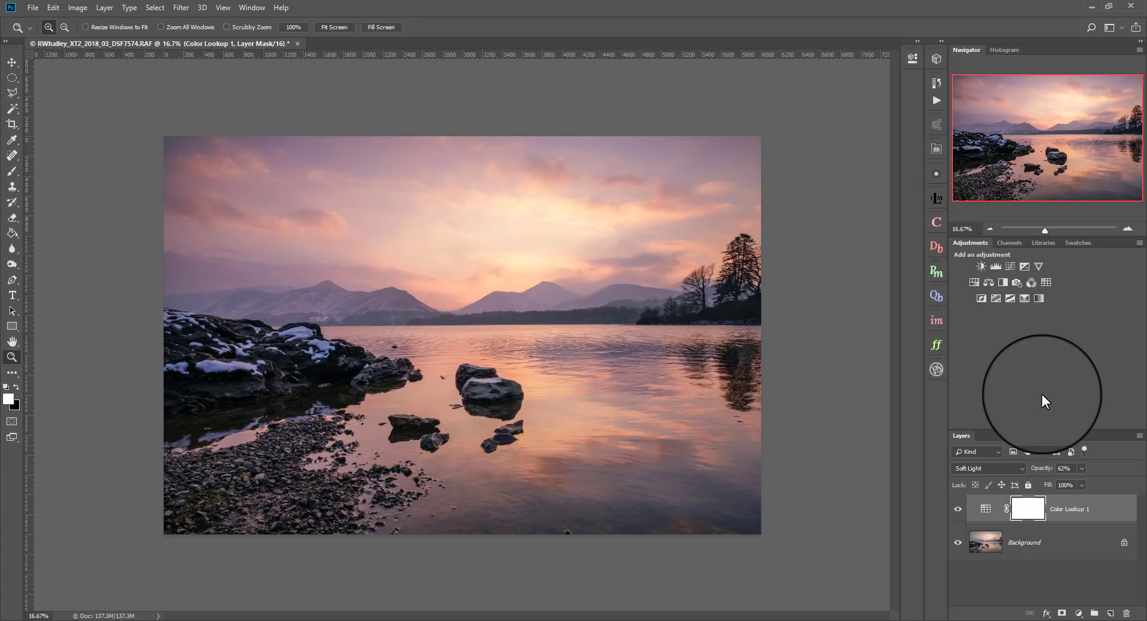
- Split the Color Lookup 1 layer's Blend If black point for This Layer to 2 / 121 and compare the effect on and off
double_click(1105, 513)
key(Return)
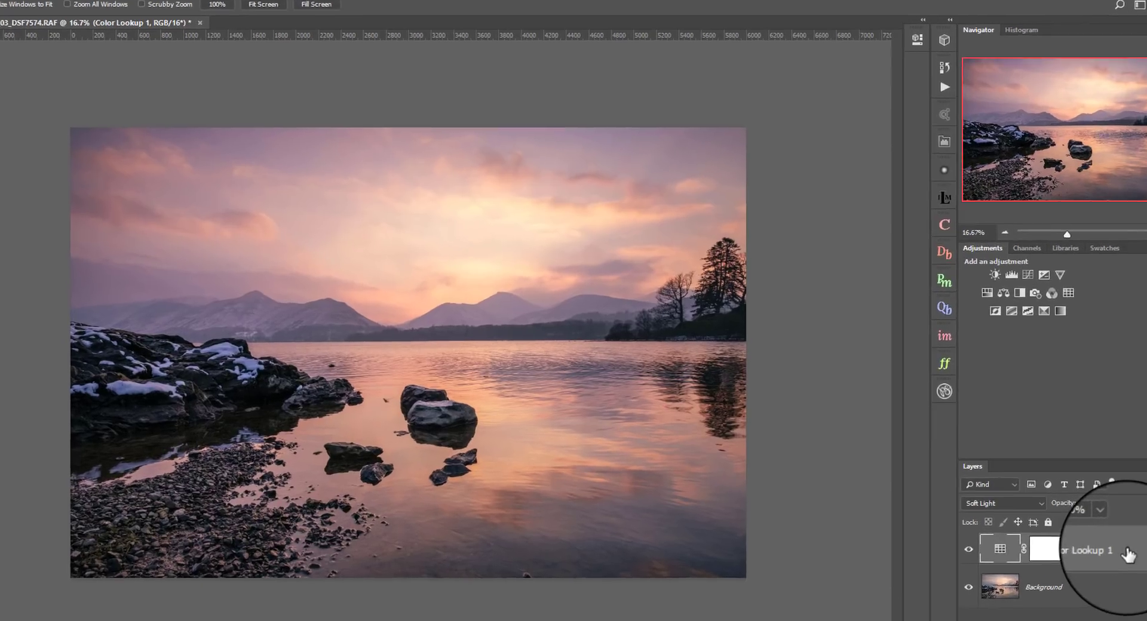
double_click(1111, 513)
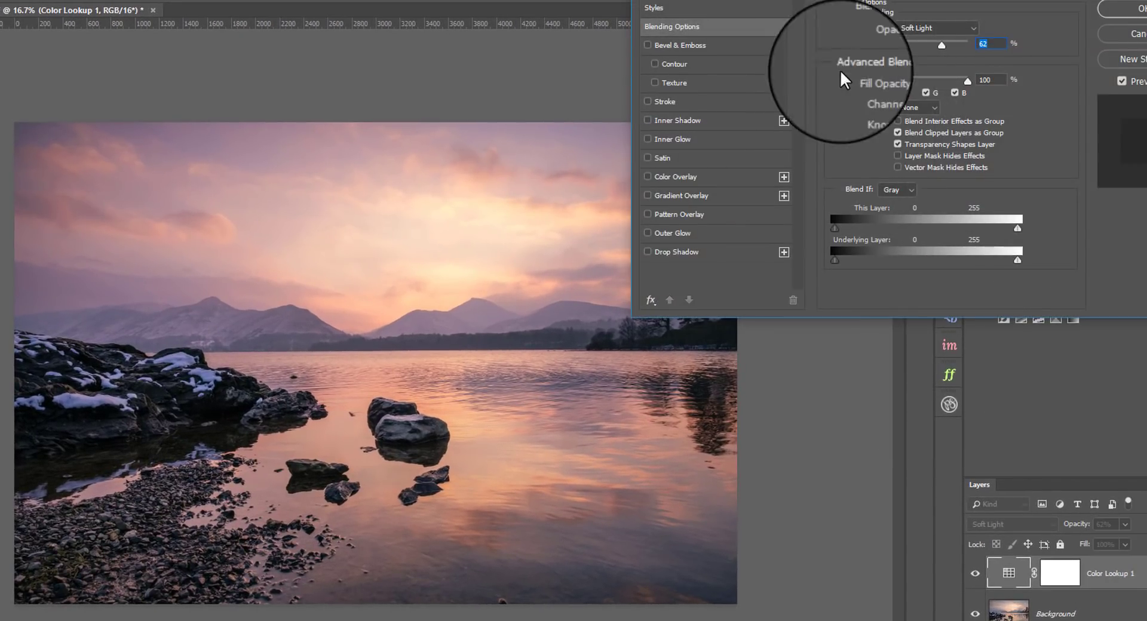
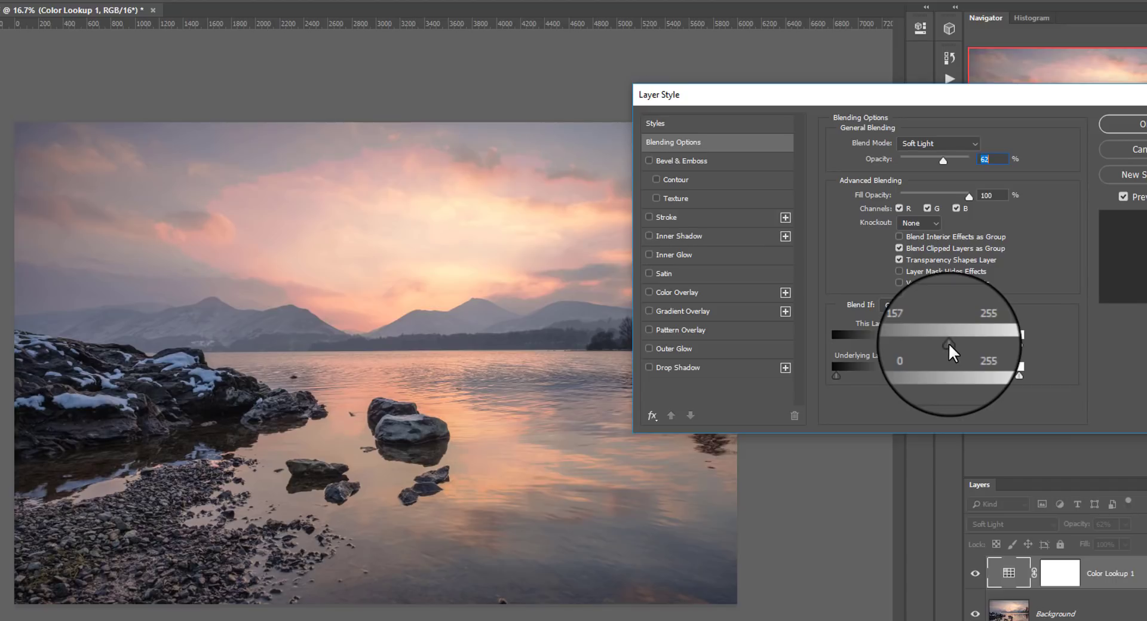
drag(947, 349, 924, 347)
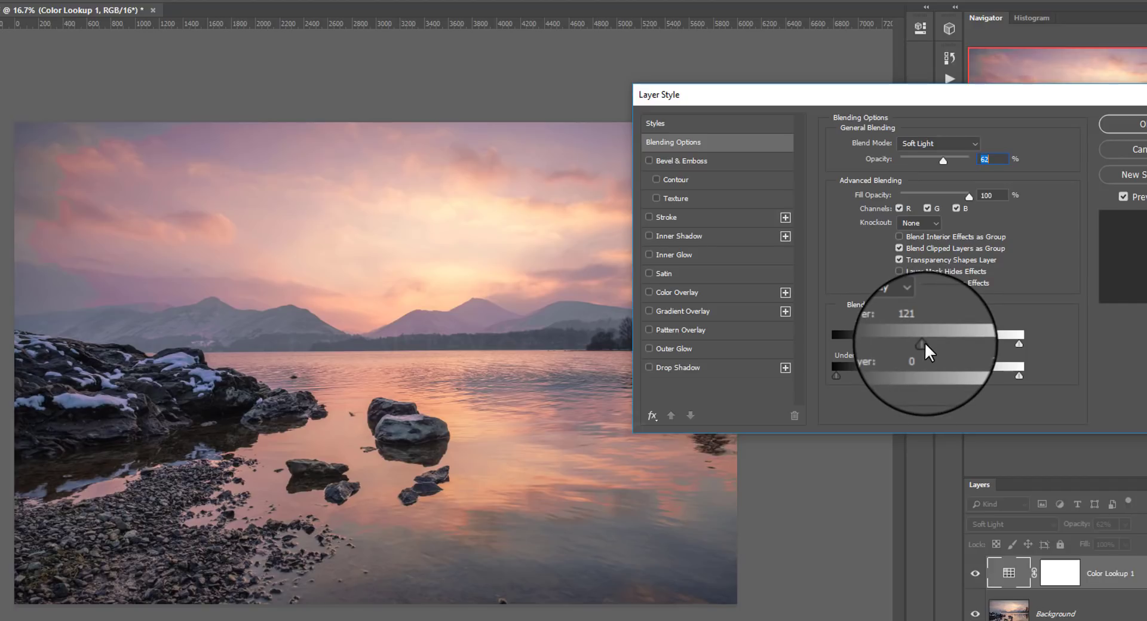
drag(926, 343, 820, 342)
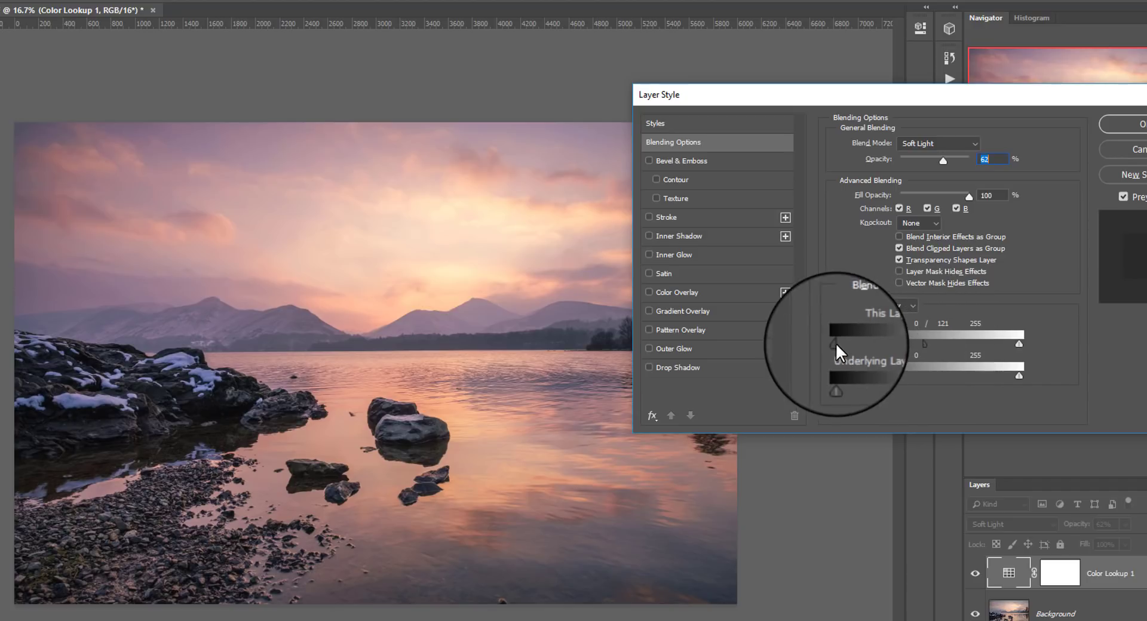
mouse_move(837, 344)
mouse_down()
mouse_move(884, 353)
mouse_move(830, 358)
mouse_move(894, 352)
mouse_move(807, 358)
mouse_move(853, 358)
mouse_move(838, 363)
mouse_up()
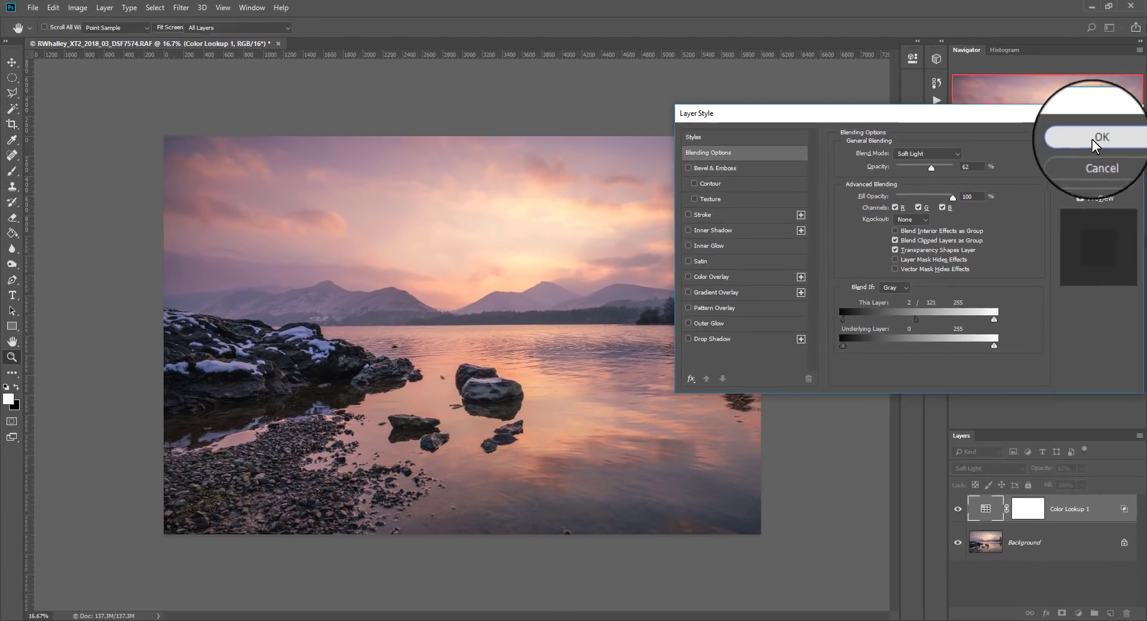
click(1091, 138)
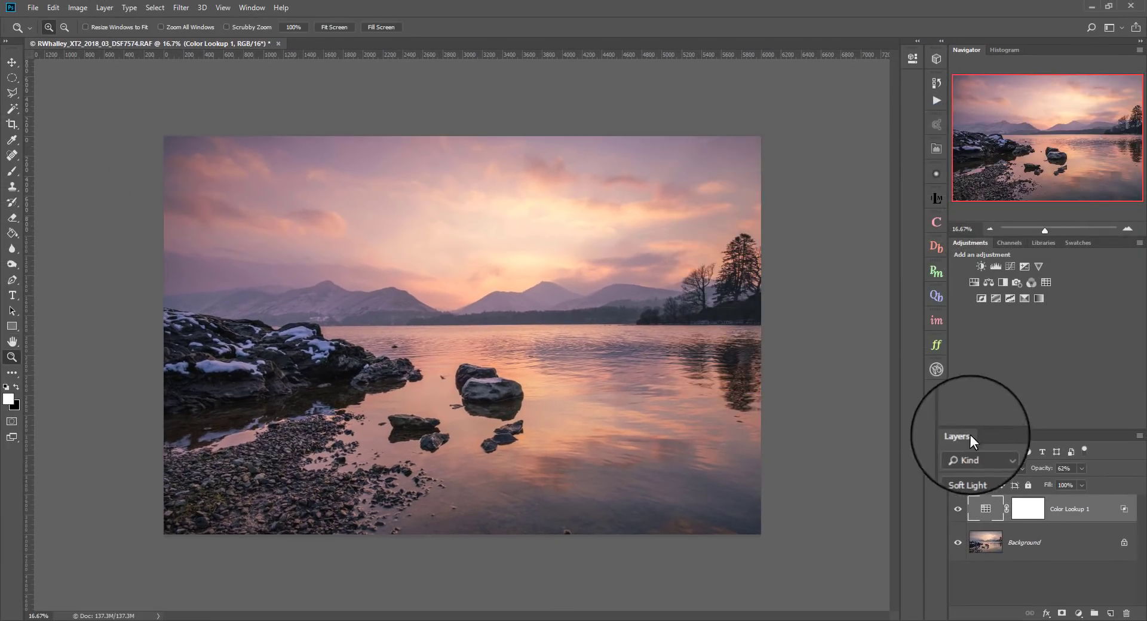
click(958, 509)
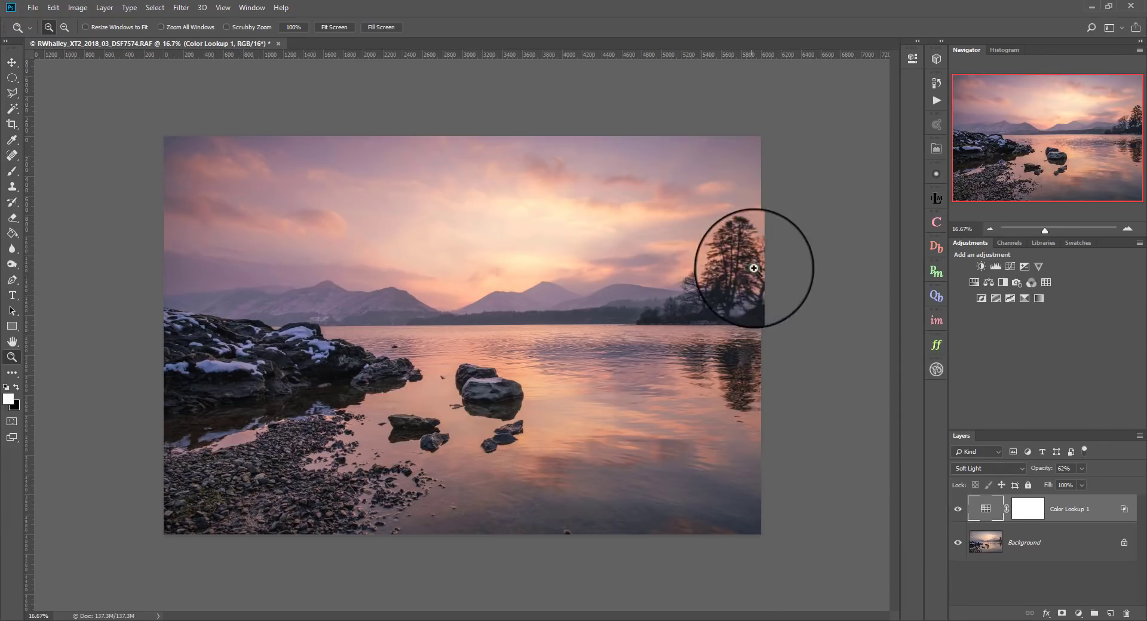
click(959, 512)
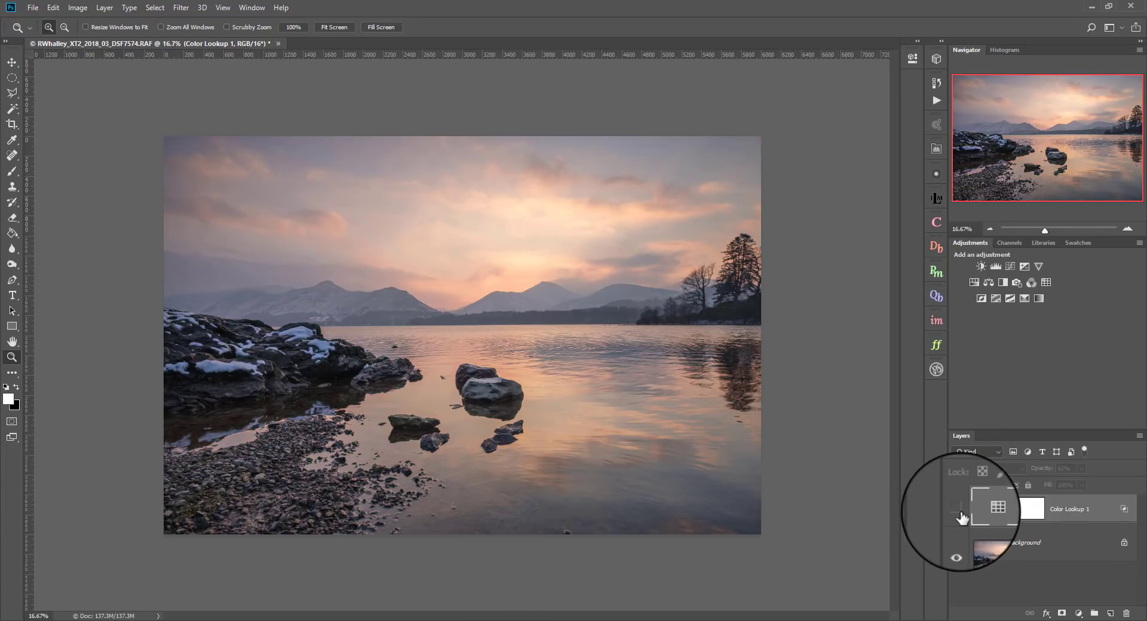
click(958, 511)
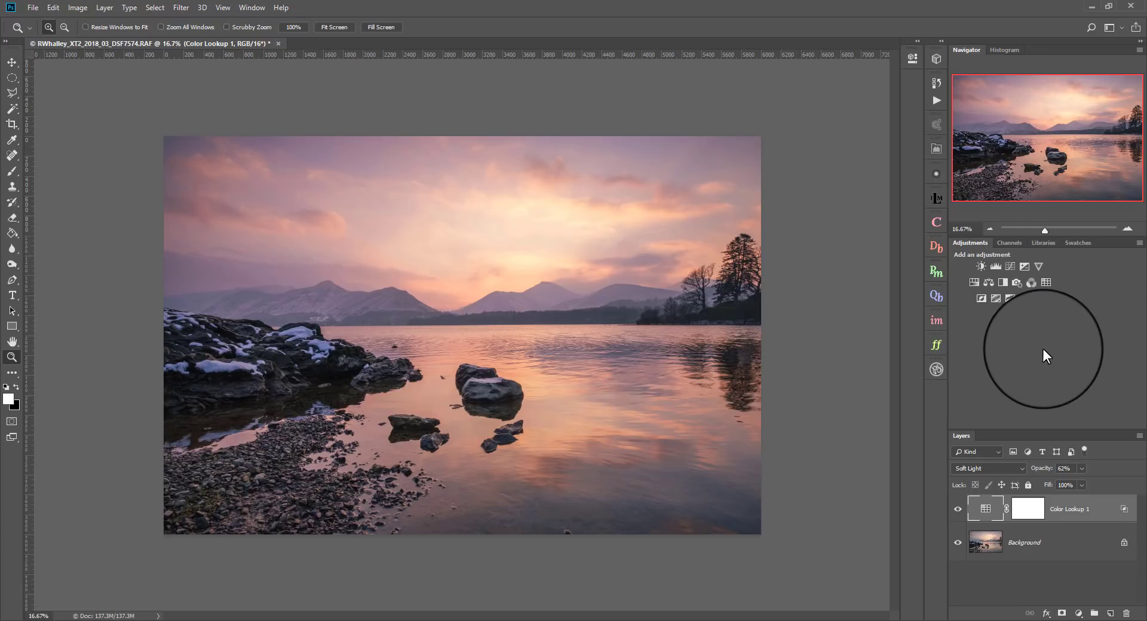
- Add a second Color Lookup adjustment layer using the Fuji REALA 500D Kodak 2393 (by Adobe) 3D LUT
click(1046, 282)
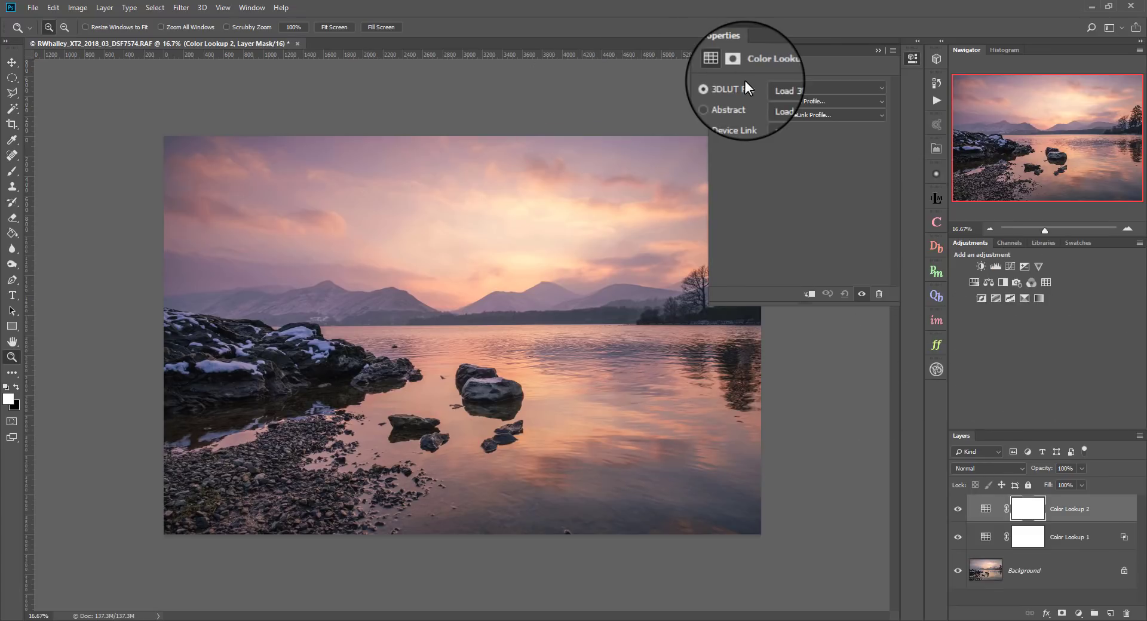
click(783, 87)
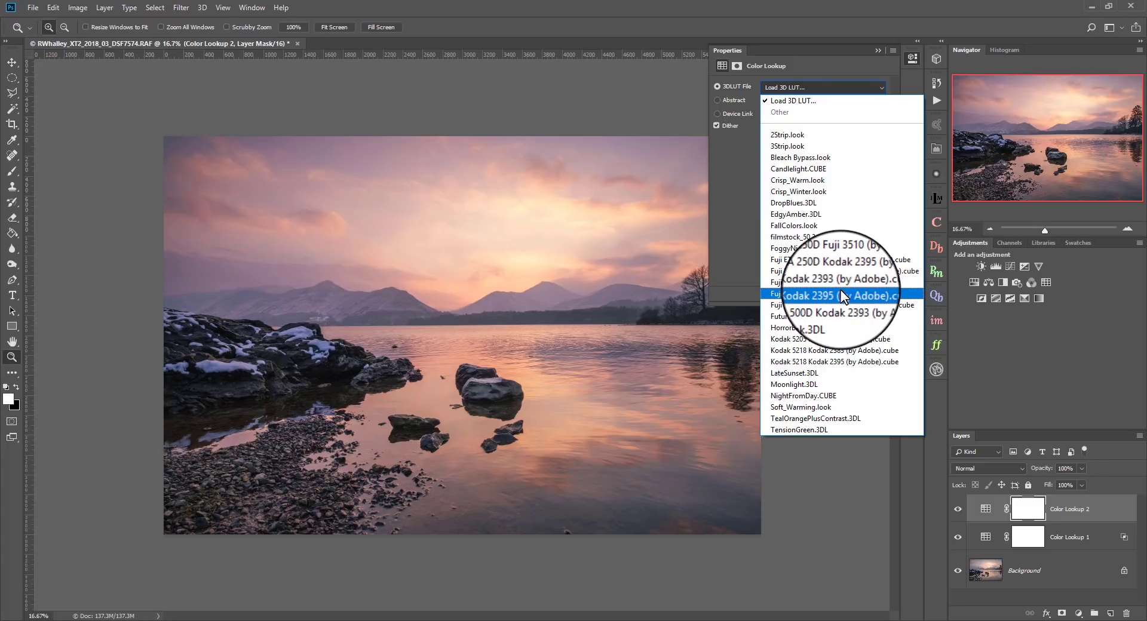
click(797, 307)
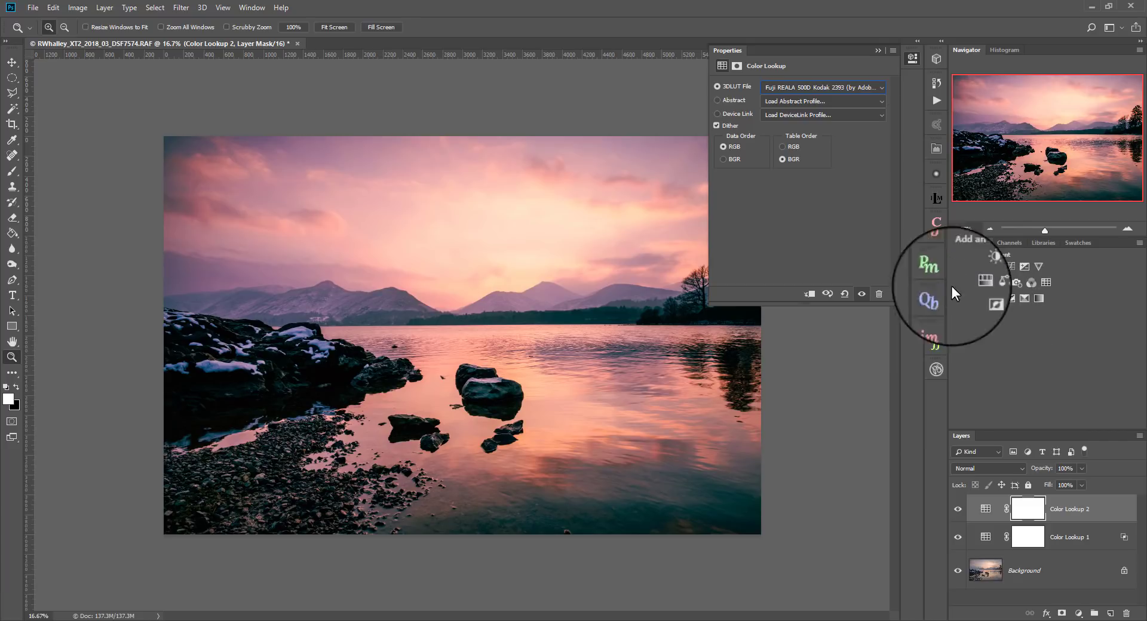
click(877, 50)
- Try adjusting the Color Lookup 2 layer's opacity, keep it at 100%, and set its blend mode to Soft Light
click(1079, 470)
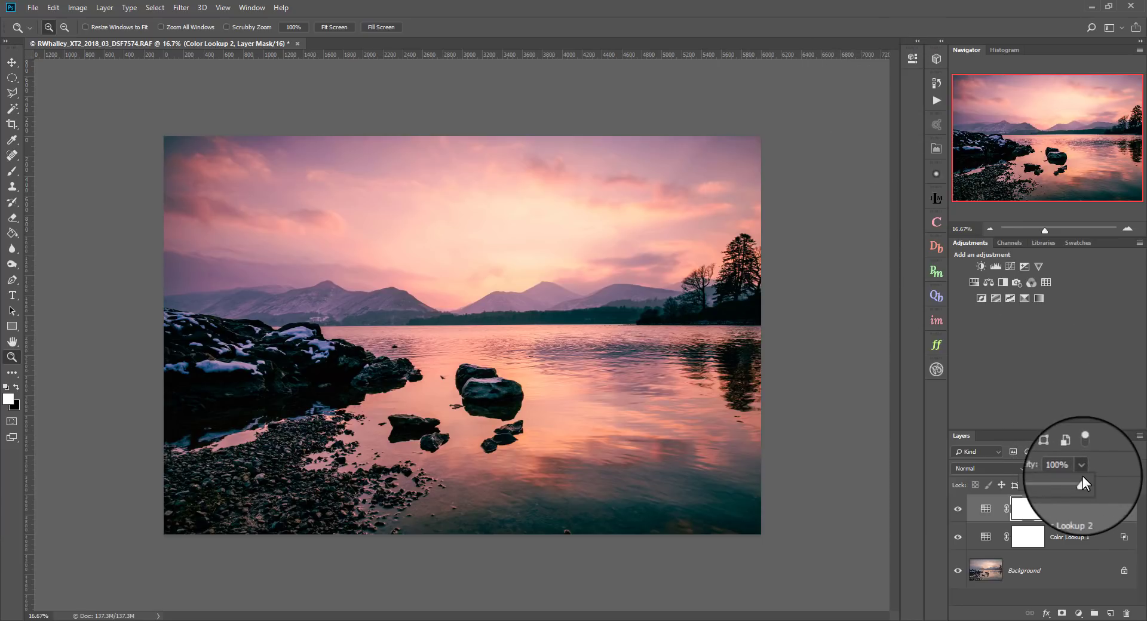
drag(1063, 479, 1086, 485)
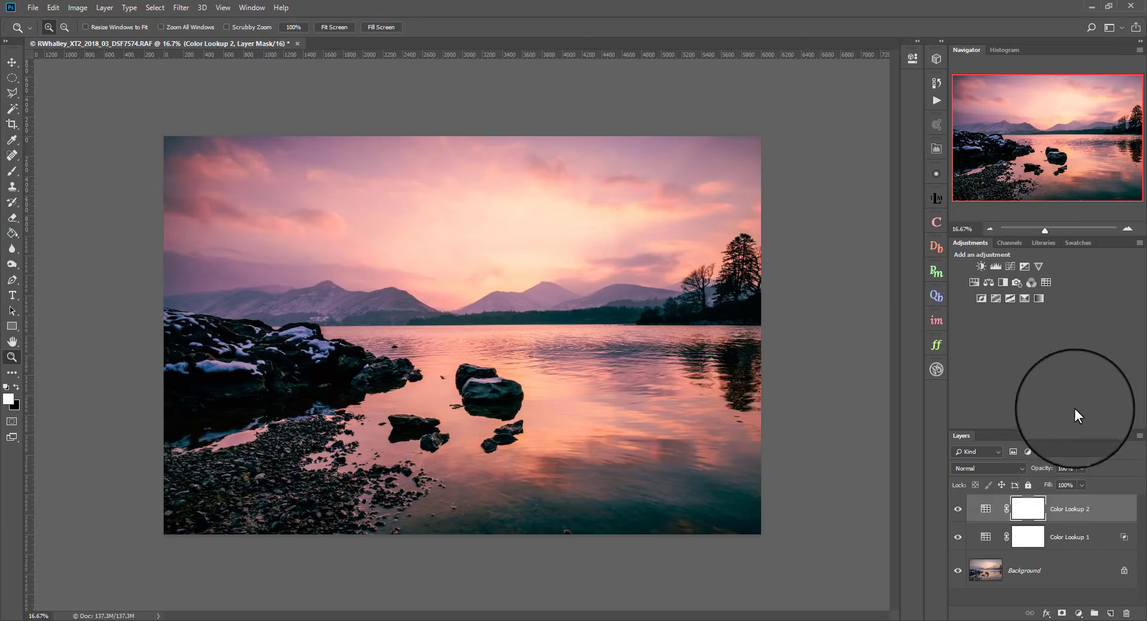
click(973, 467)
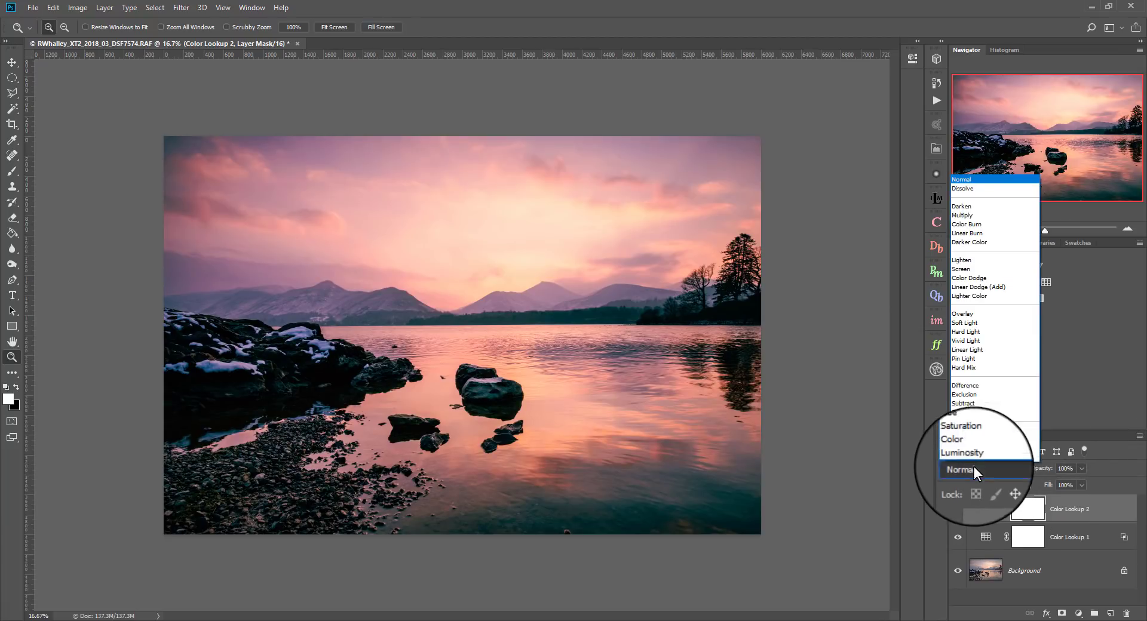
click(965, 322)
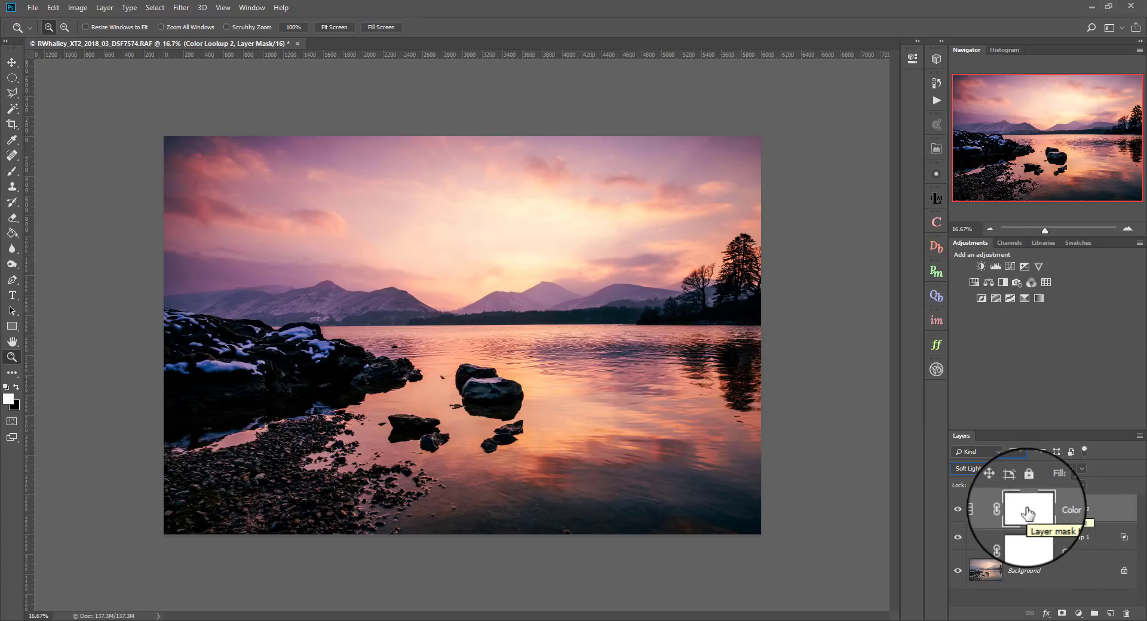
- Replace the Color Lookup 2 layer's blank mask with a luminosity mask made from a selection of the RGB channel's brightness
drag(1031, 512, 1127, 614)
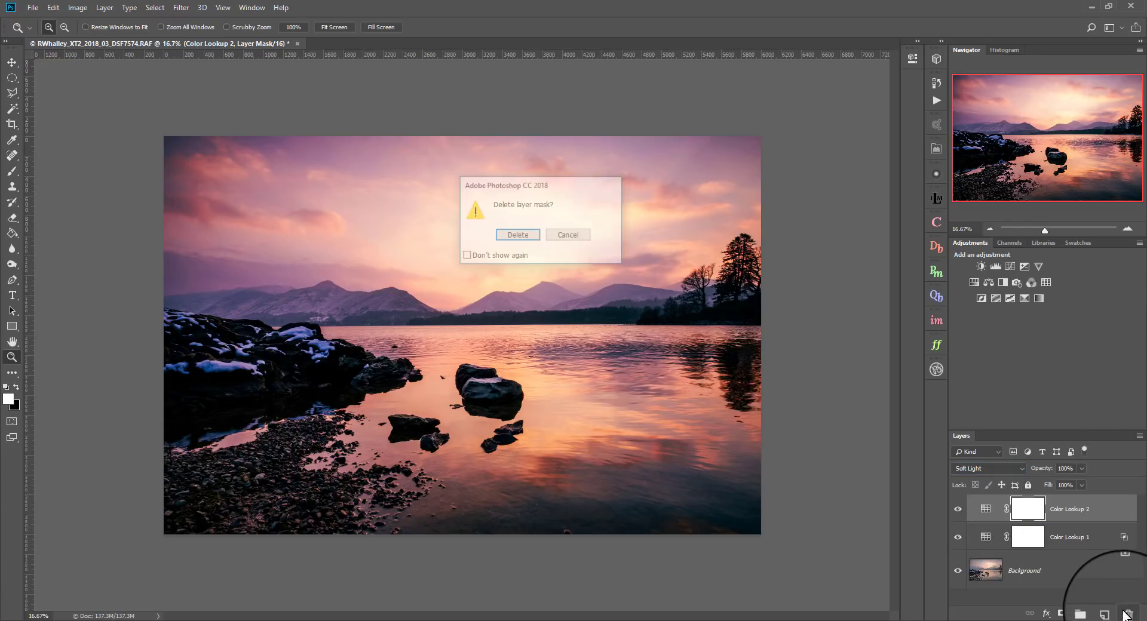
click(530, 236)
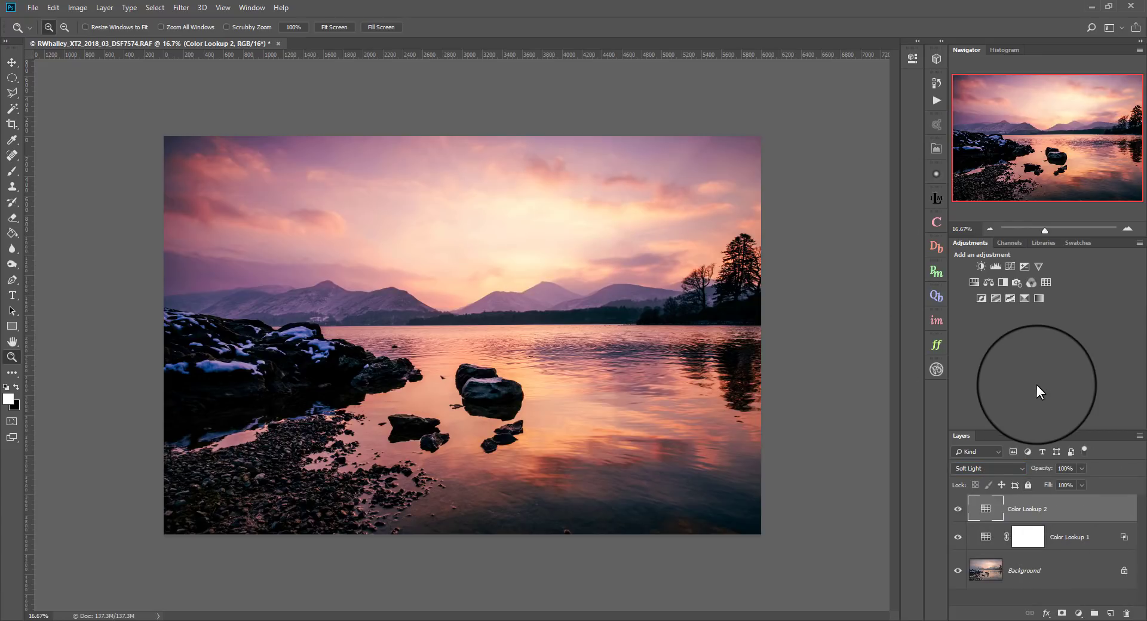
click(1006, 243)
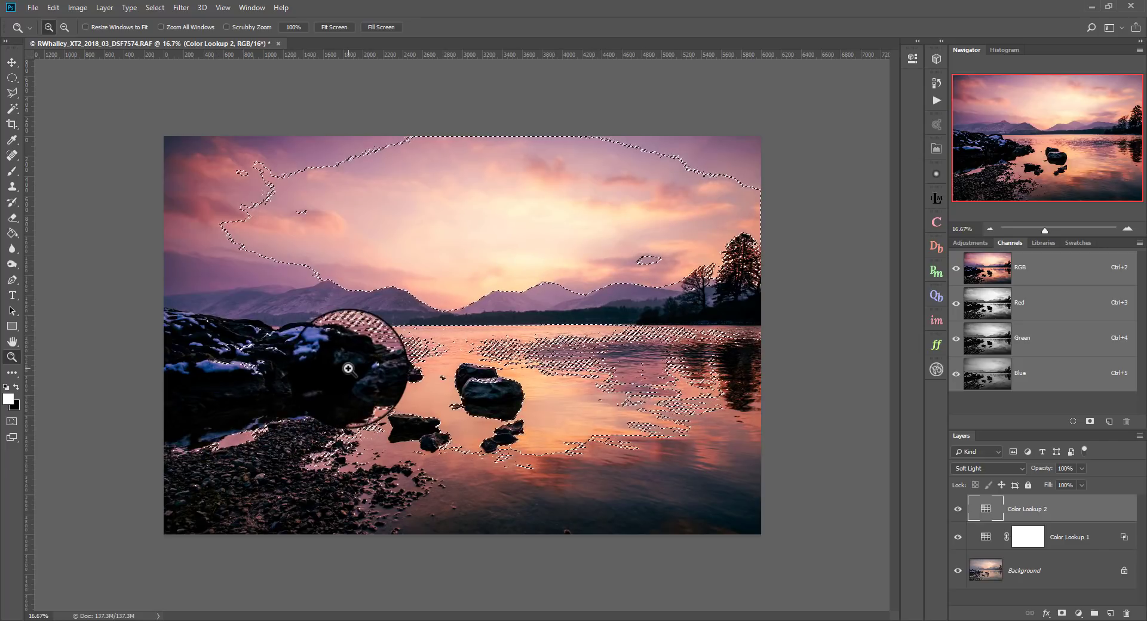
click(969, 242)
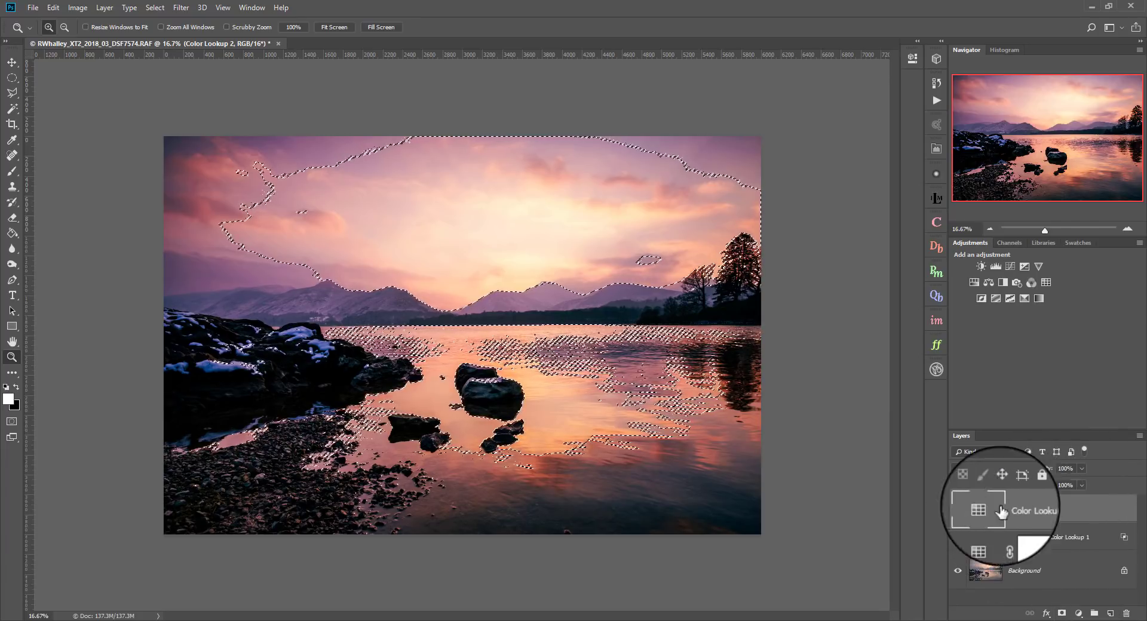
click(1062, 611)
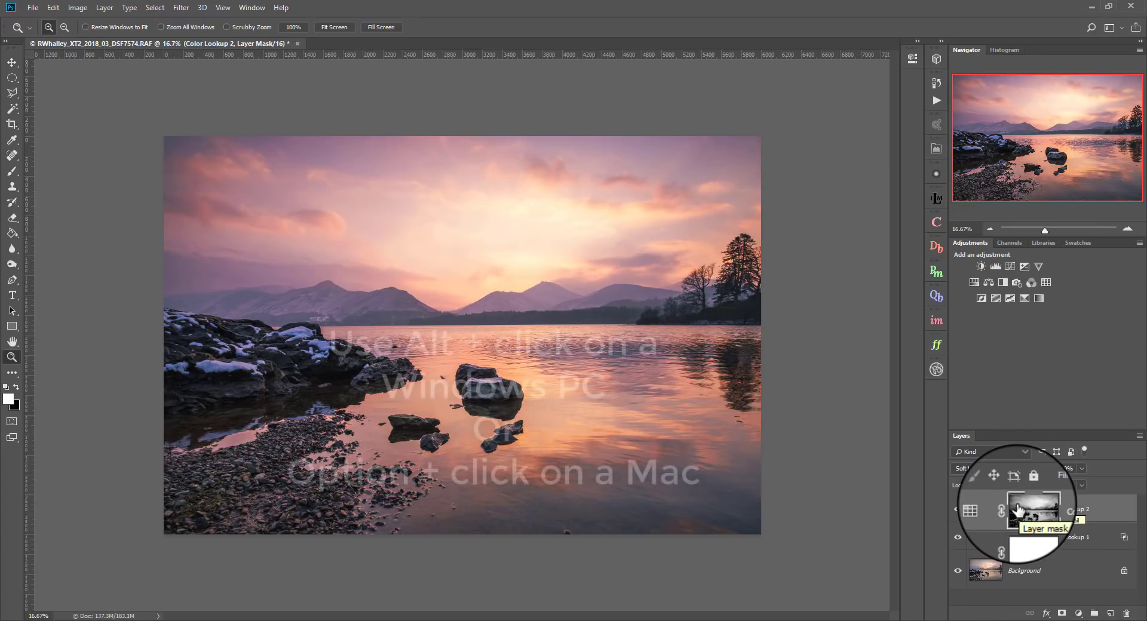
- Inspect the Color Lookup 2 layer's mask on its own, return to the image and compare the layer's effect on and off
key(alt)
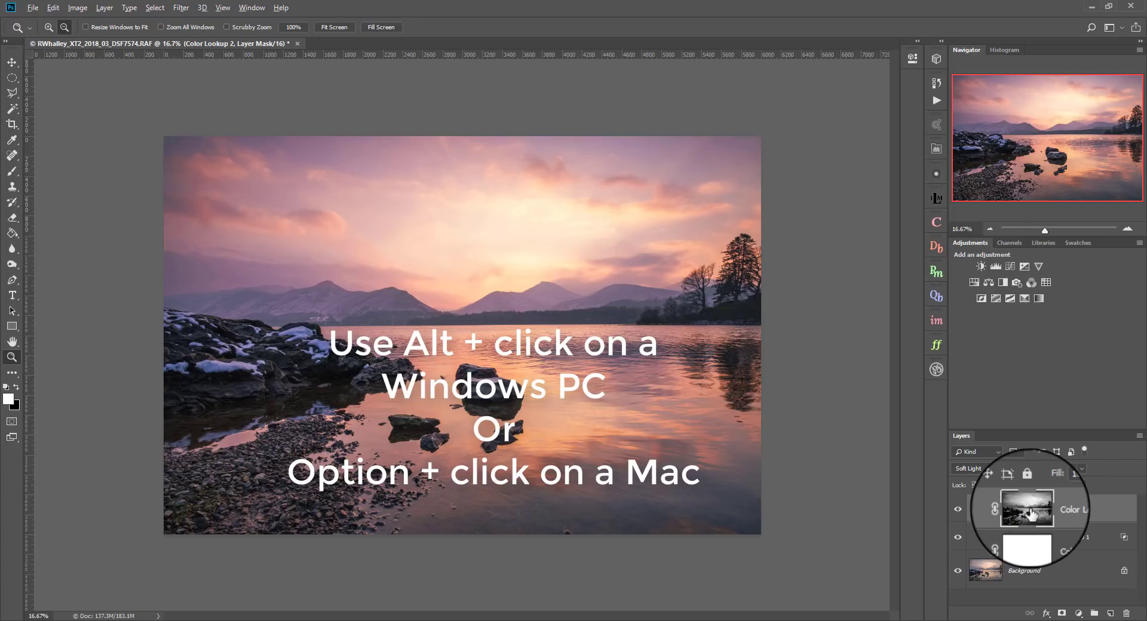
alt+click(1029, 510)
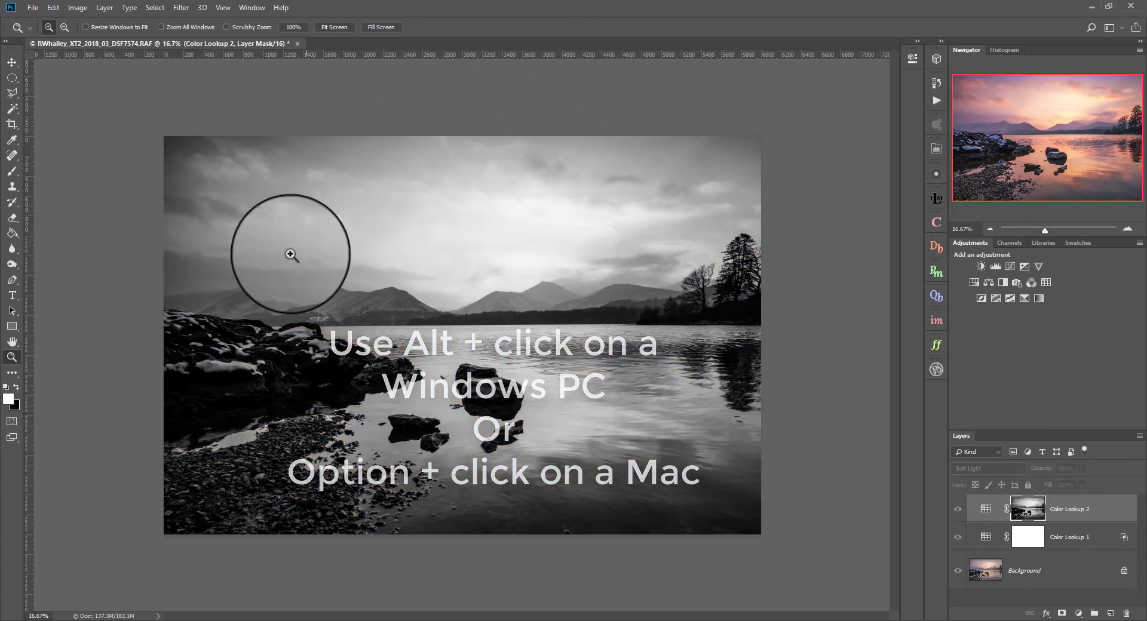
click(986, 509)
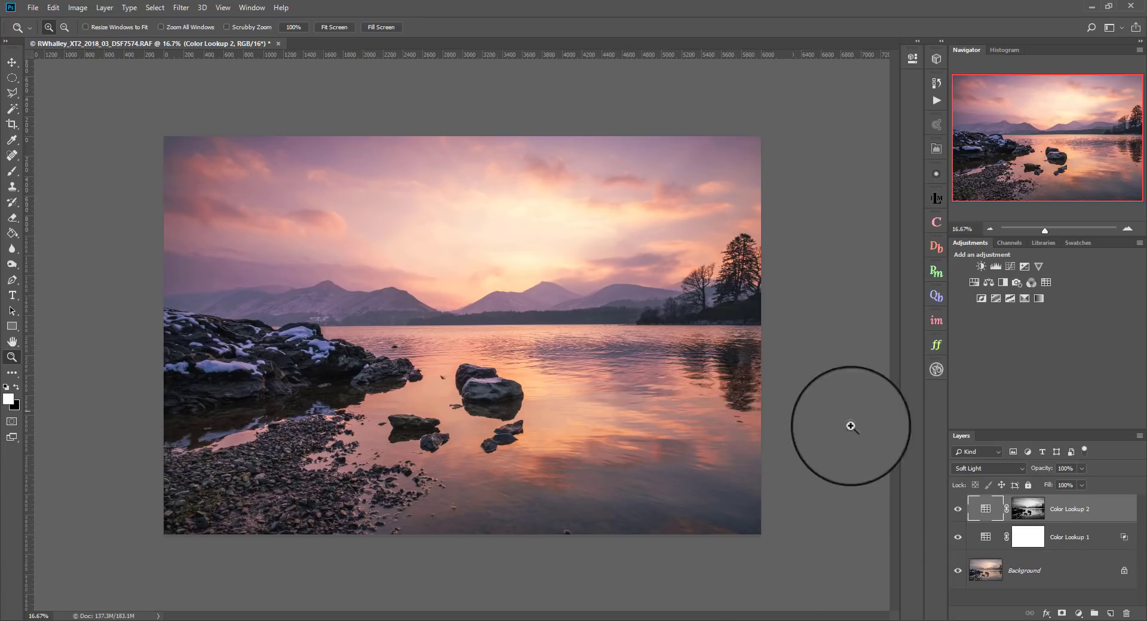
click(958, 511)
click(958, 511)
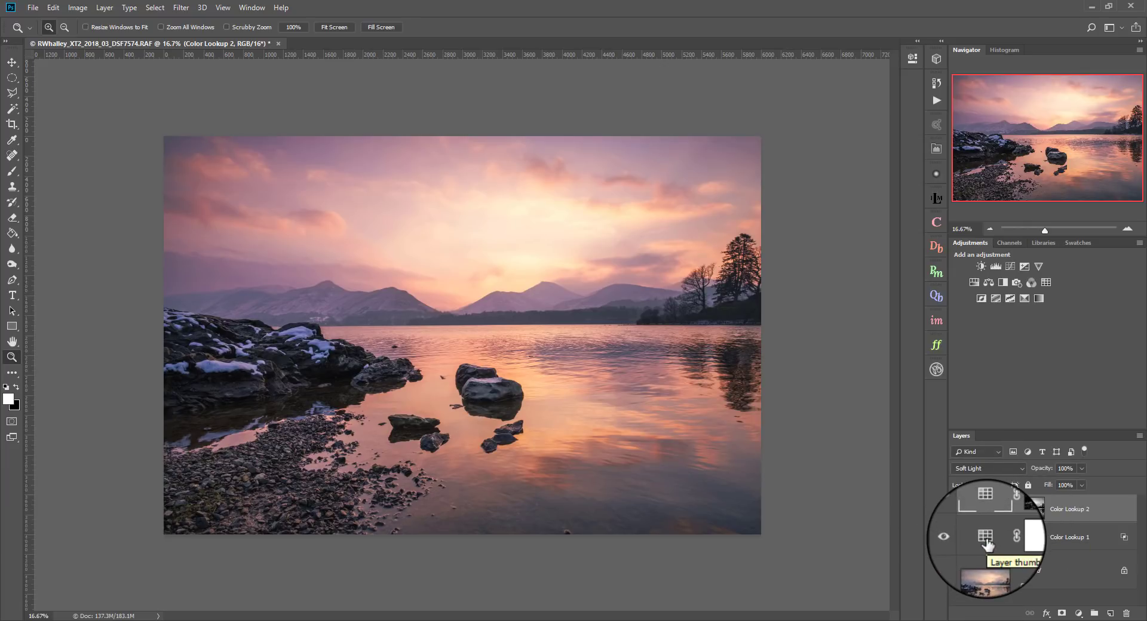
- Group the Color Lookup 1 and Color Lookup 2 layers and compare the image with the group hidden and shown
shift+click(987, 544)
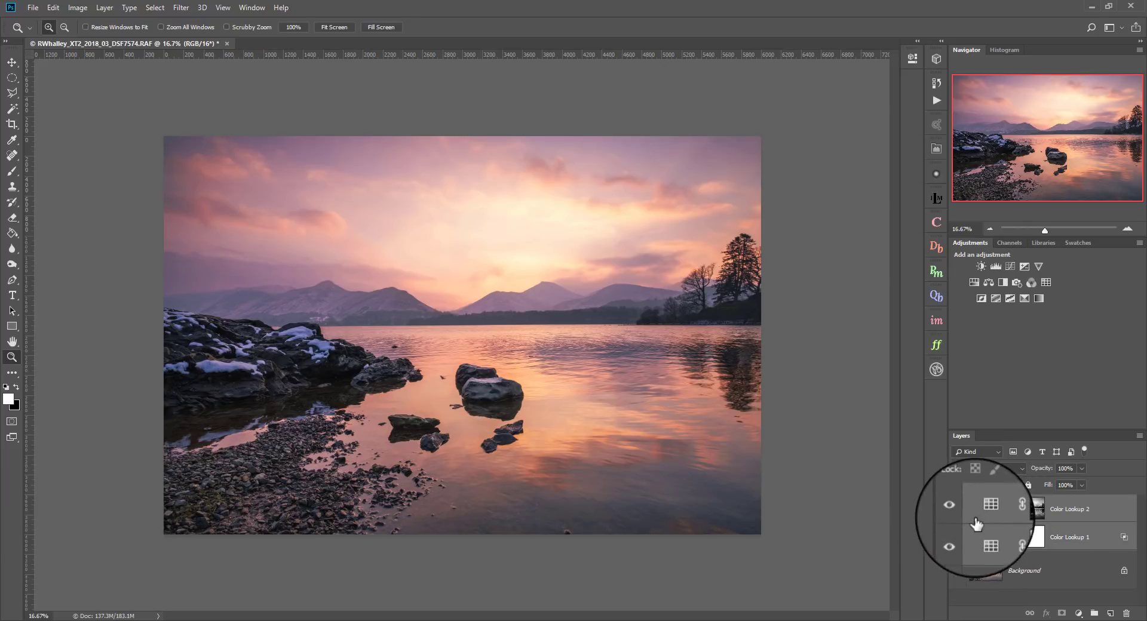
click(1097, 615)
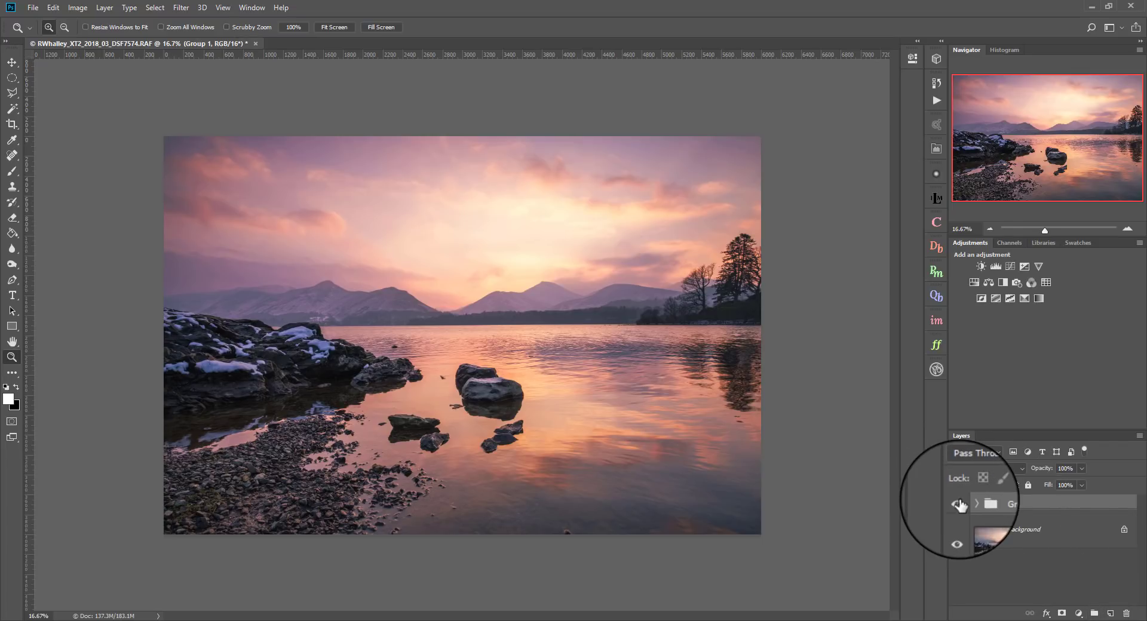
click(958, 504)
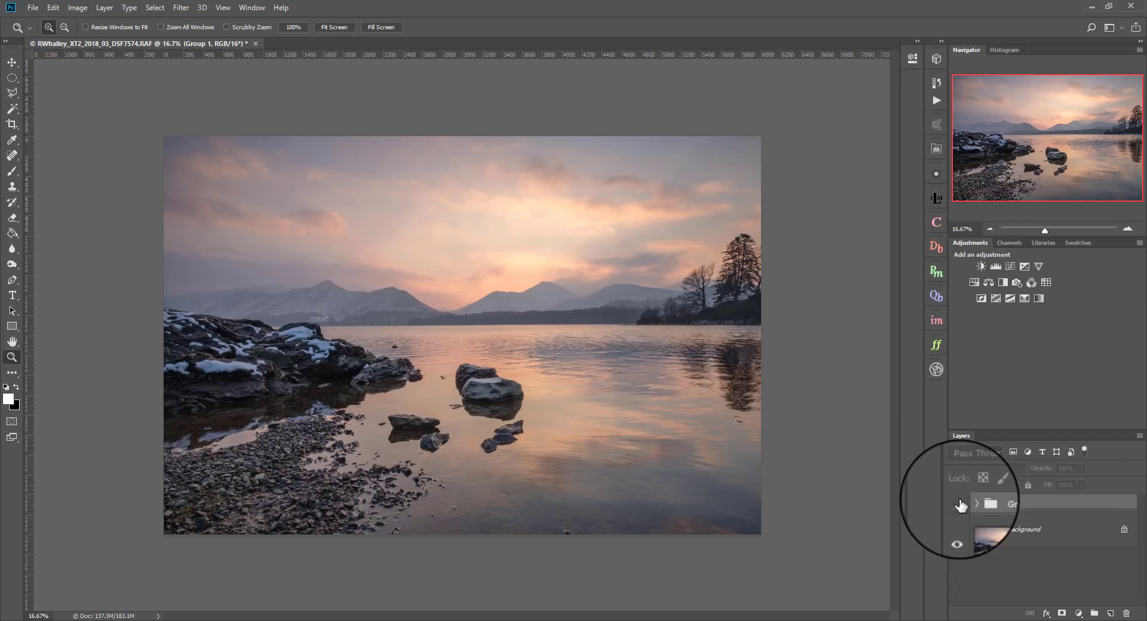
click(958, 503)
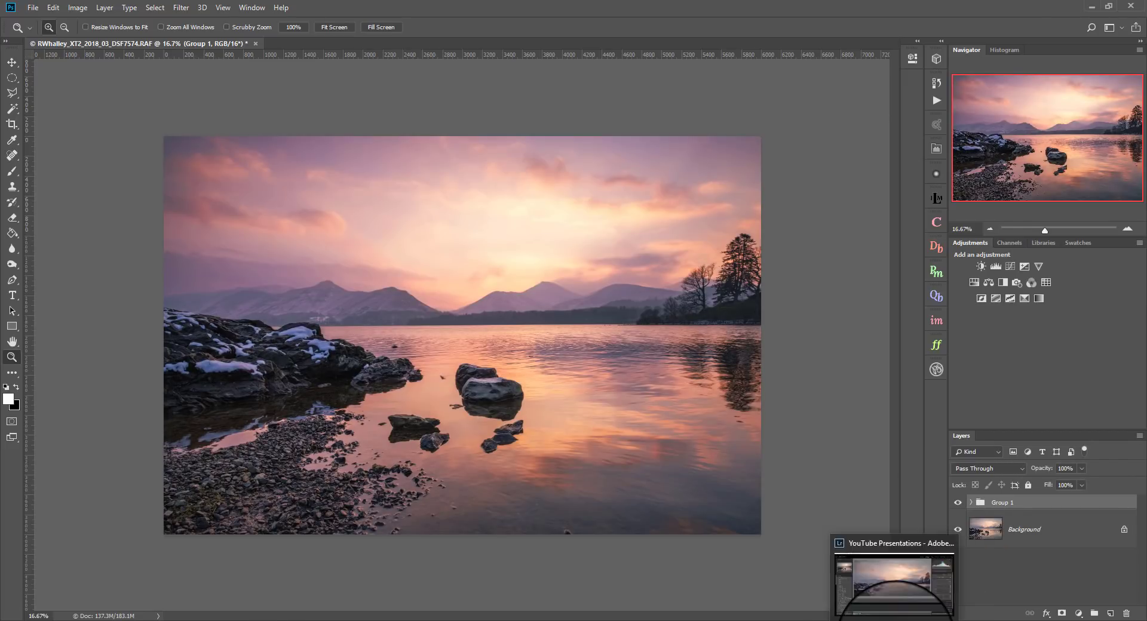
- Switch to Lightroom Classic to examine the photo in the side-by-side Before and After view, and return to Photoshop
click(878, 573)
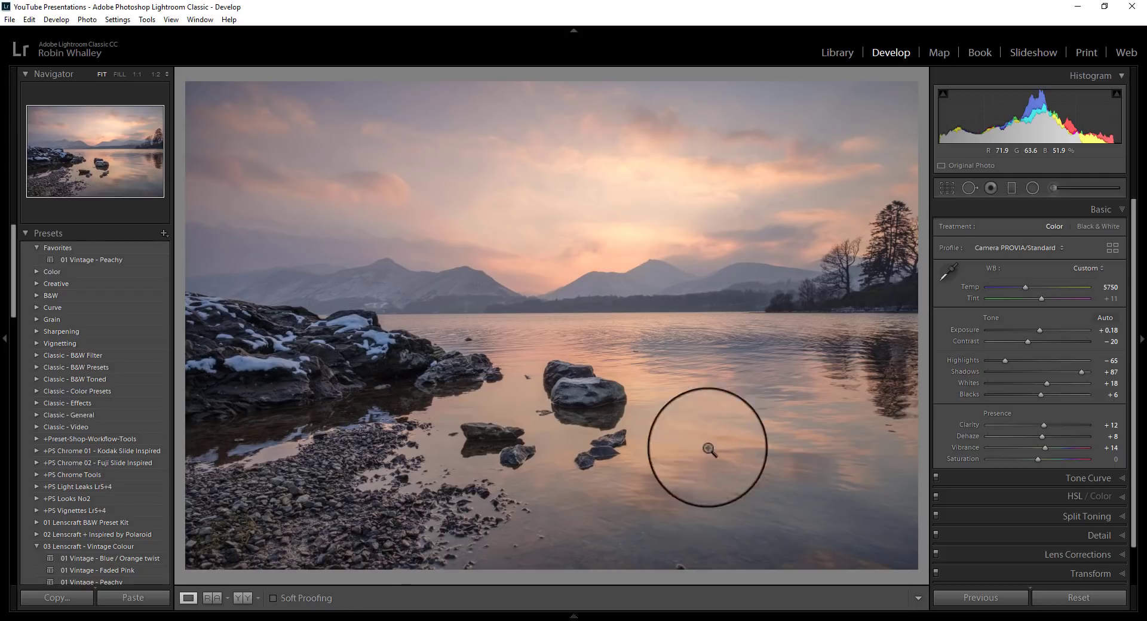
click(243, 598)
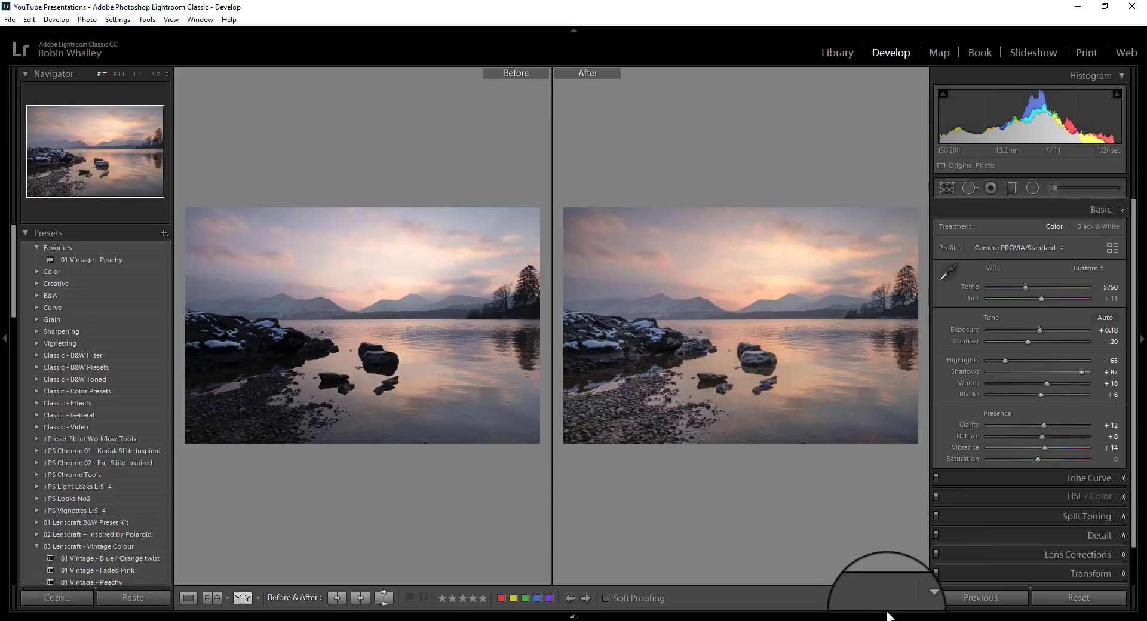
click(870, 583)
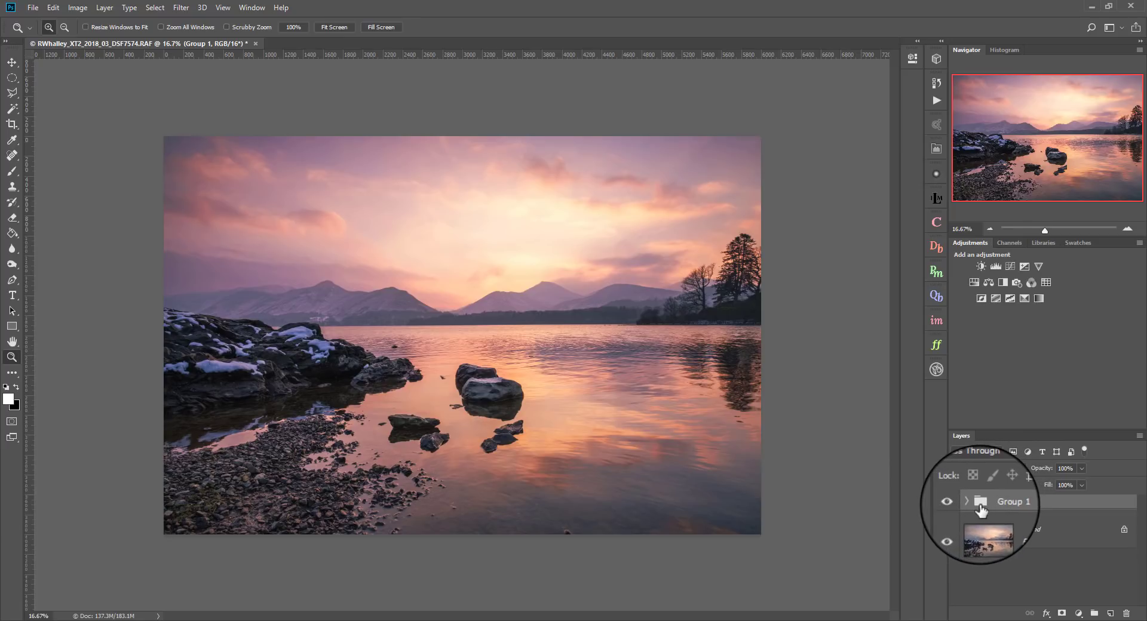
- Start exporting Color Lookup Tables with 64 grid points at High quality in the 3DL, CUBE, CSP and ICC Profile formats
click(30, 8)
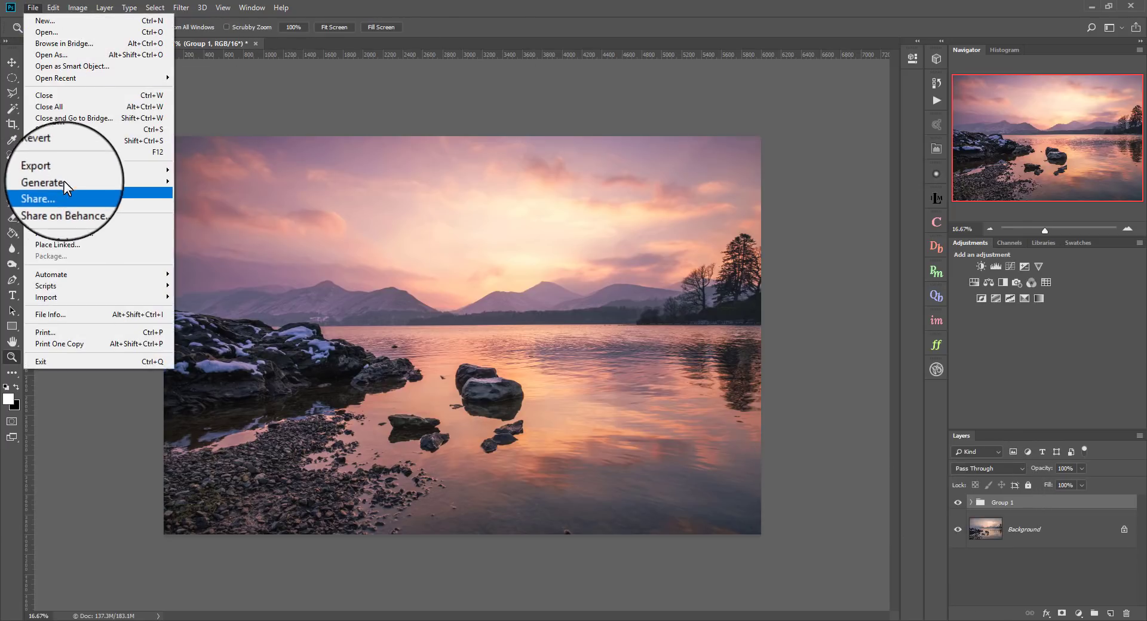
mouse_move(90, 173)
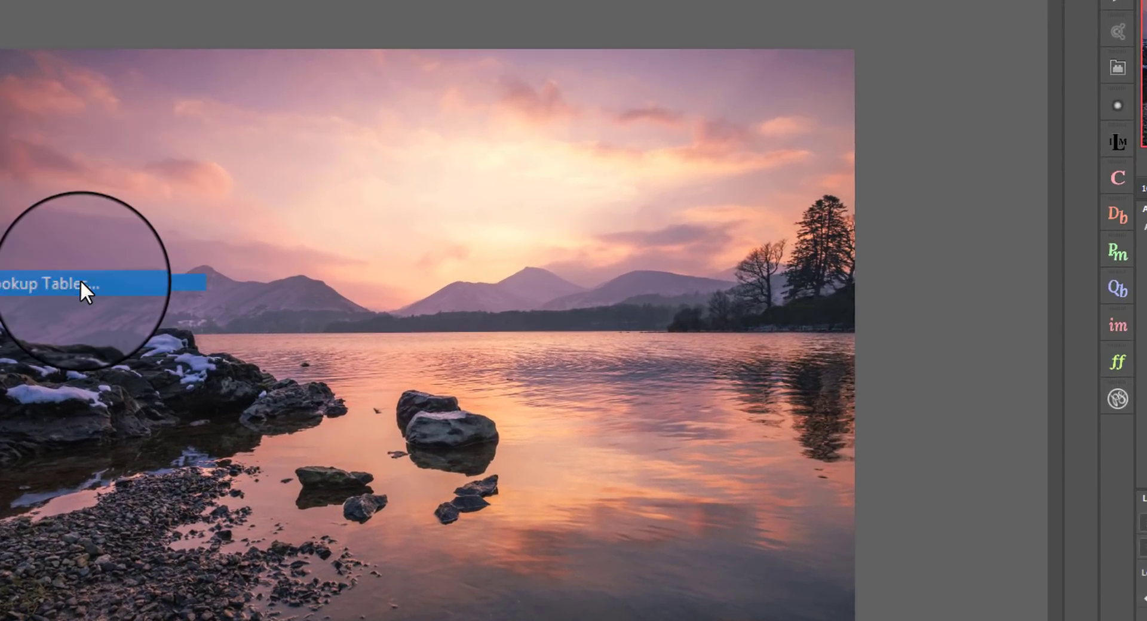
click(244, 293)
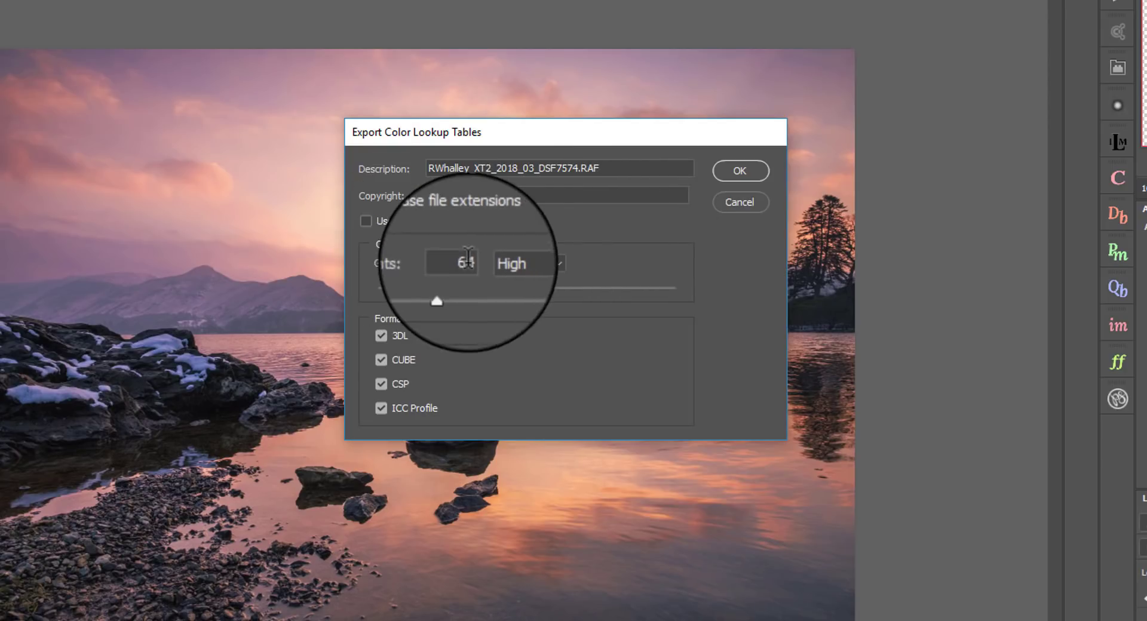
click(501, 263)
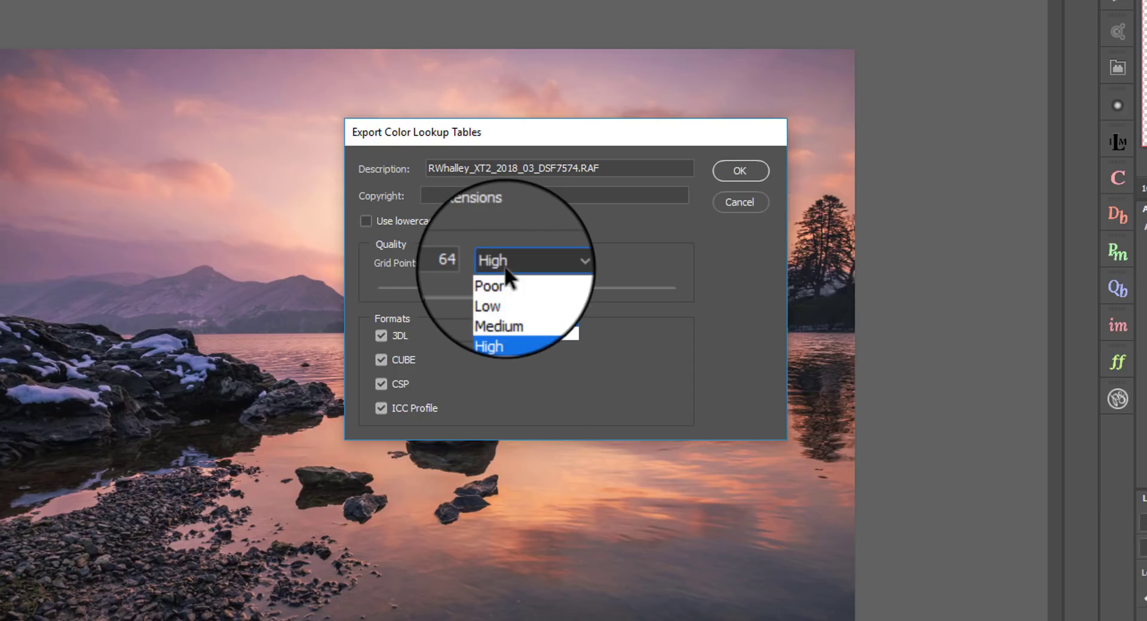
click(626, 234)
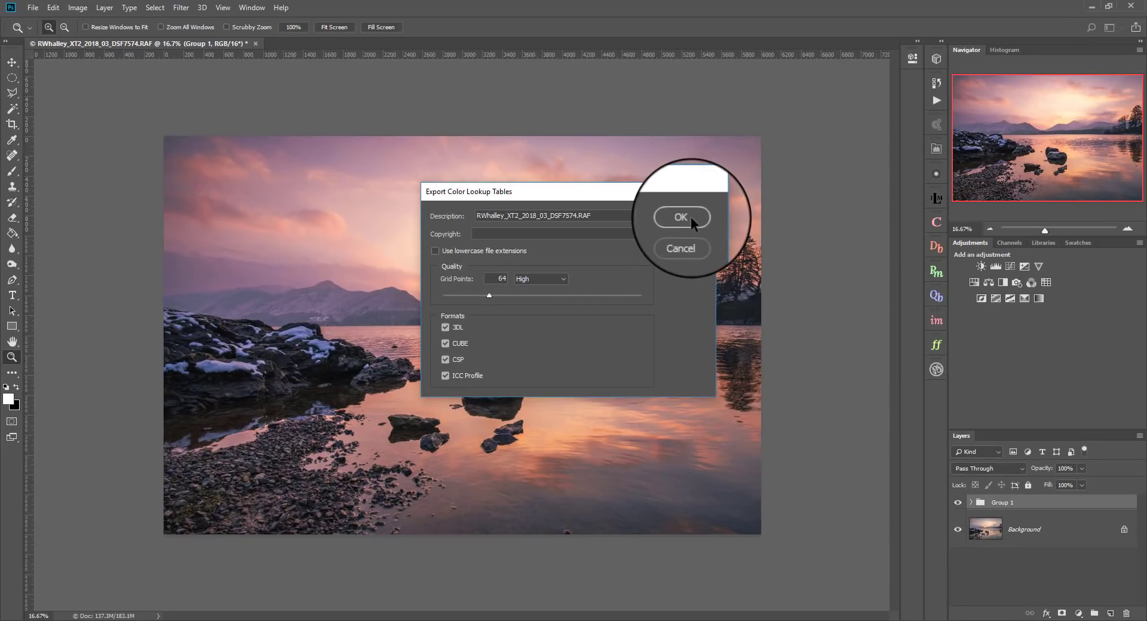
click(681, 217)
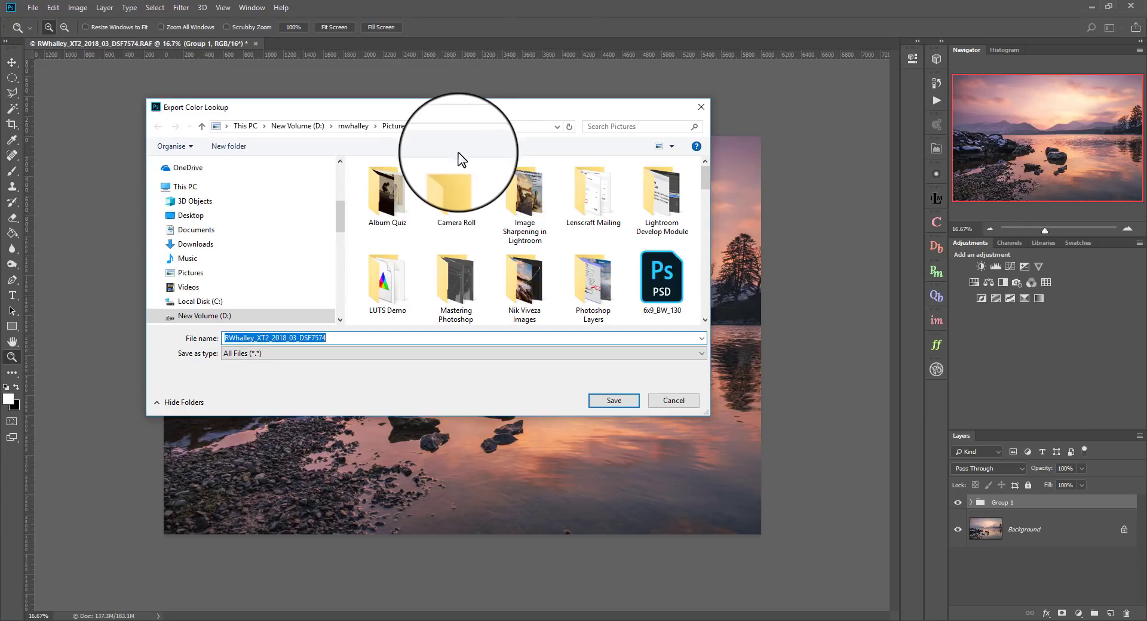
- Save the exported lookup tables under the file name Demo2 in the LUTS Demo folder
double_click(387, 280)
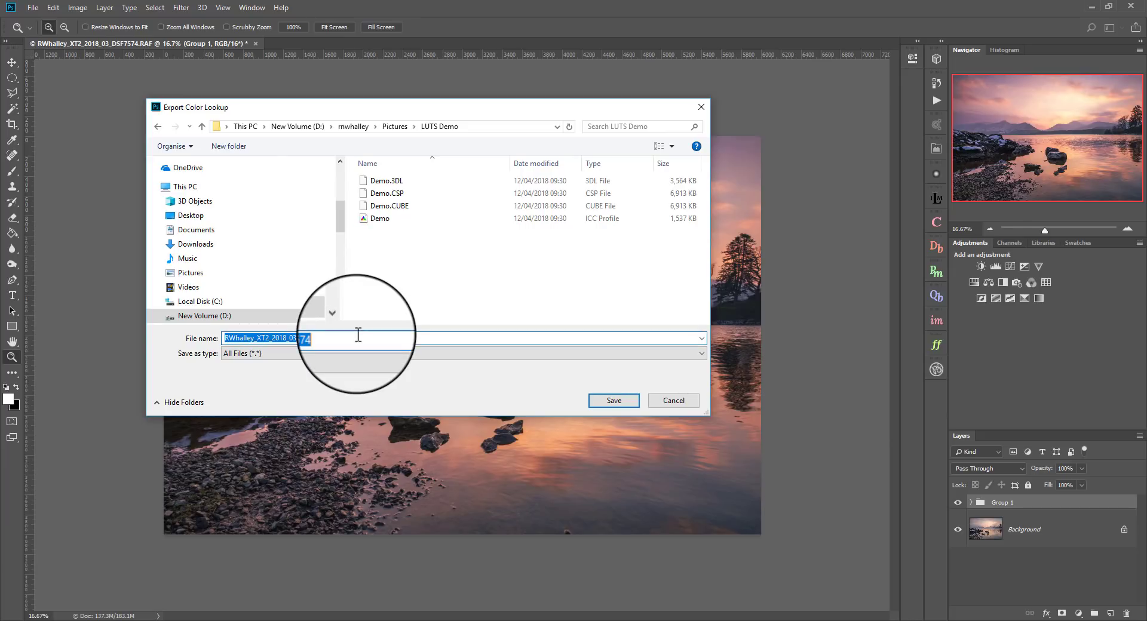
click(386, 181)
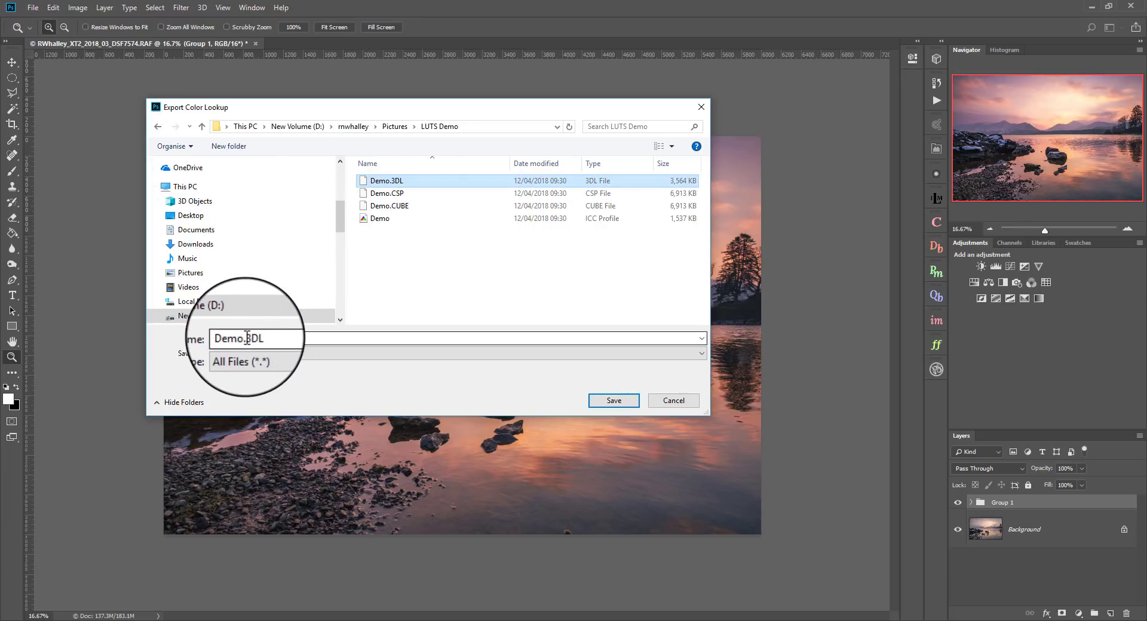
double_click(246, 339)
click(276, 338)
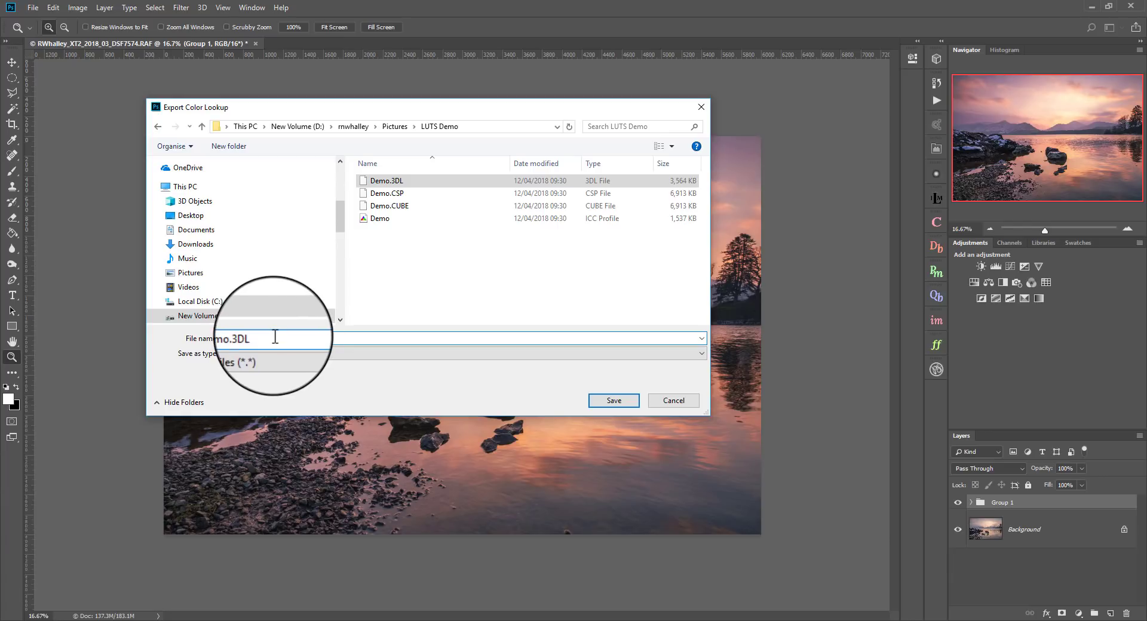
key(BackSpace)
key(BackSpace)
key(BackSpace)
key(BackSpace)
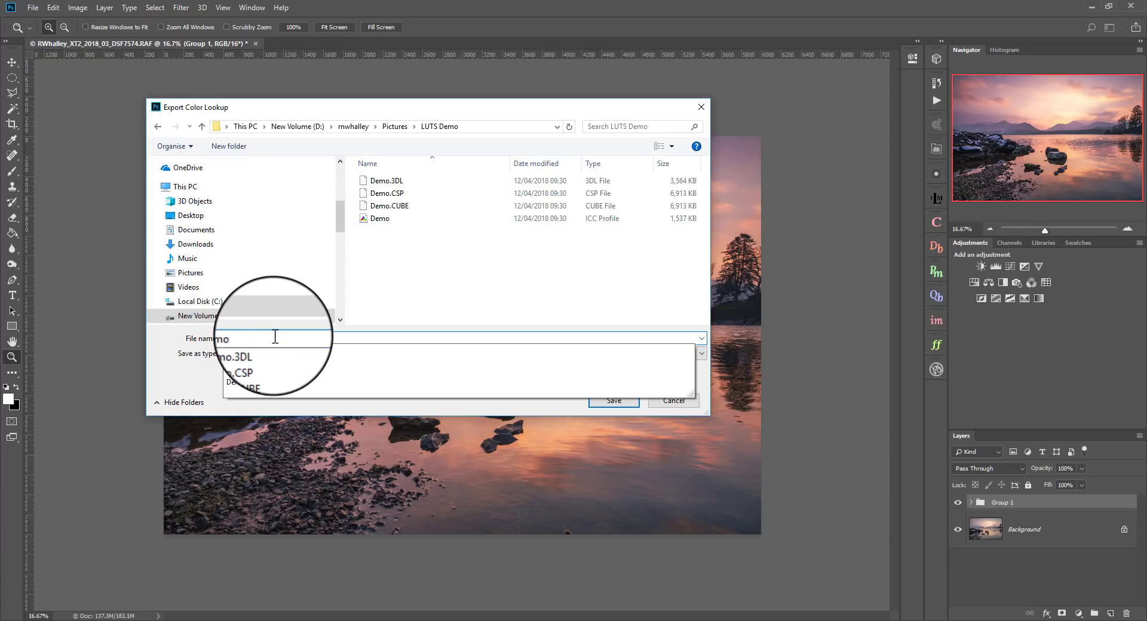
text(2)
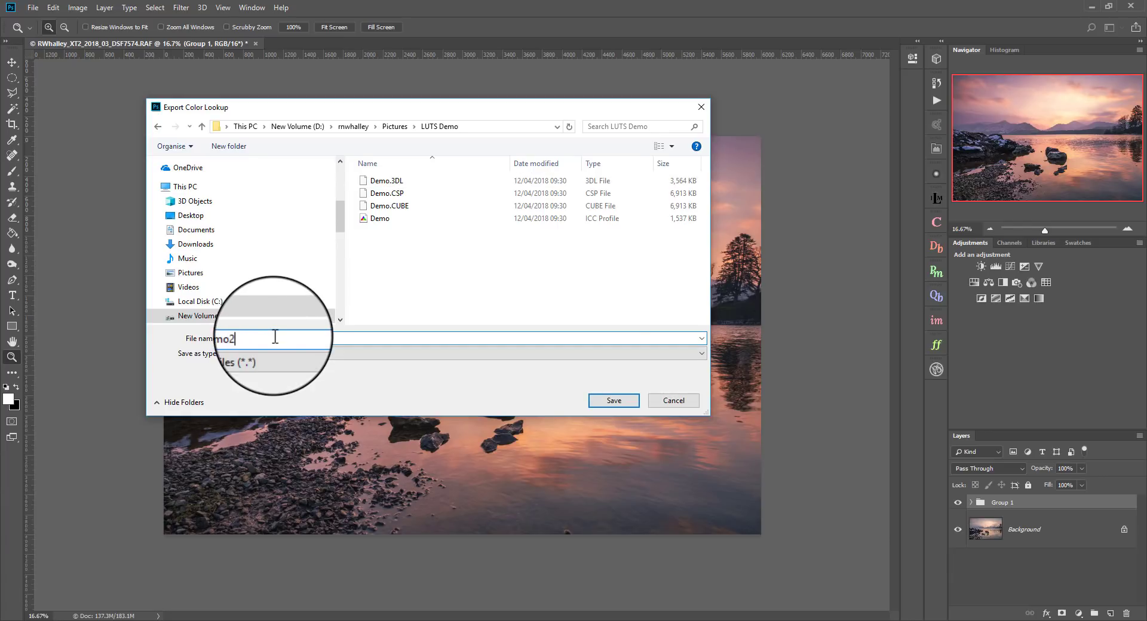
click(626, 404)
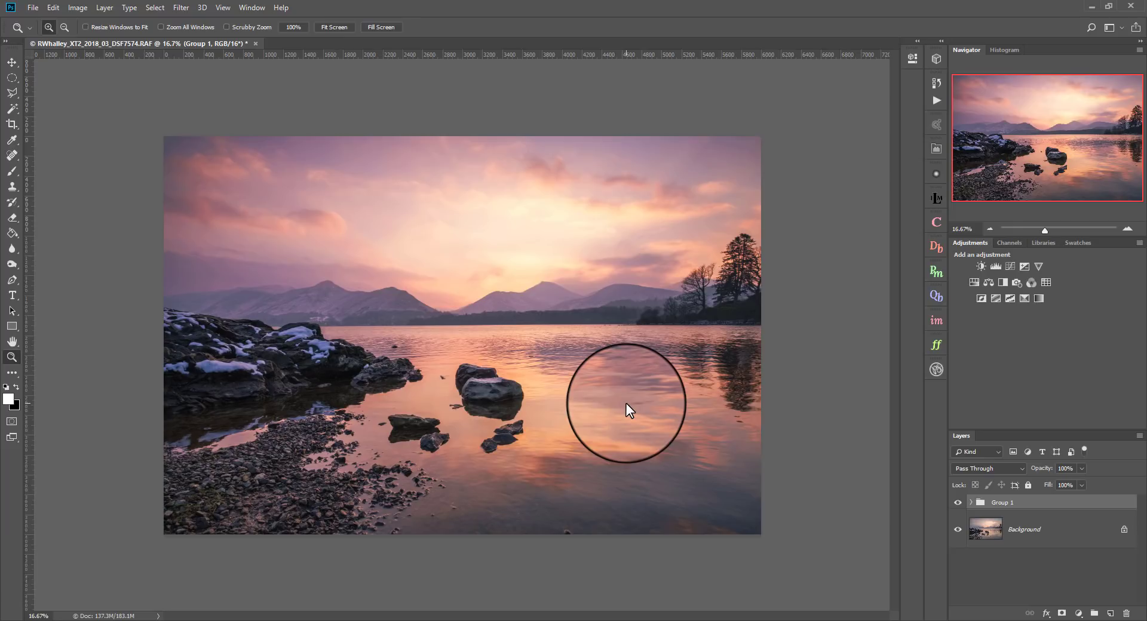
- Hide Group 1 and add a Color Lookup adjustment layer above it that loads the Demo2.CUBE 3D LUT
click(957, 502)
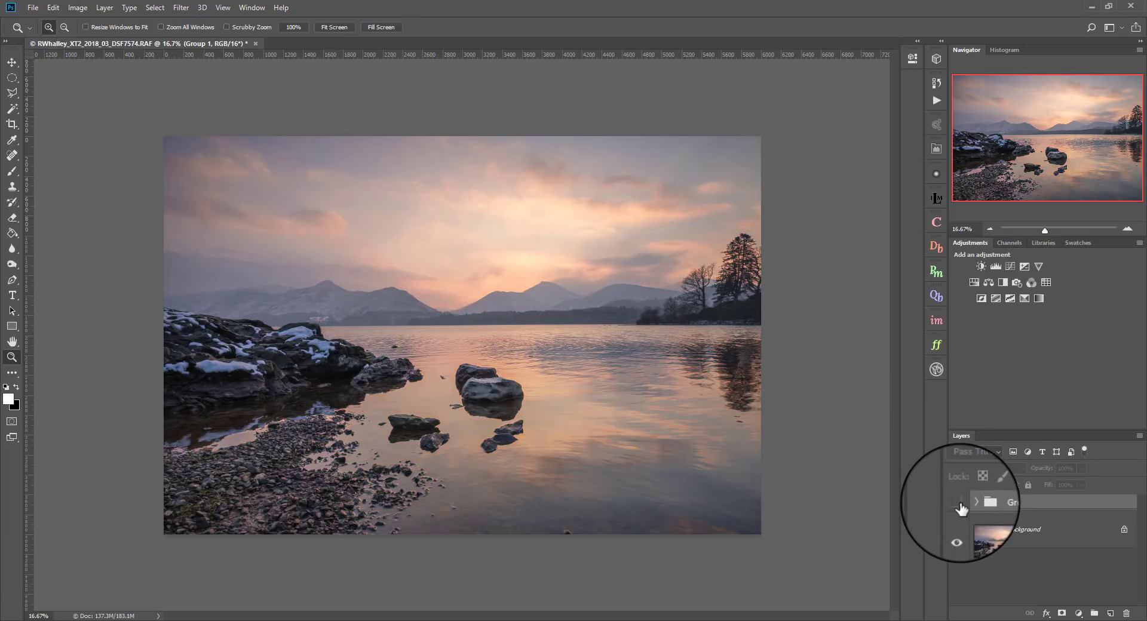
click(1047, 283)
click(789, 88)
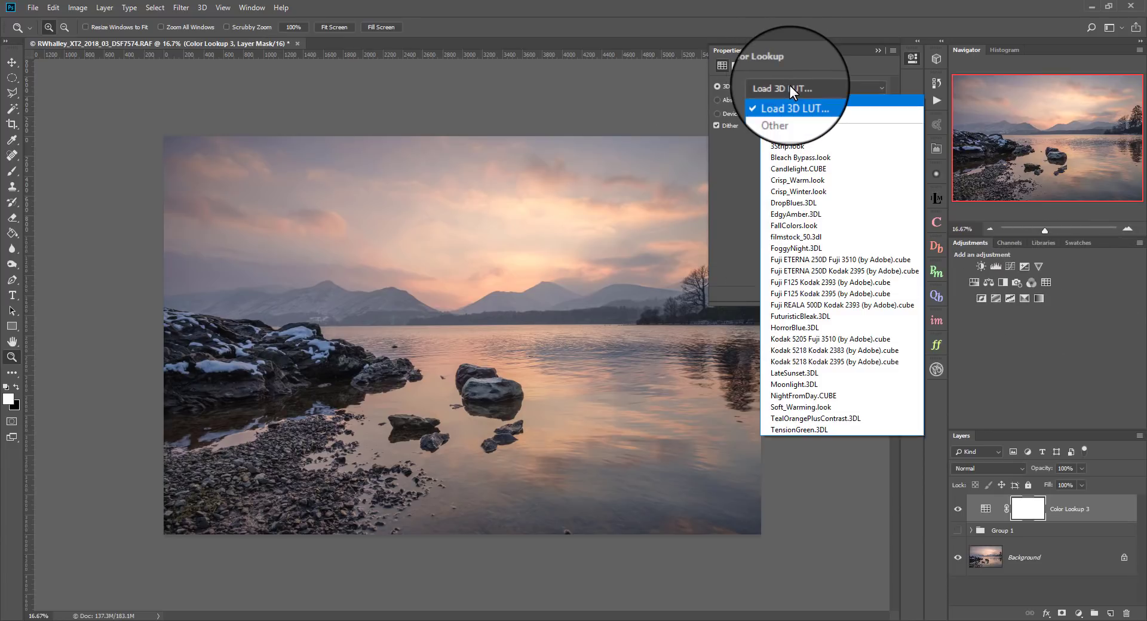
click(784, 108)
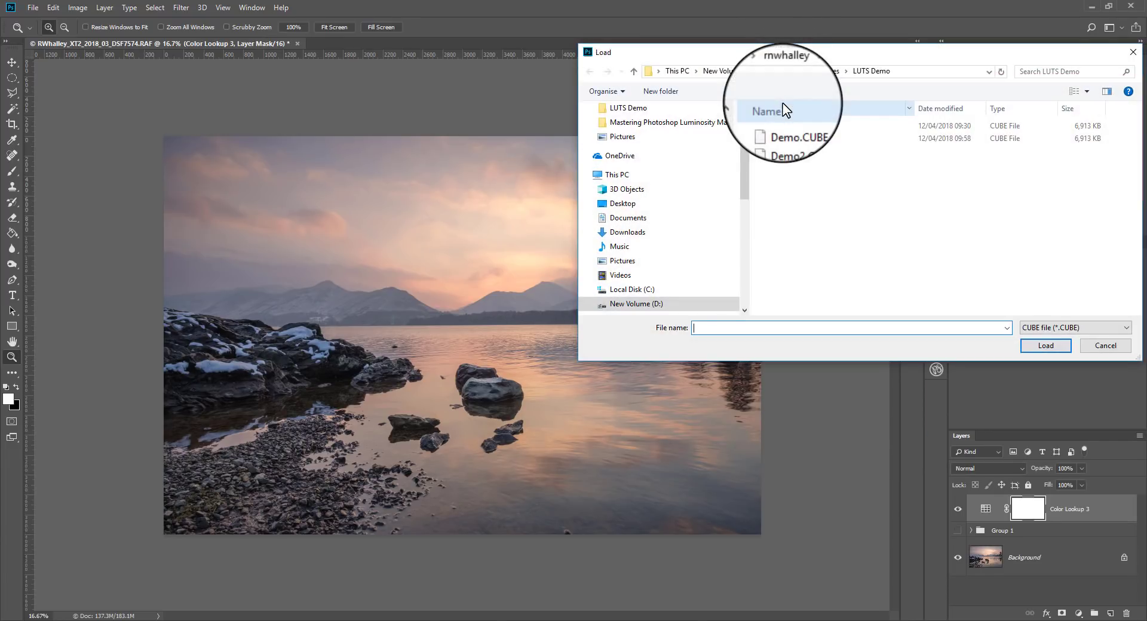
click(796, 139)
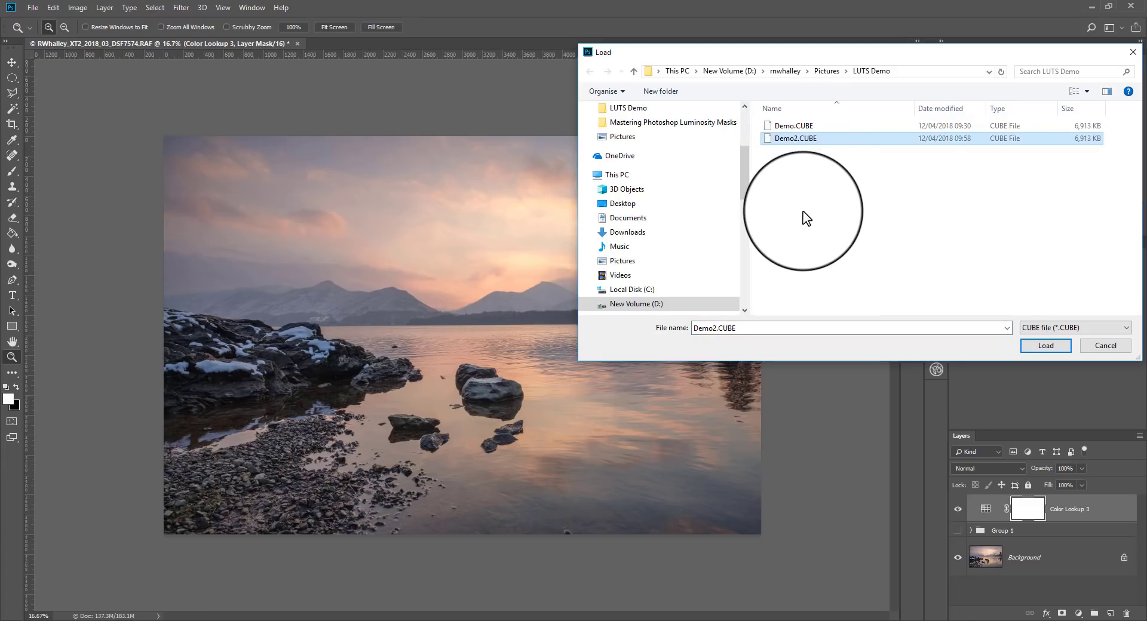
click(1045, 349)
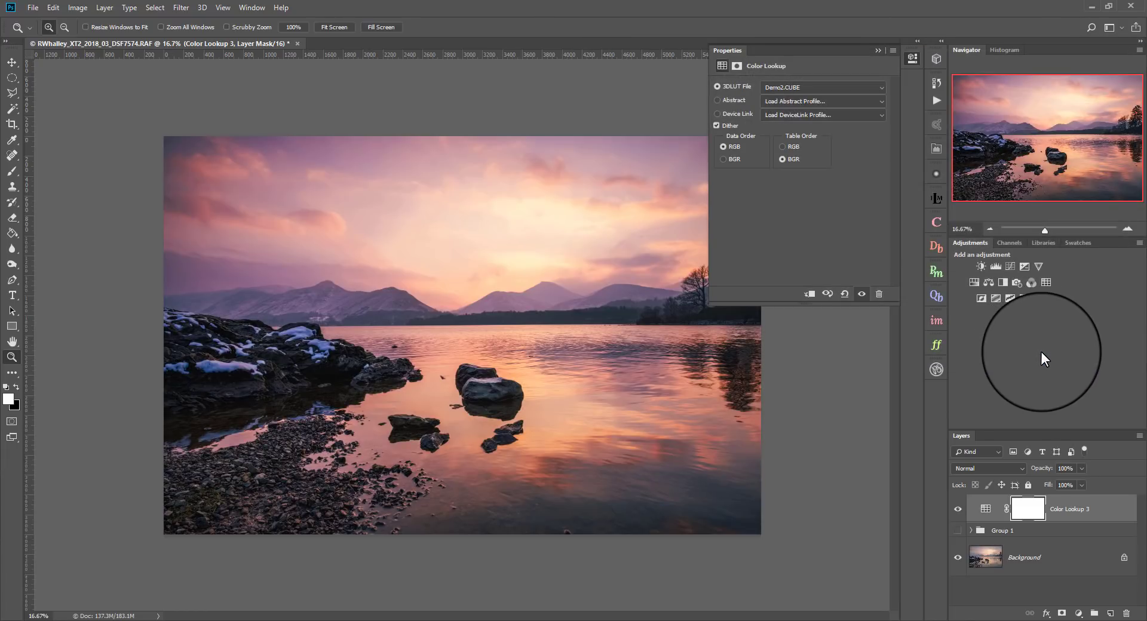
click(878, 51)
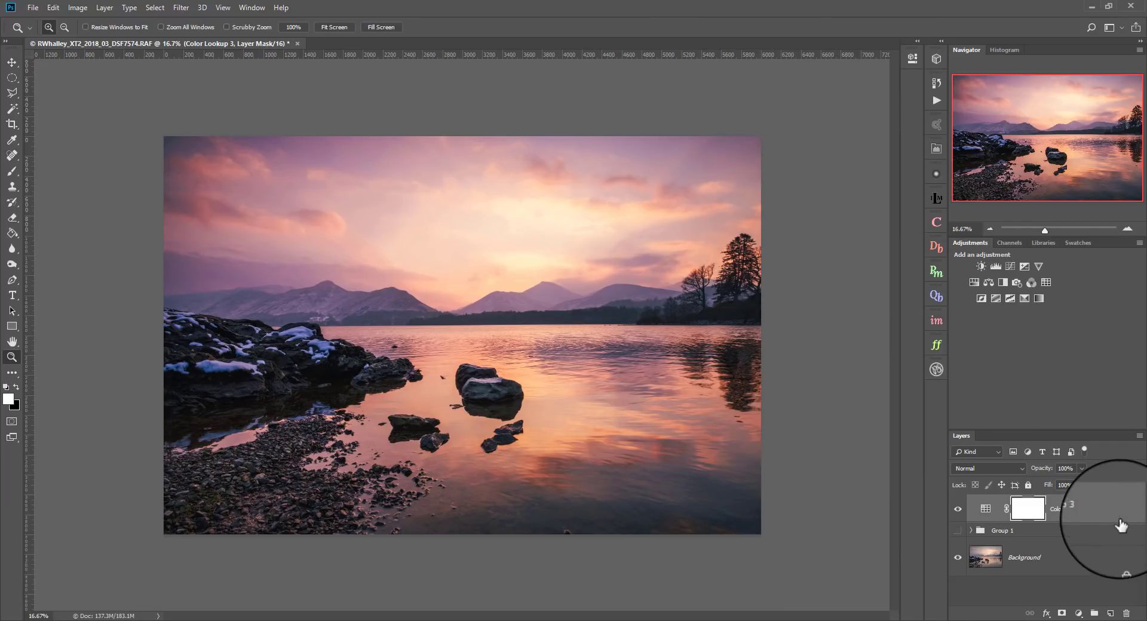
- Hide the Color Lookup 3 layer and show Group 1 to compare the loaded LUT with the original layers
click(958, 509)
click(958, 531)
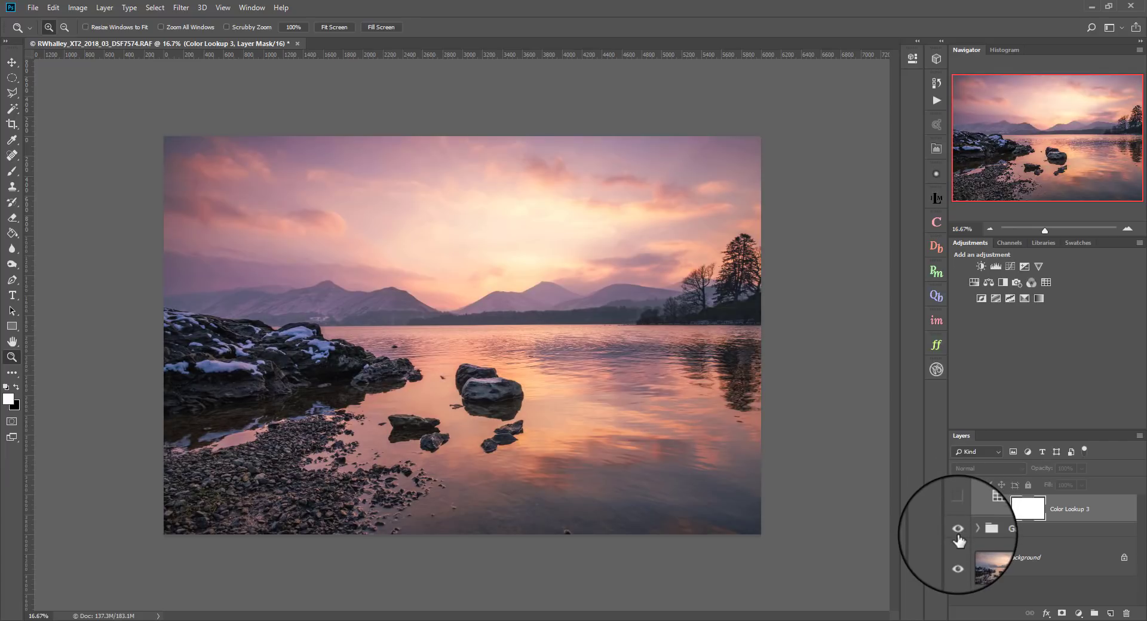
- Show the Color Lookup 3 layer in place of Group 1 and delete its layer mask
click(958, 535)
click(958, 510)
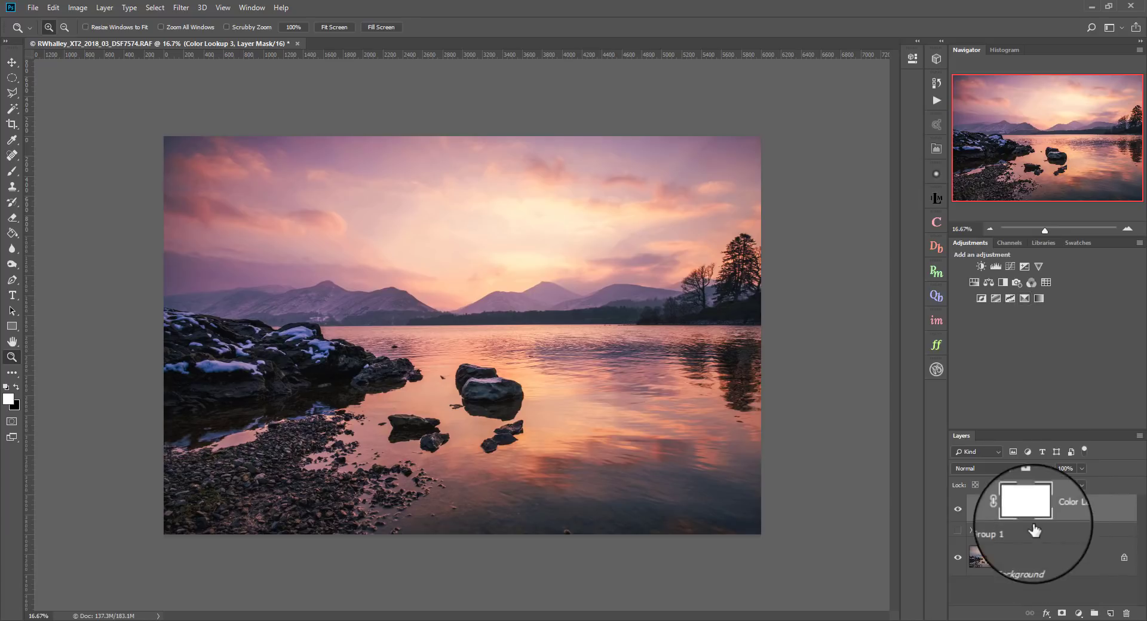
click(1126, 614)
click(509, 234)
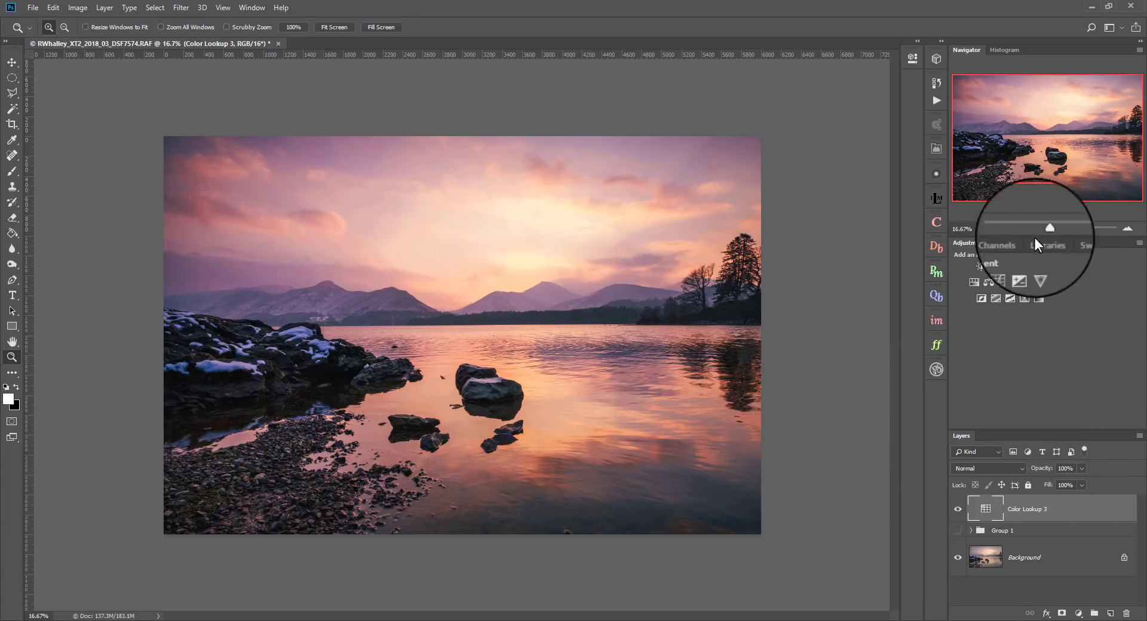
- Load the RGB channel's luminosity as a selection and add it as a mask to the Color Lookup 3 layer
click(997, 242)
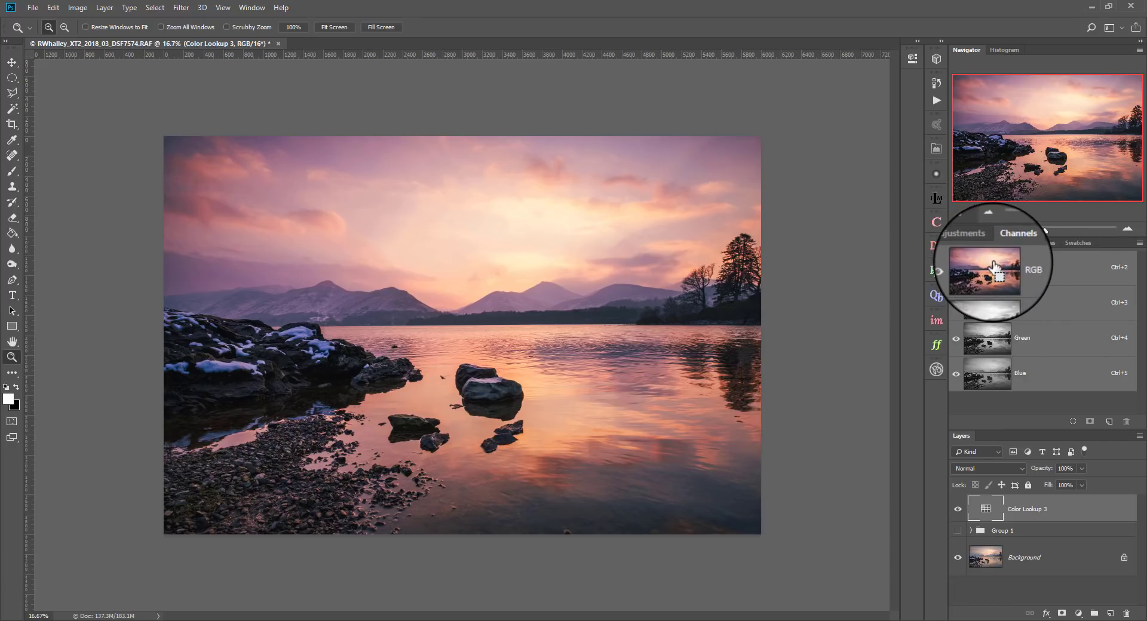
ctrl+click(991, 264)
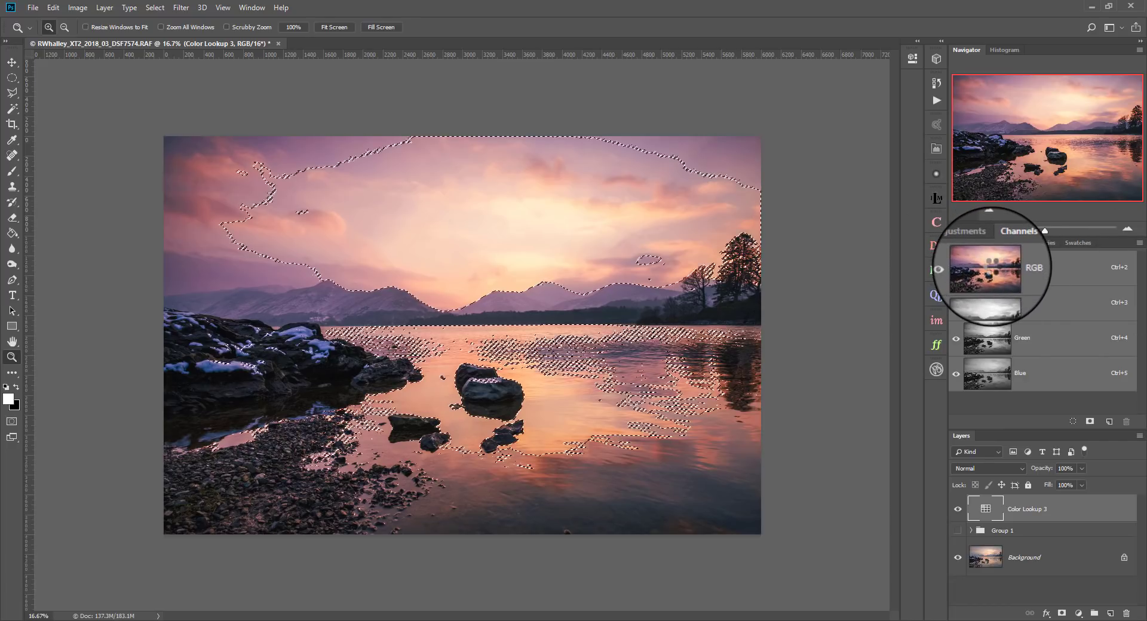
click(980, 245)
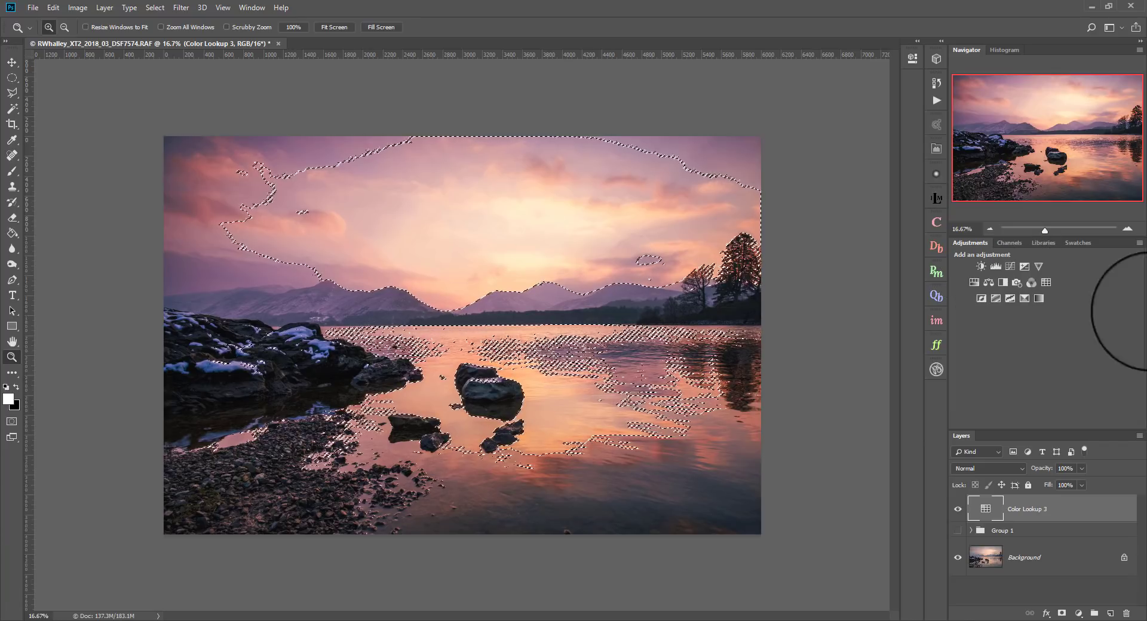
click(1062, 615)
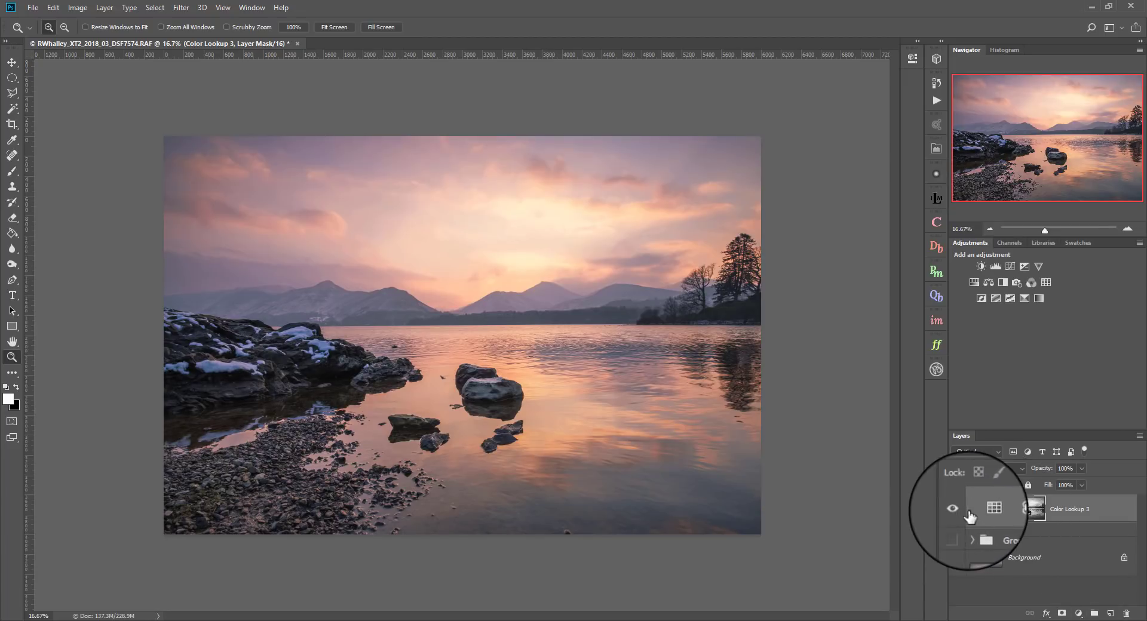
- Toggle the visibility of the masked Color Lookup 3 layer to compare the image with and without the grade
click(959, 511)
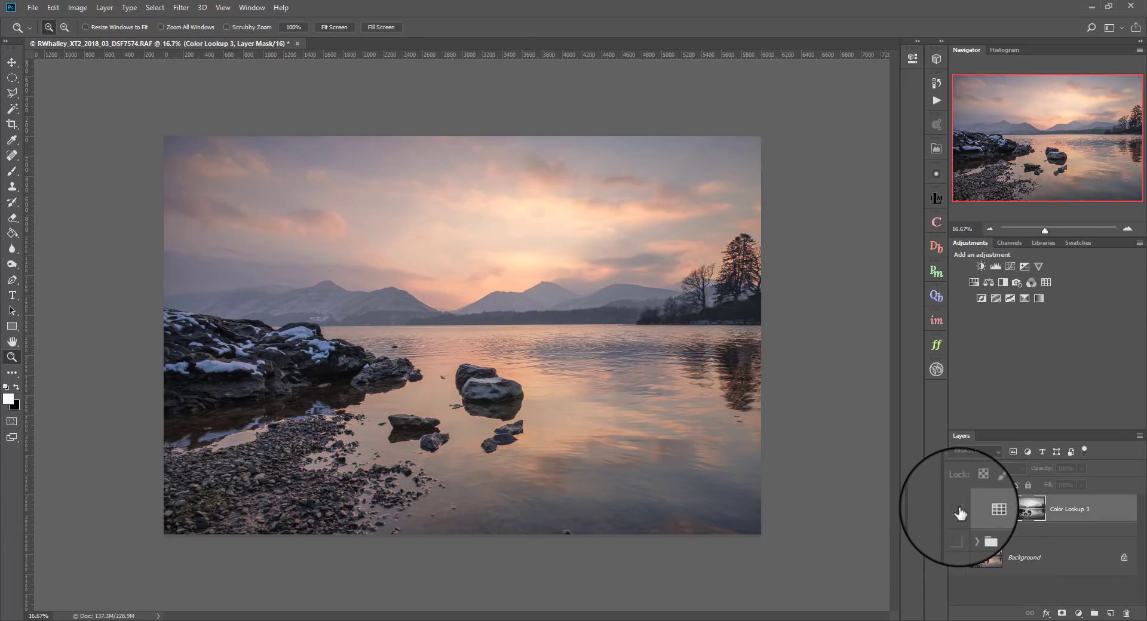
click(958, 511)
click(959, 510)
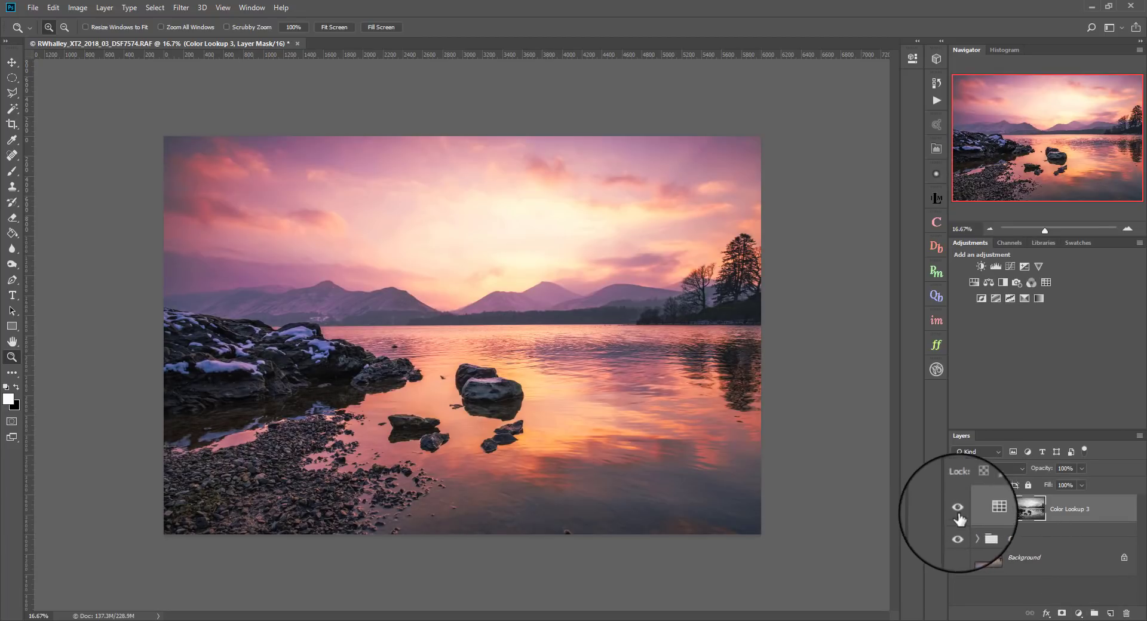
click(959, 514)
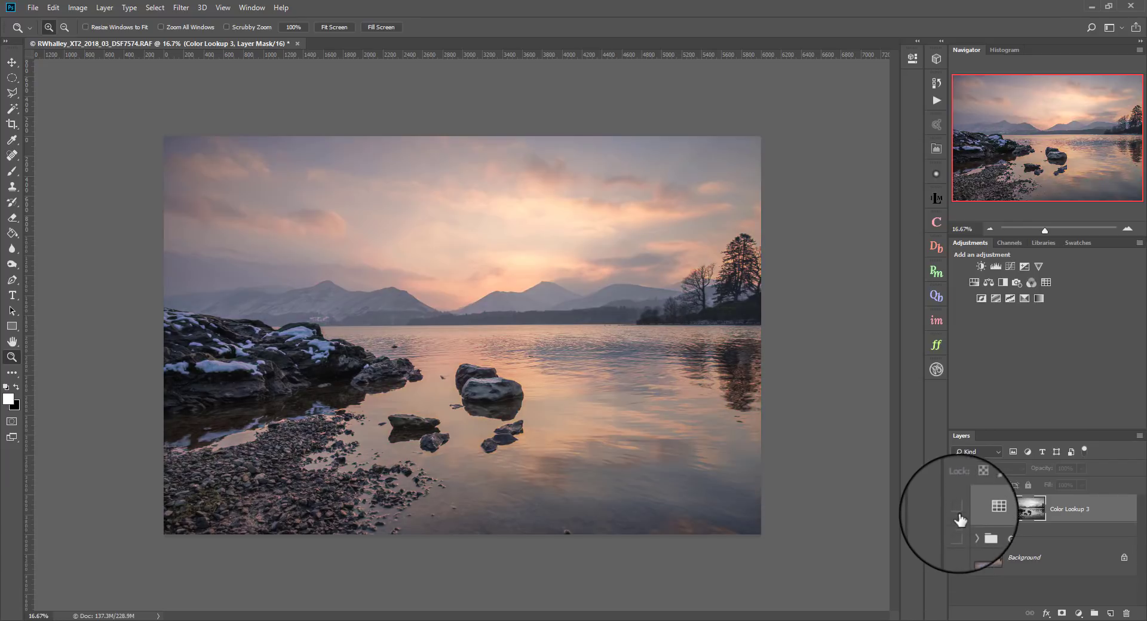
click(958, 514)
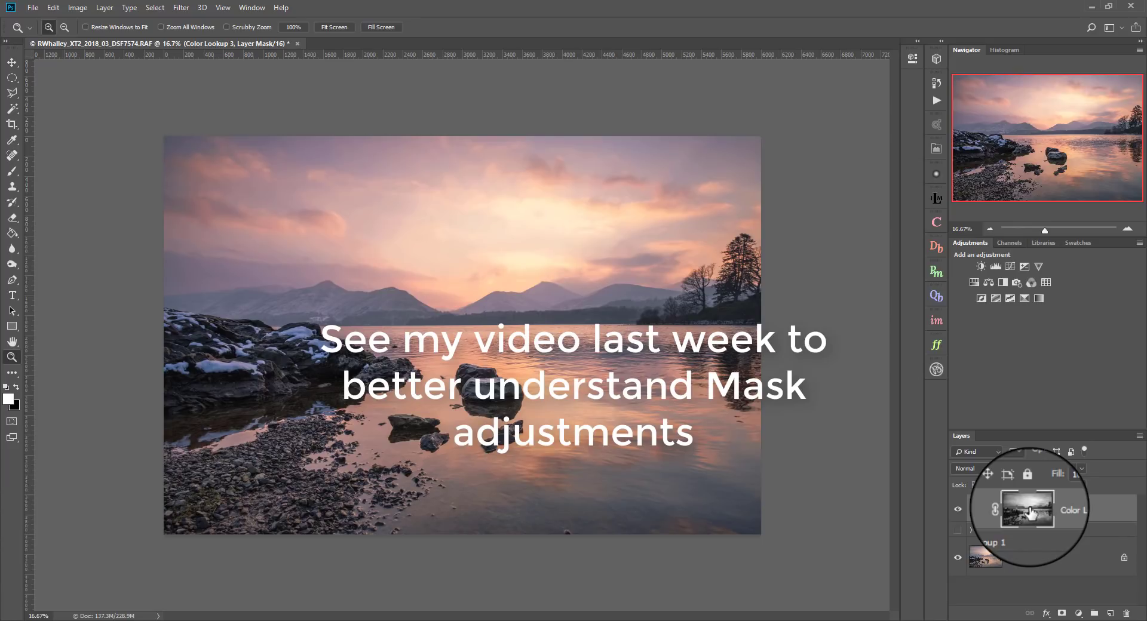
- Apply a Levels adjustment to the Color Lookup 3 mask with the white input level set to 200
click(78, 9)
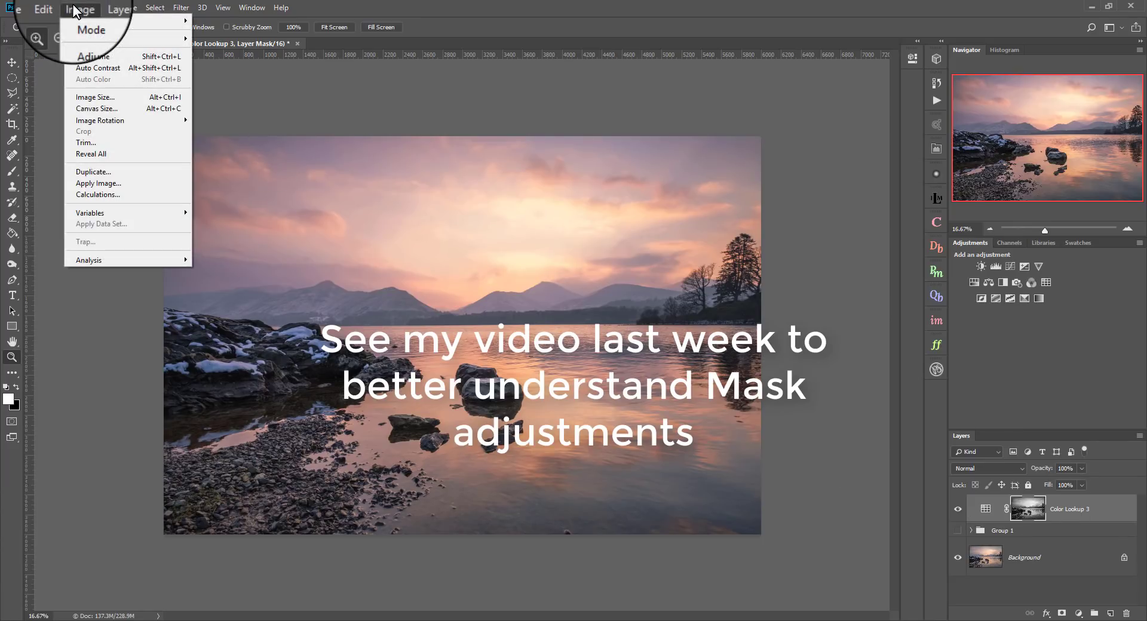
mouse_move(86, 37)
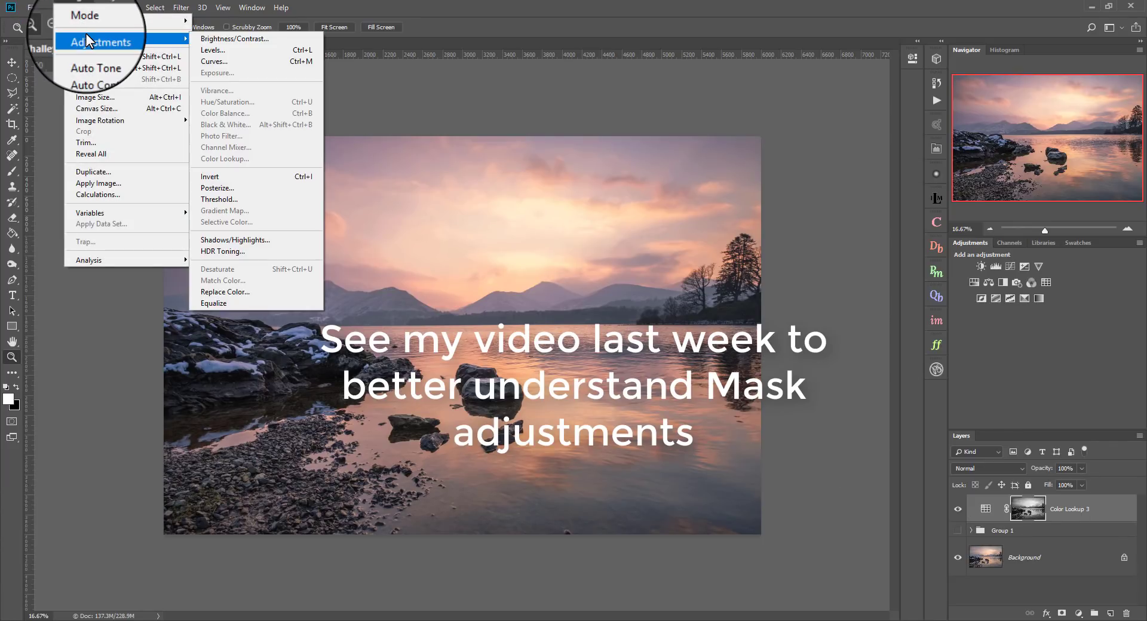
click(216, 49)
drag(827, 217, 820, 245)
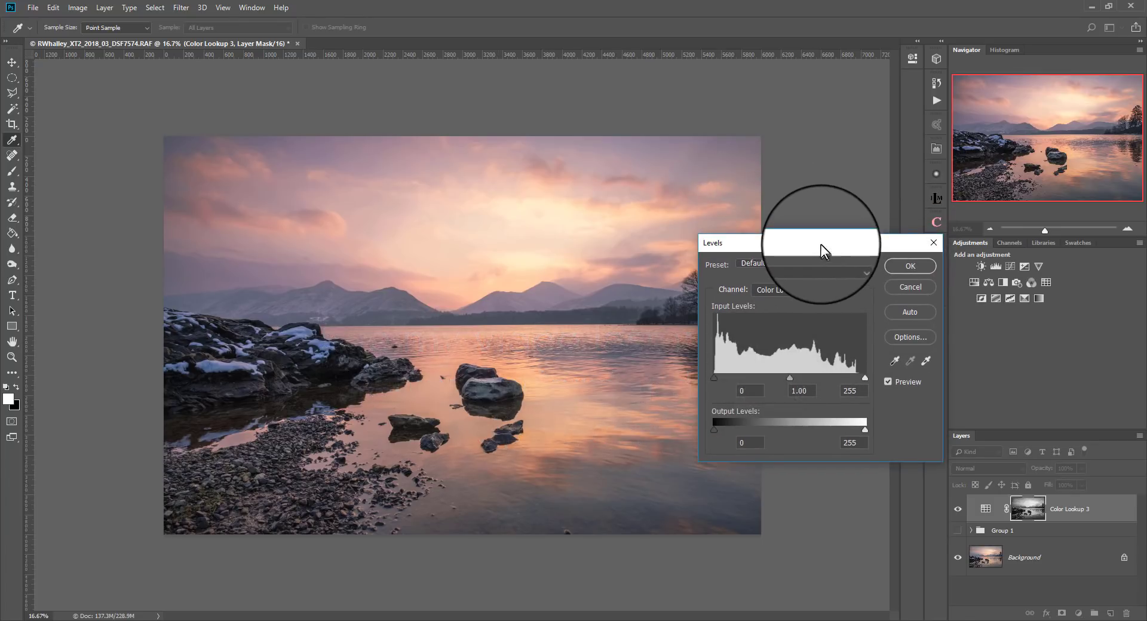
mouse_move(710, 379)
mouse_down()
mouse_move(767, 379)
mouse_move(699, 377)
mouse_up()
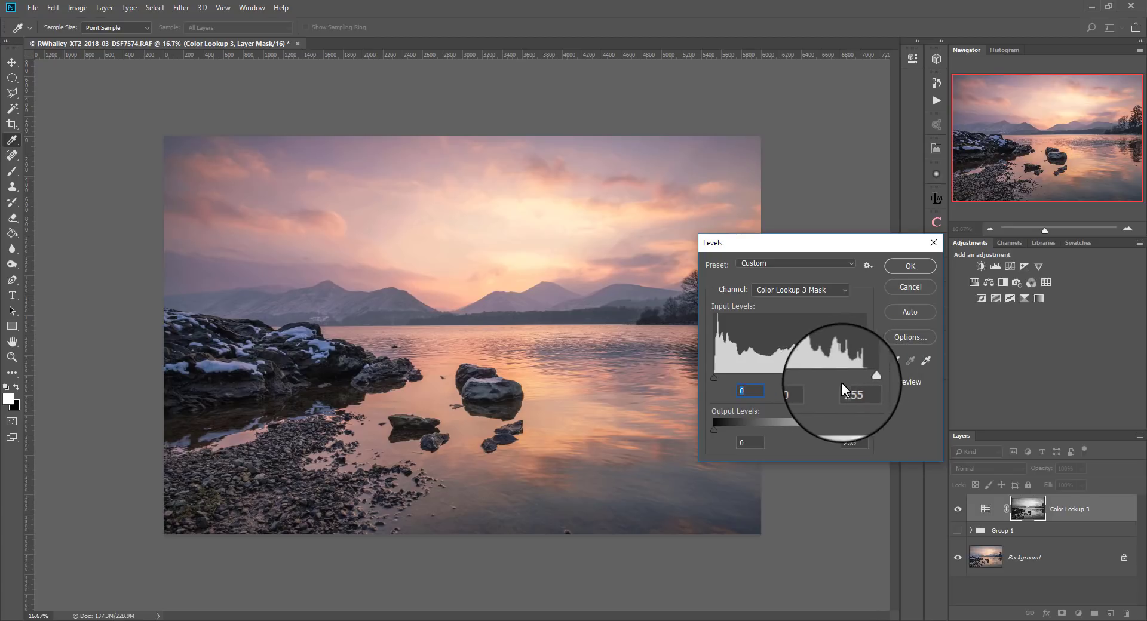
drag(881, 377, 755, 377)
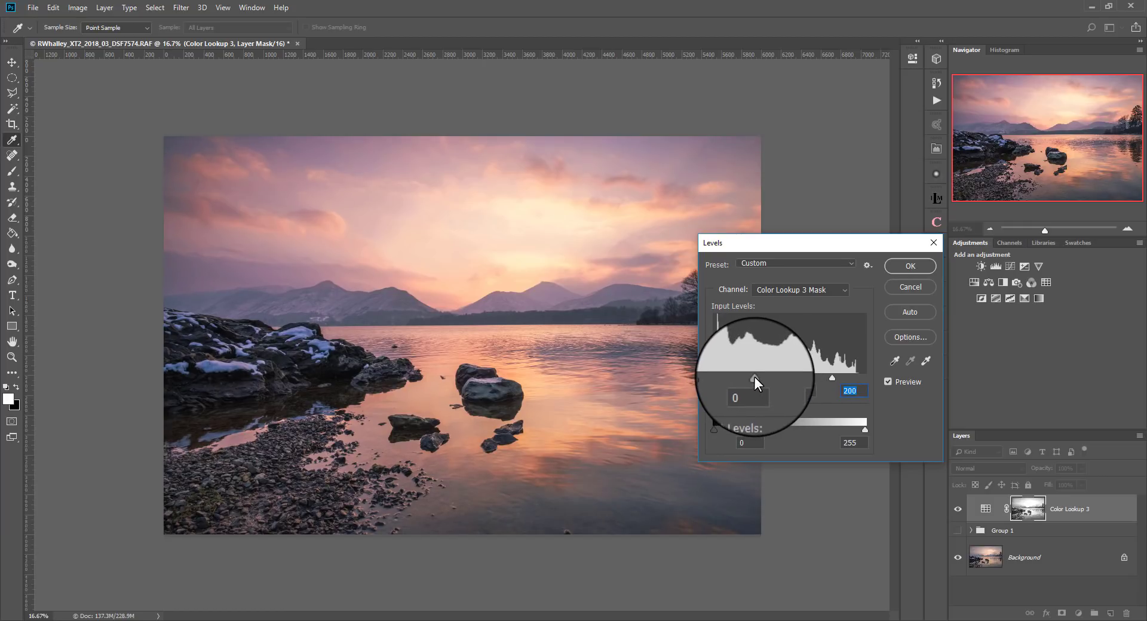
key(z)
click(902, 266)
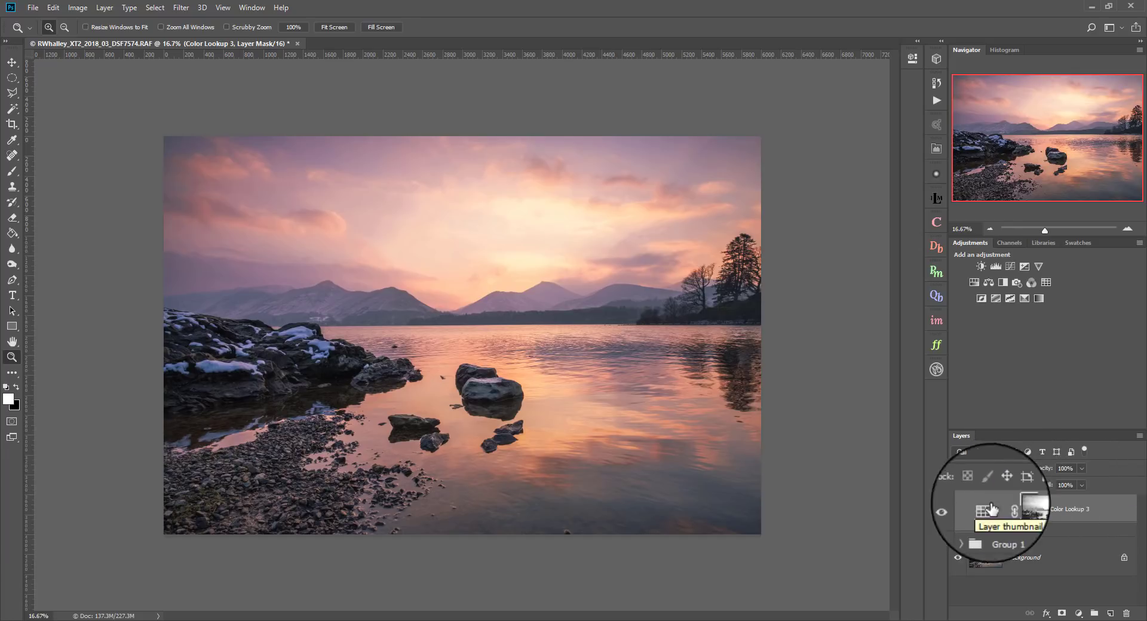
- Try the Soft Light blend mode with varied opacity on the Color Lookup 3 layer, and return it to Normal
click(984, 468)
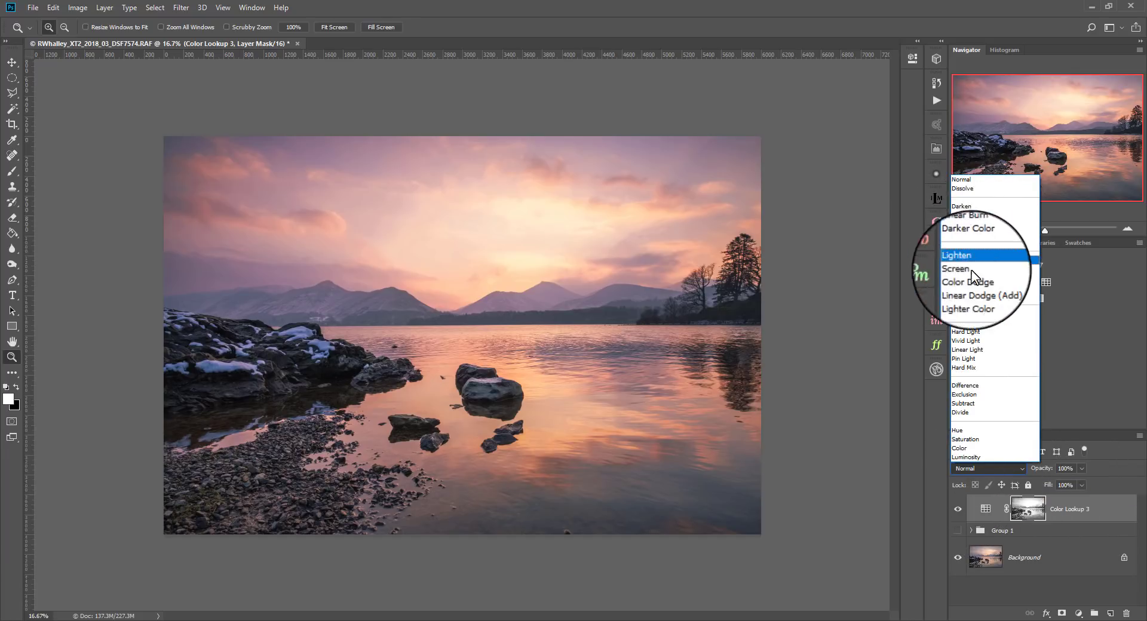
click(967, 323)
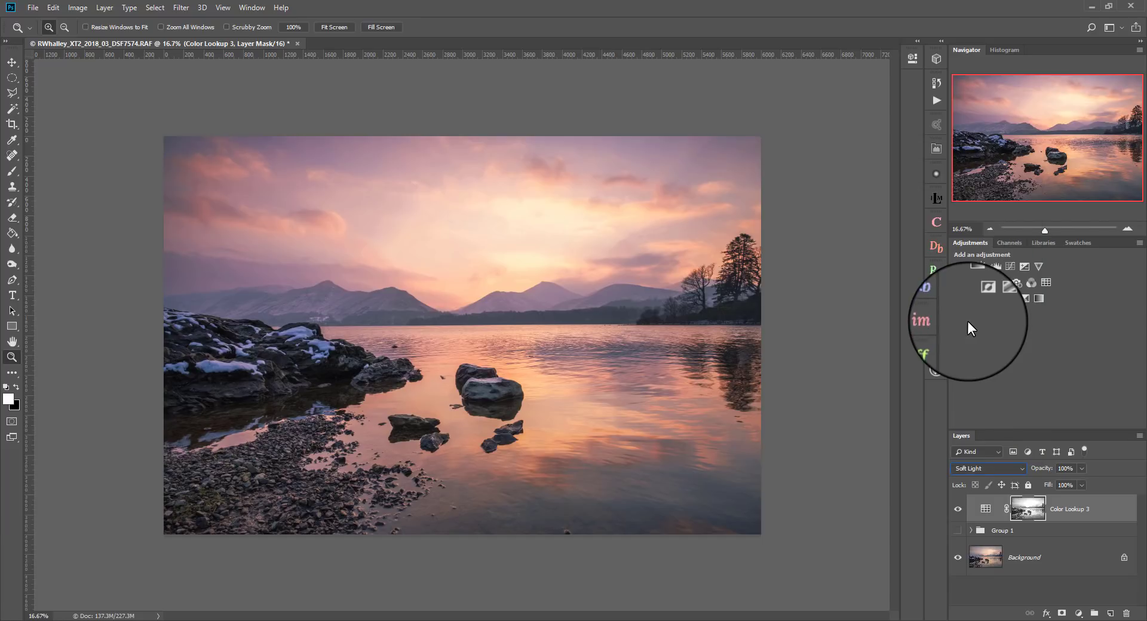
click(1081, 469)
drag(1081, 483, 1024, 487)
drag(1121, 487, 1125, 487)
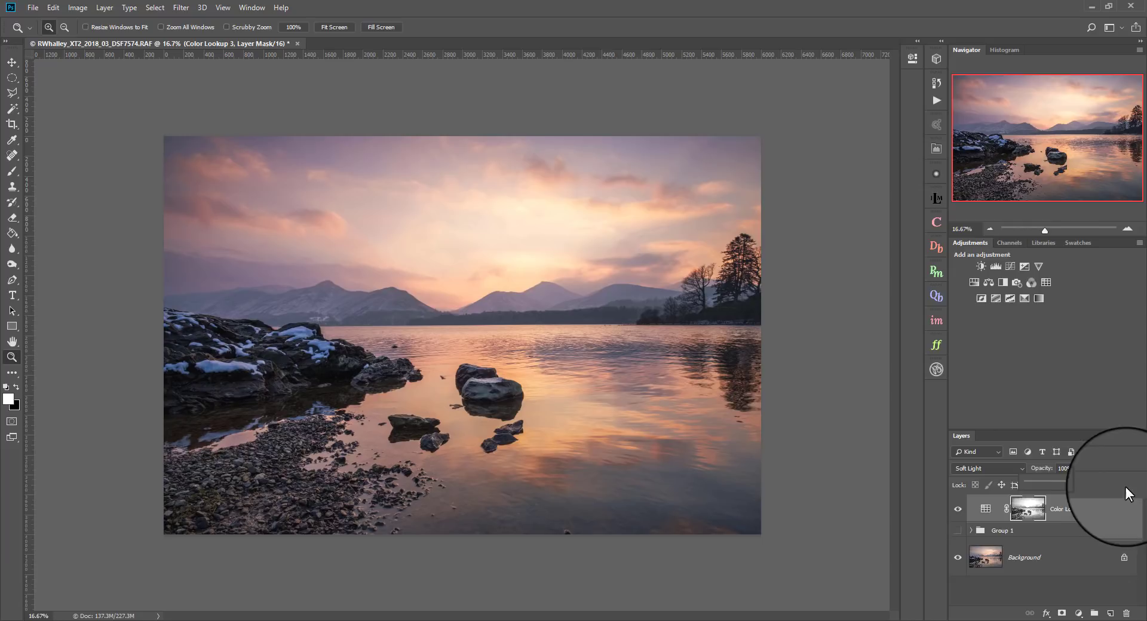
click(991, 468)
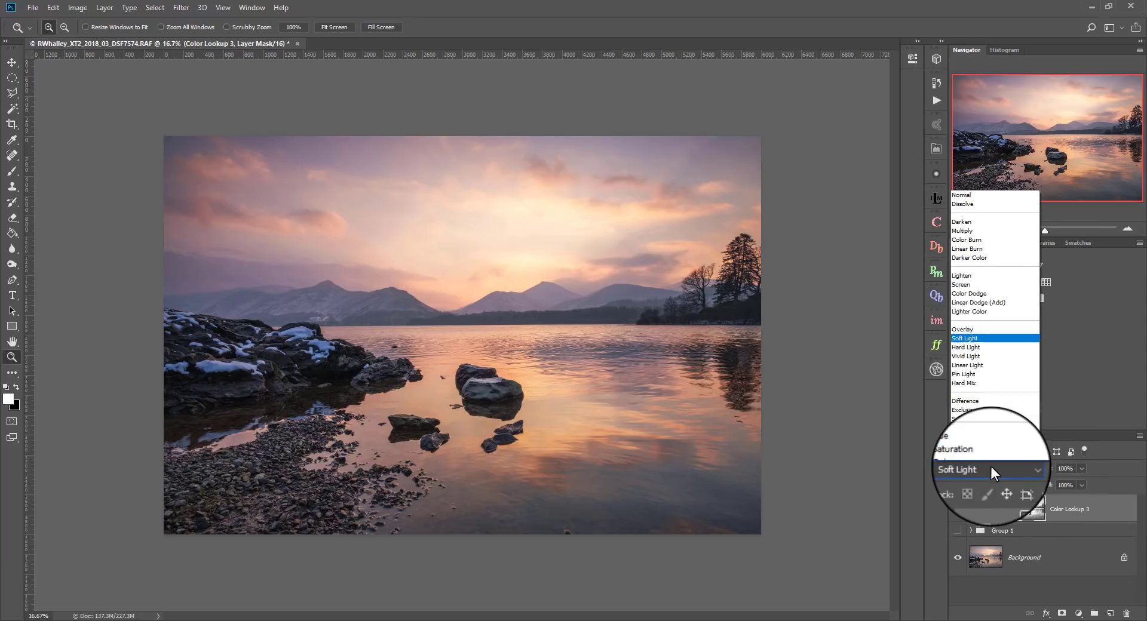
click(963, 179)
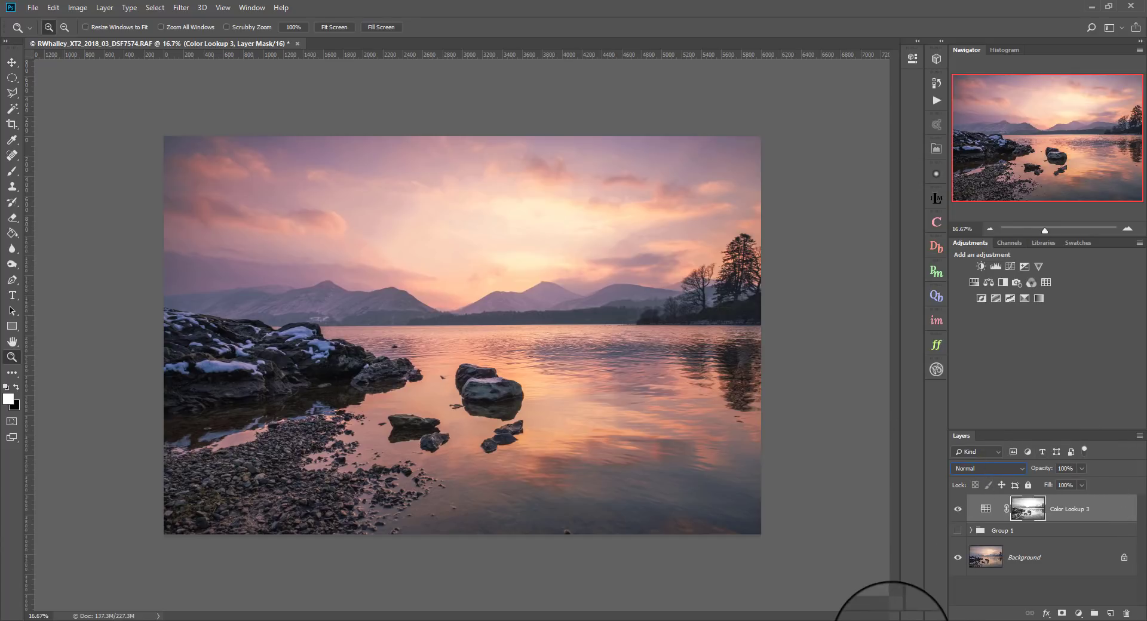
- Switch to Lightroom Classic and open the first photo, the snowy hills lake scene, in Develop as a single-image view
key(alt+Tab)
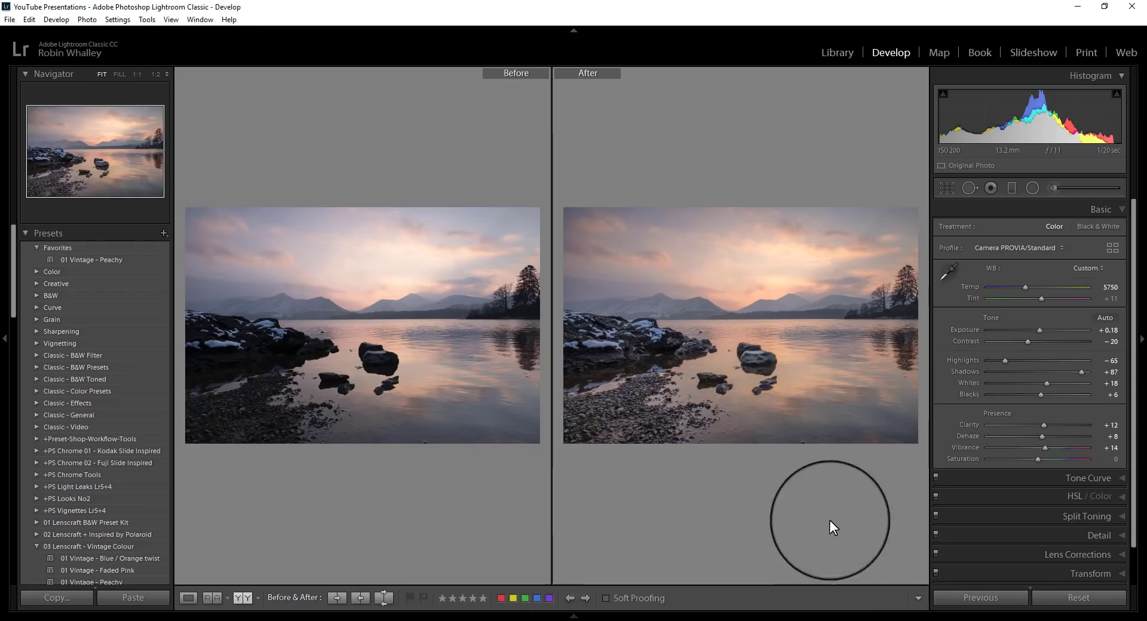
click(836, 53)
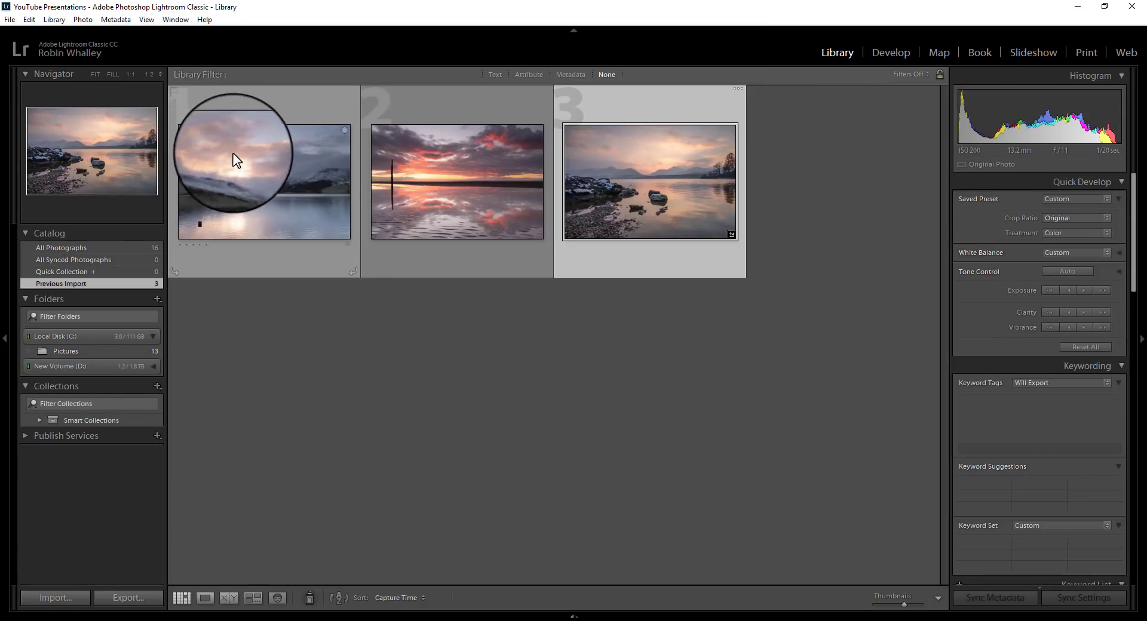
click(253, 170)
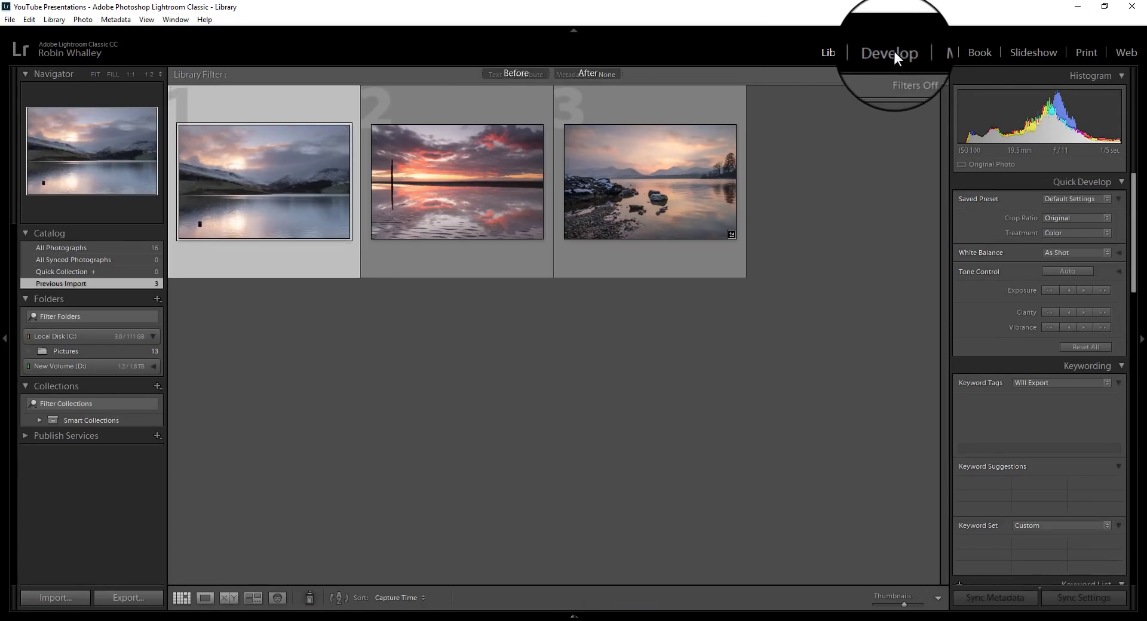
click(890, 52)
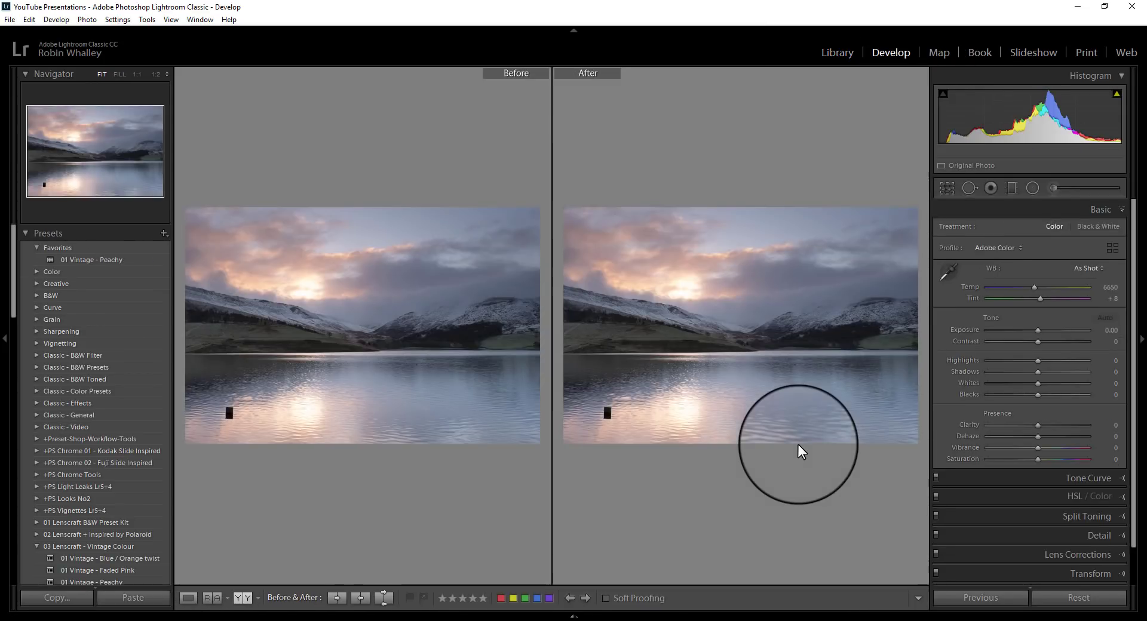
click(243, 598)
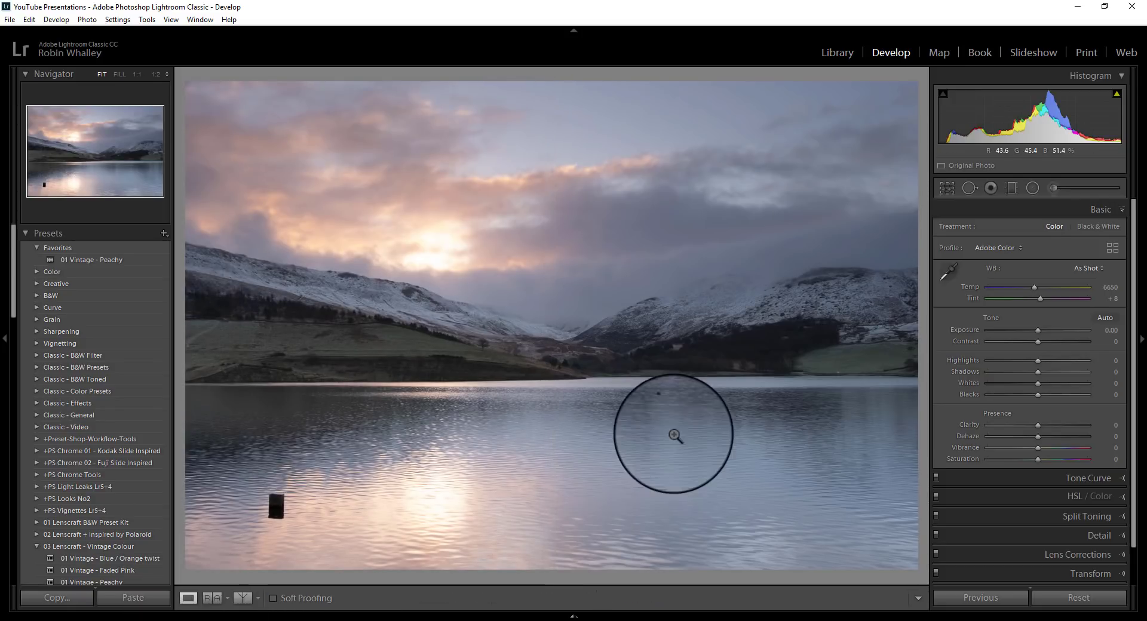
click(242, 598)
click(182, 596)
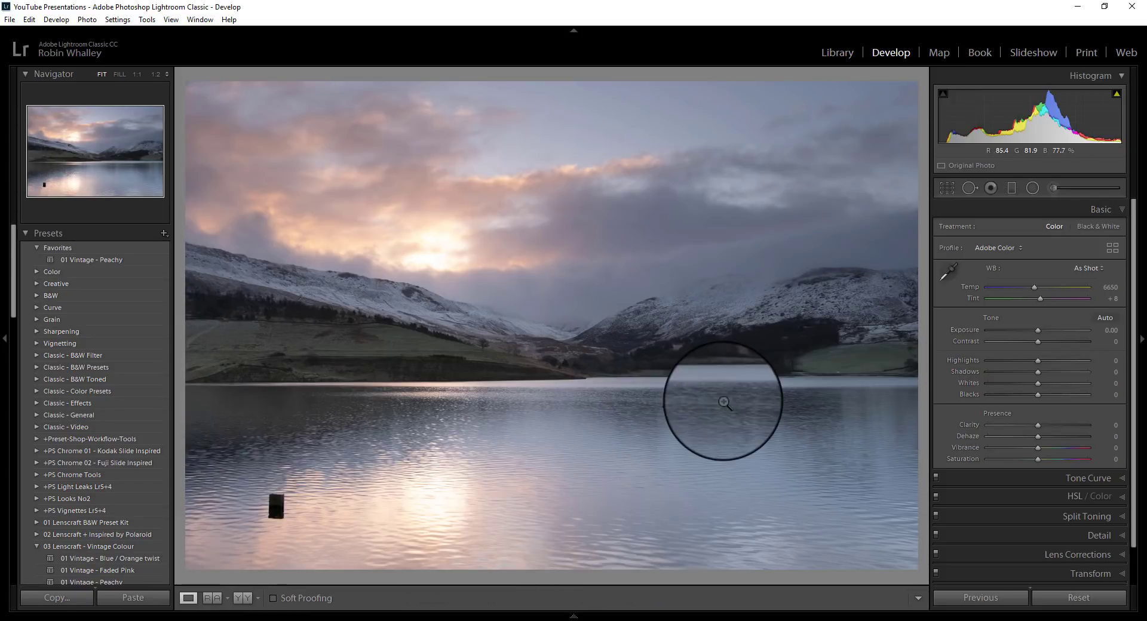
- Apply the Camera PROVIA/Standard profile to the photo from the Profile Browser
click(1114, 247)
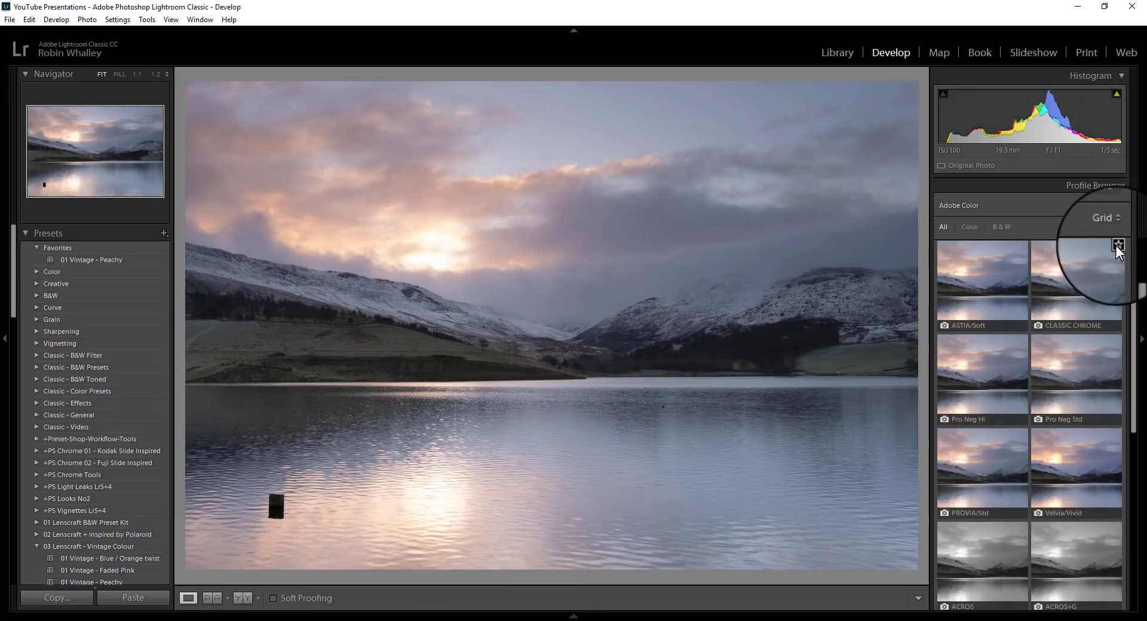
click(987, 478)
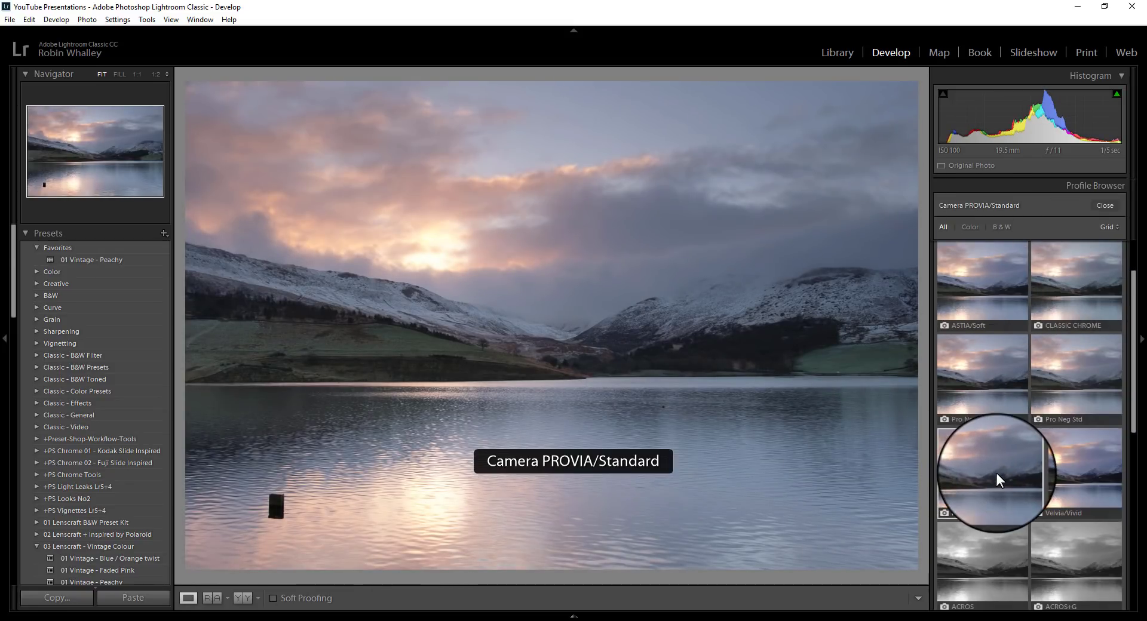
click(1103, 202)
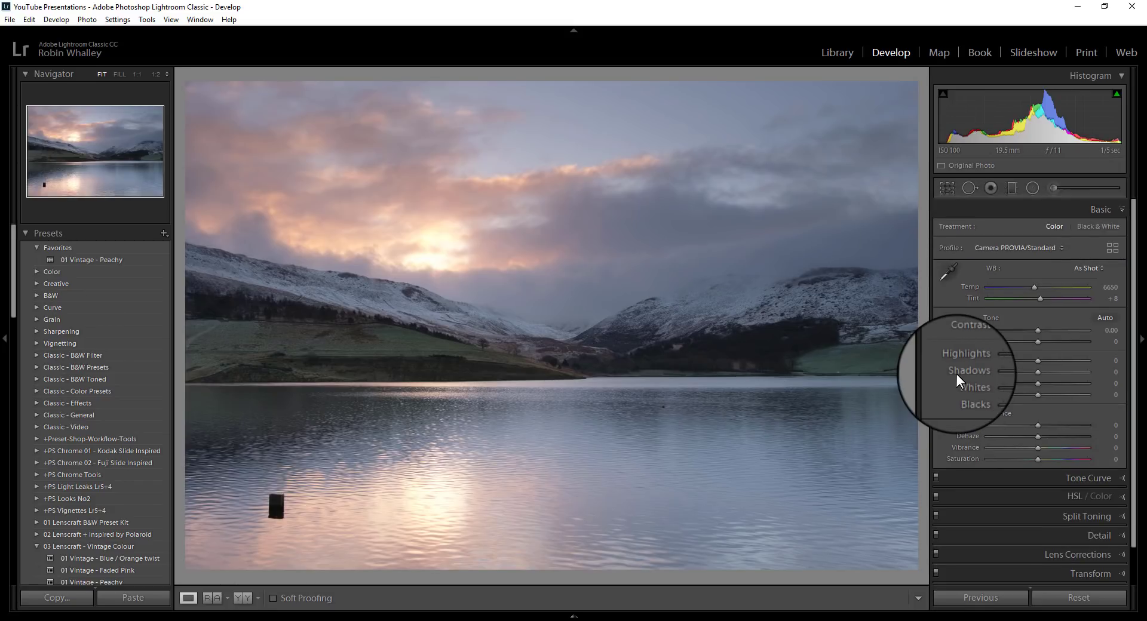
- Set Exposure to +0.24, Contrast to -19, Highlights to -56 and Whites to +11, and raise Clarity and Vibrance
drag(1037, 342, 1046, 383)
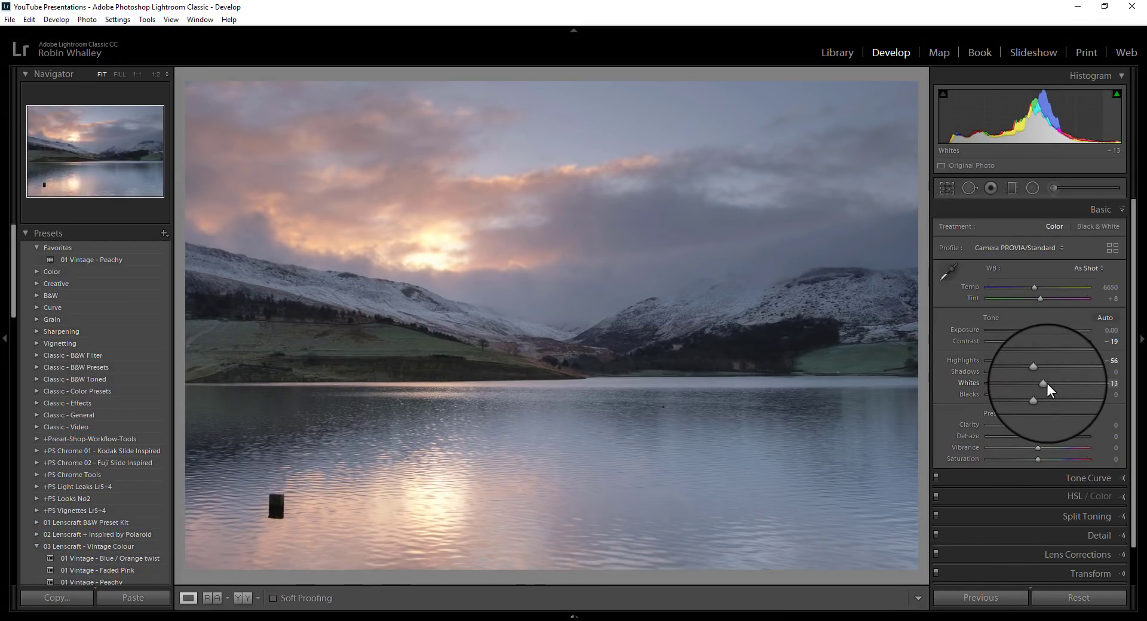
drag(1047, 328, 1038, 334)
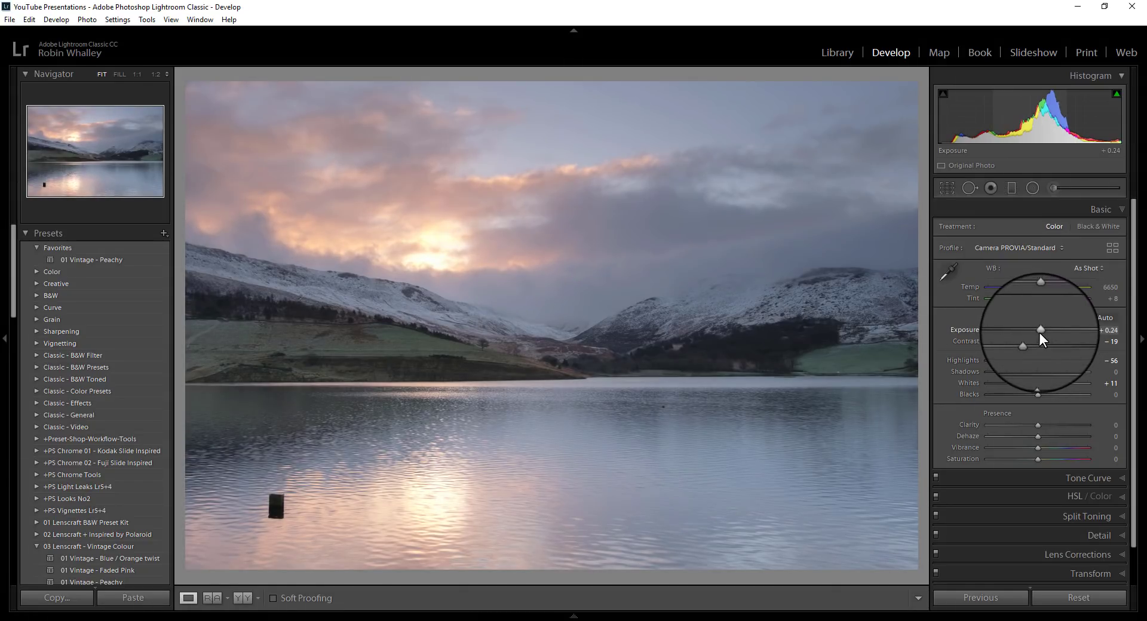
drag(1042, 425, 1054, 446)
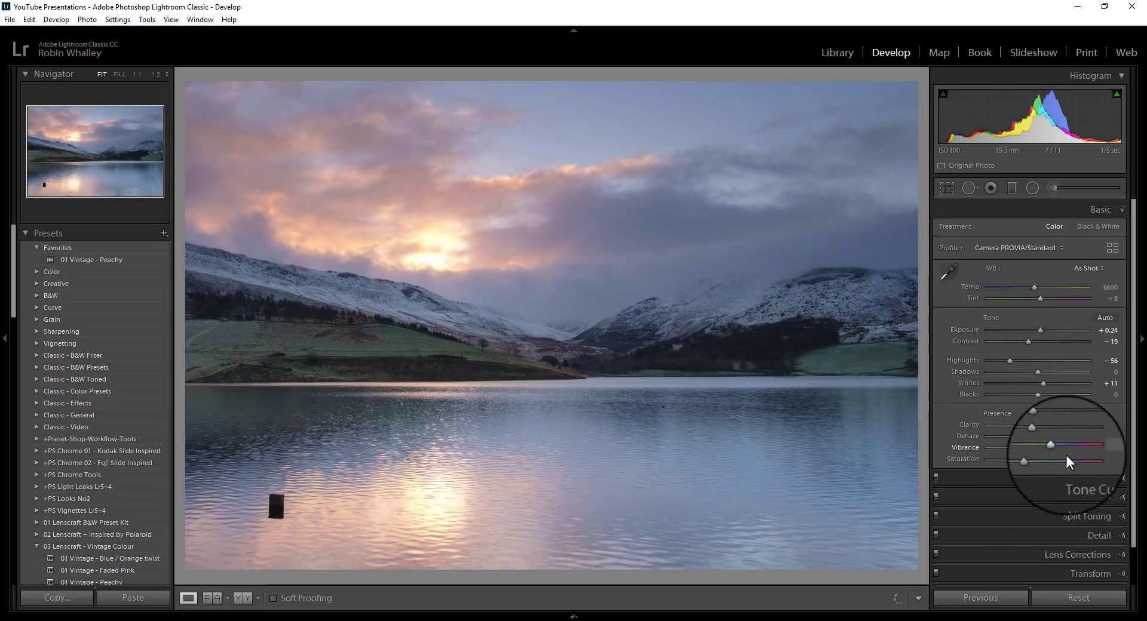
- Add a dark post-crop vignette with a lowered midpoint and Feather at 92
scroll(1066, 455, down, 2)
click(1099, 553)
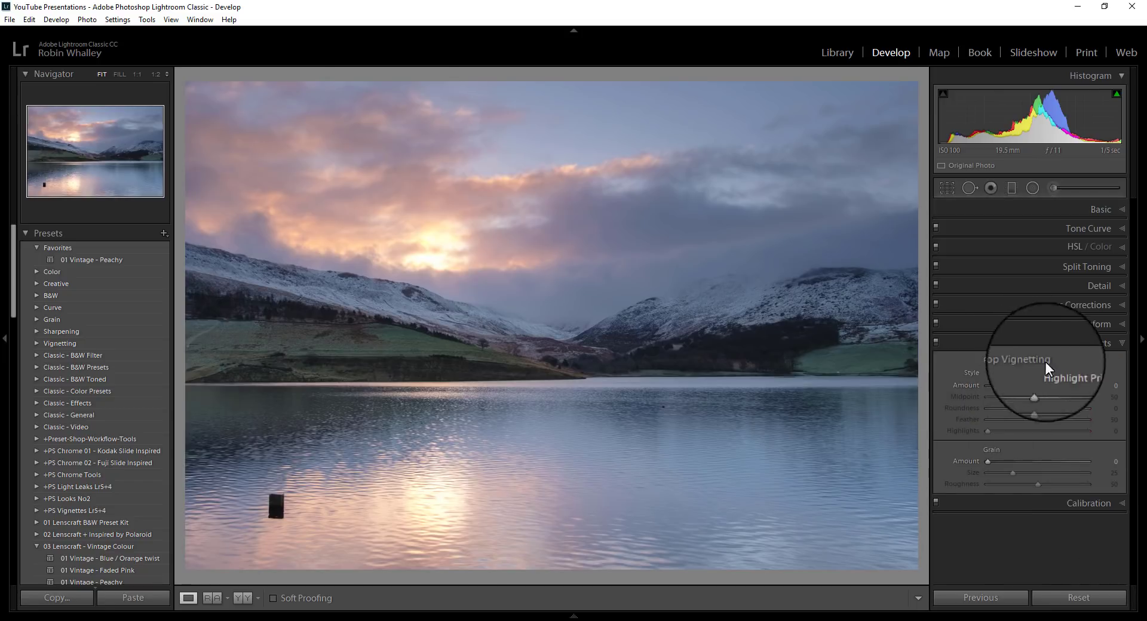
drag(1037, 385, 1078, 424)
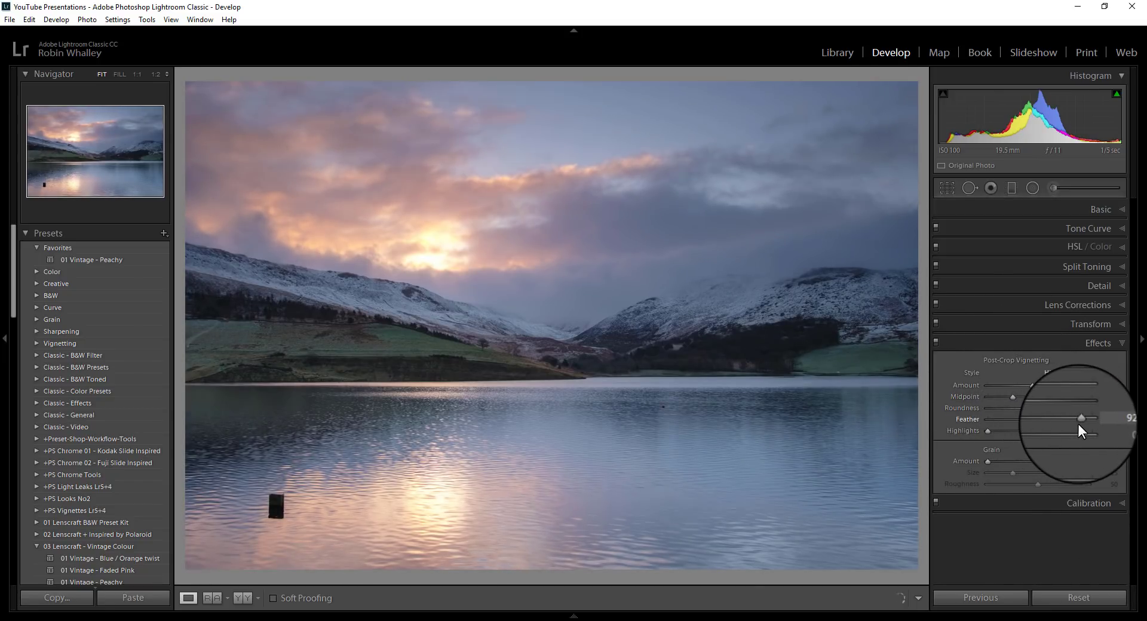
- Set the Calibration saturation to +30 for Red Primary, +17 for Green Primary and +19 for Blue Primary
click(1085, 504)
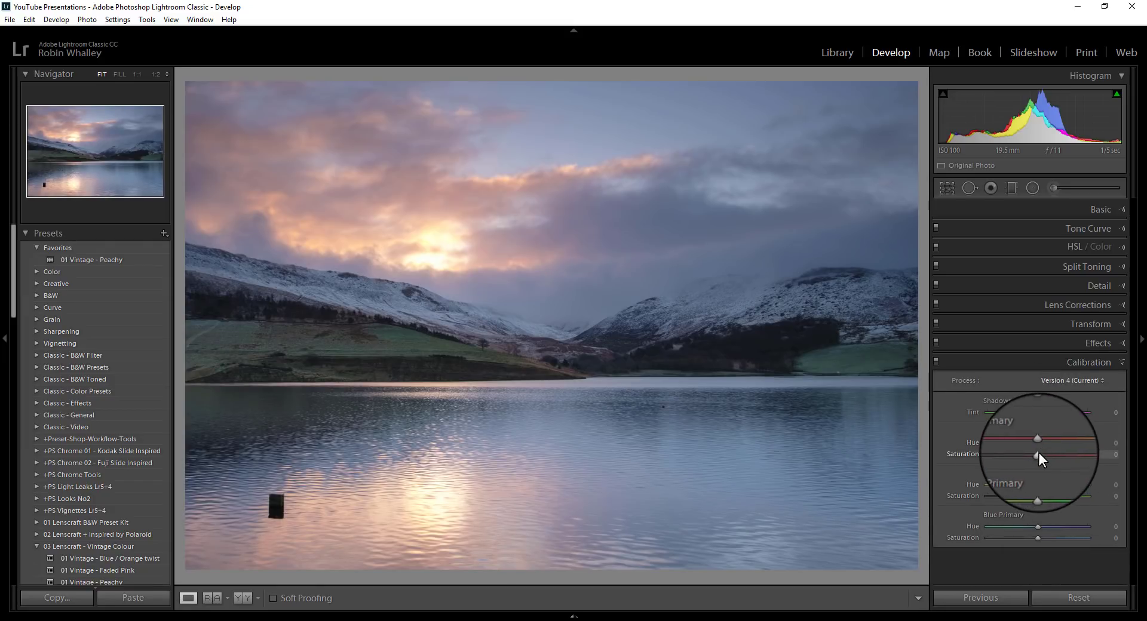
drag(1054, 457, 1055, 457)
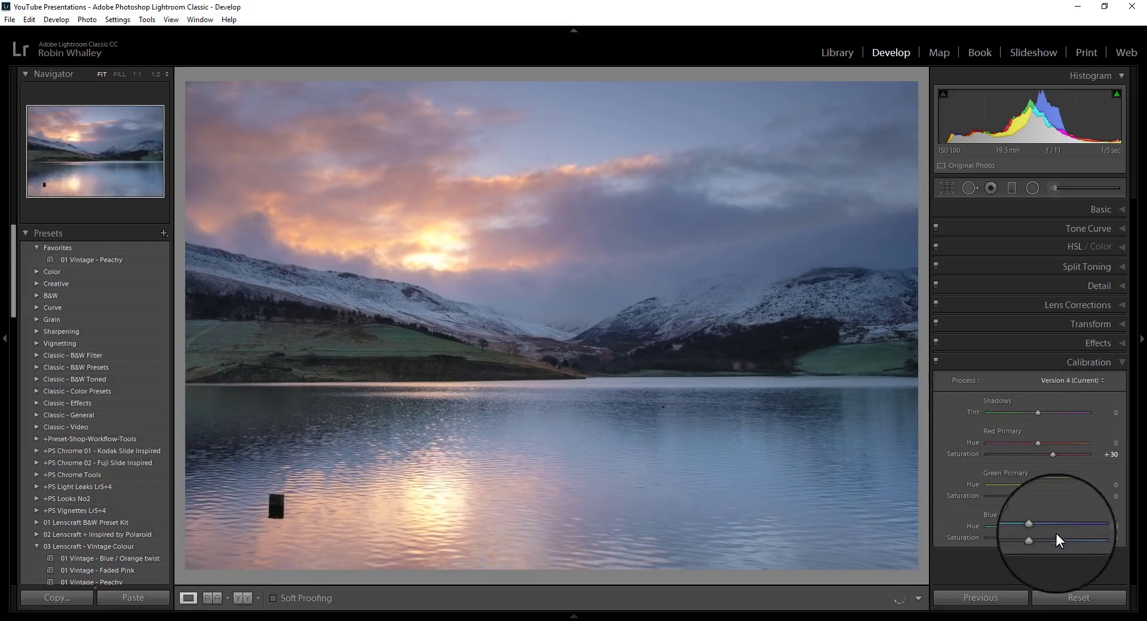
drag(1037, 499, 1048, 501)
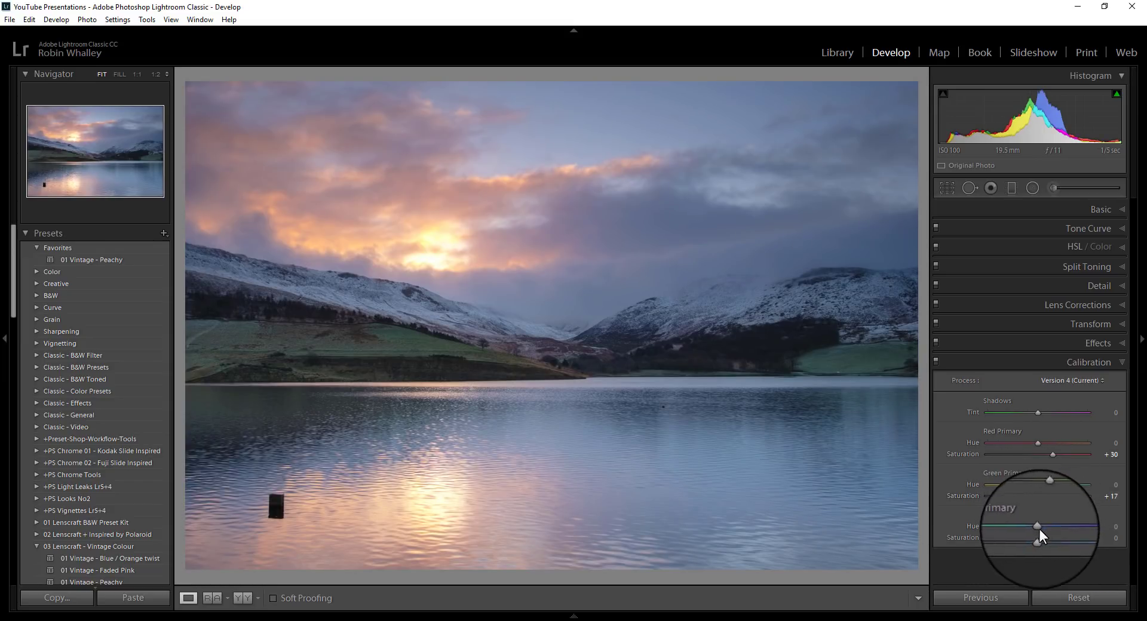
drag(1041, 539, 1052, 539)
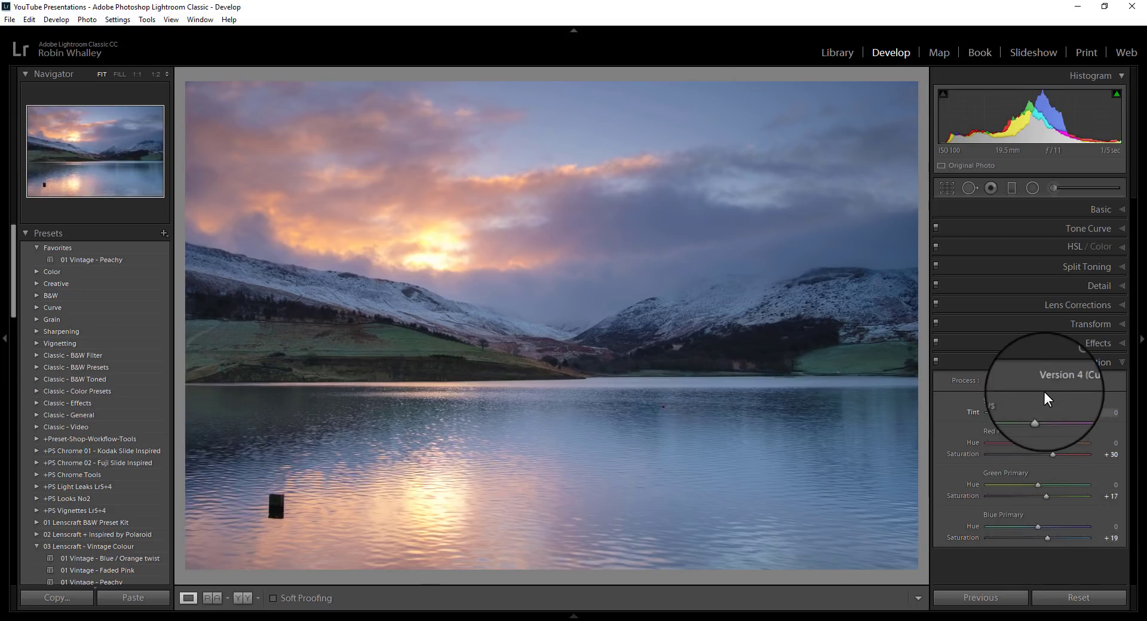
- Warm the photo's white balance to a Temp of 7357 and reduce Vibrance to +18
click(1084, 210)
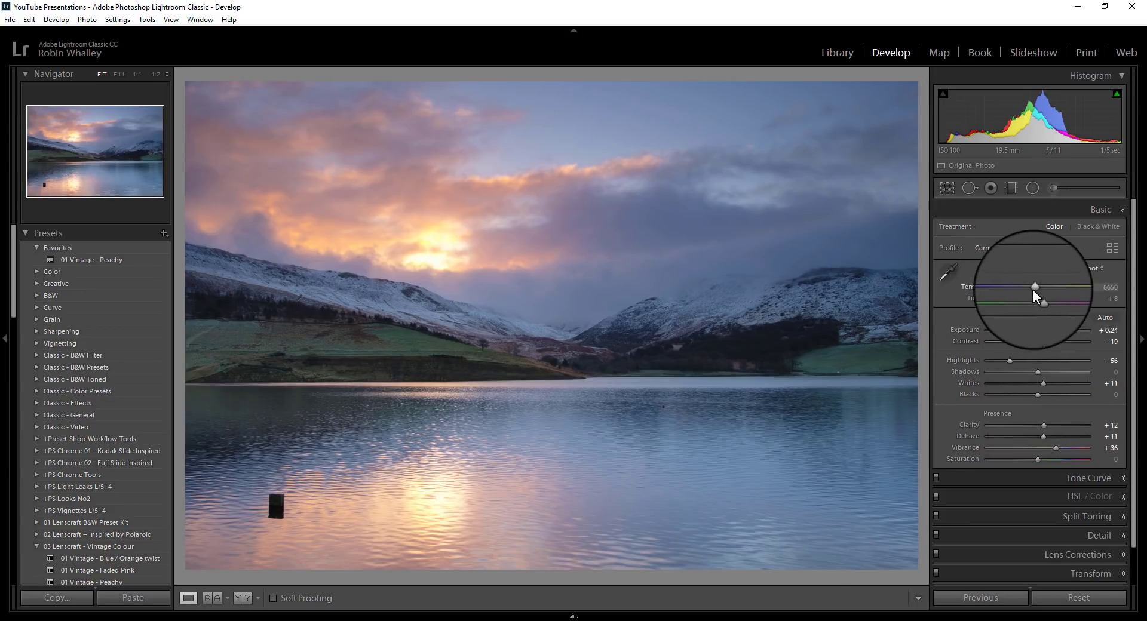
drag(1034, 284, 1041, 288)
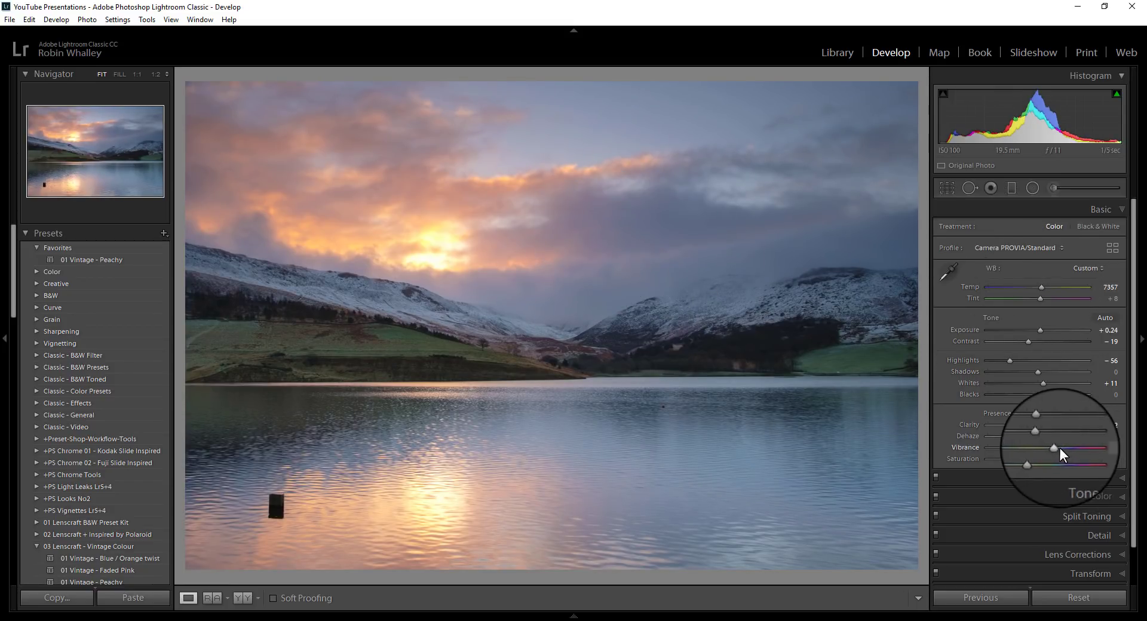
drag(1060, 448, 1049, 446)
- Send the adjusted lake photo to Adobe Photoshop CC 2018 for editing
right_click(482, 236)
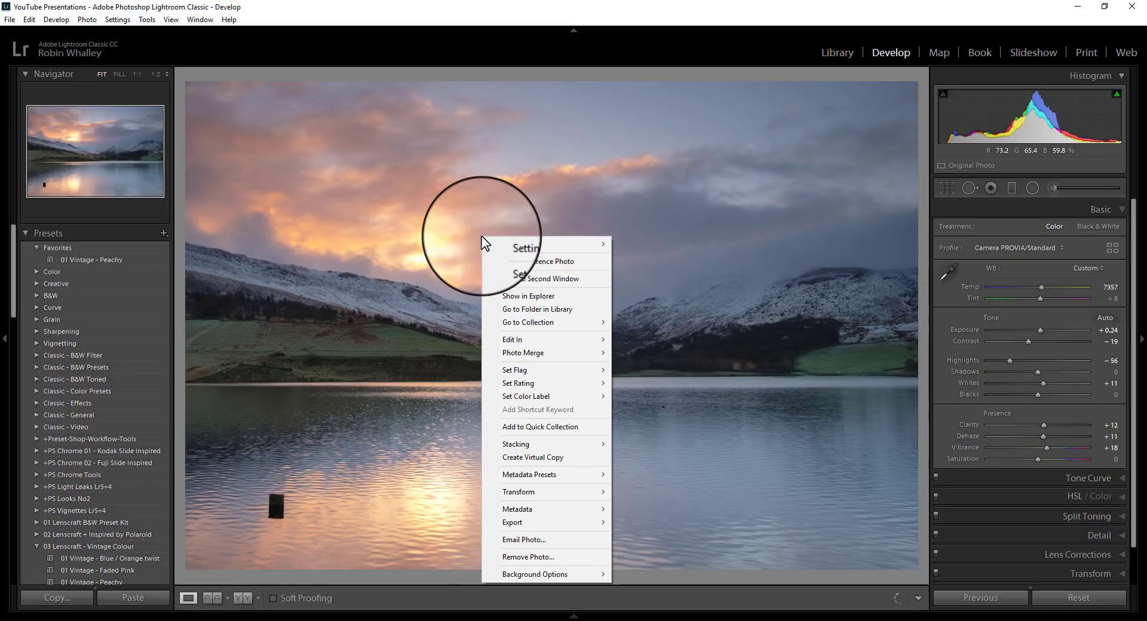
mouse_move(526, 339)
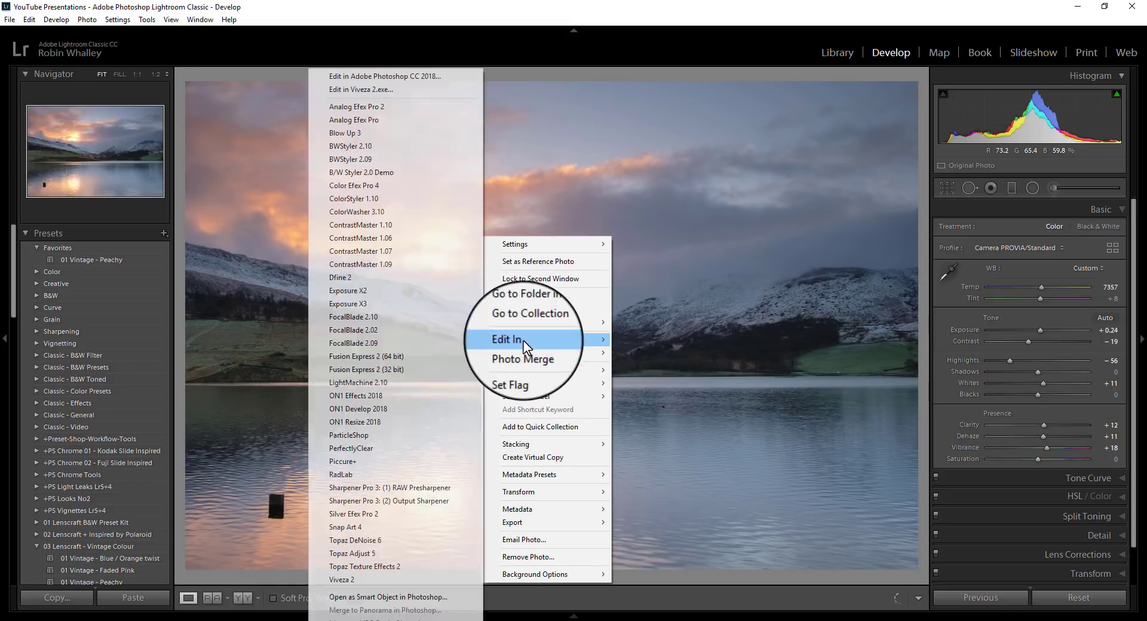
click(379, 77)
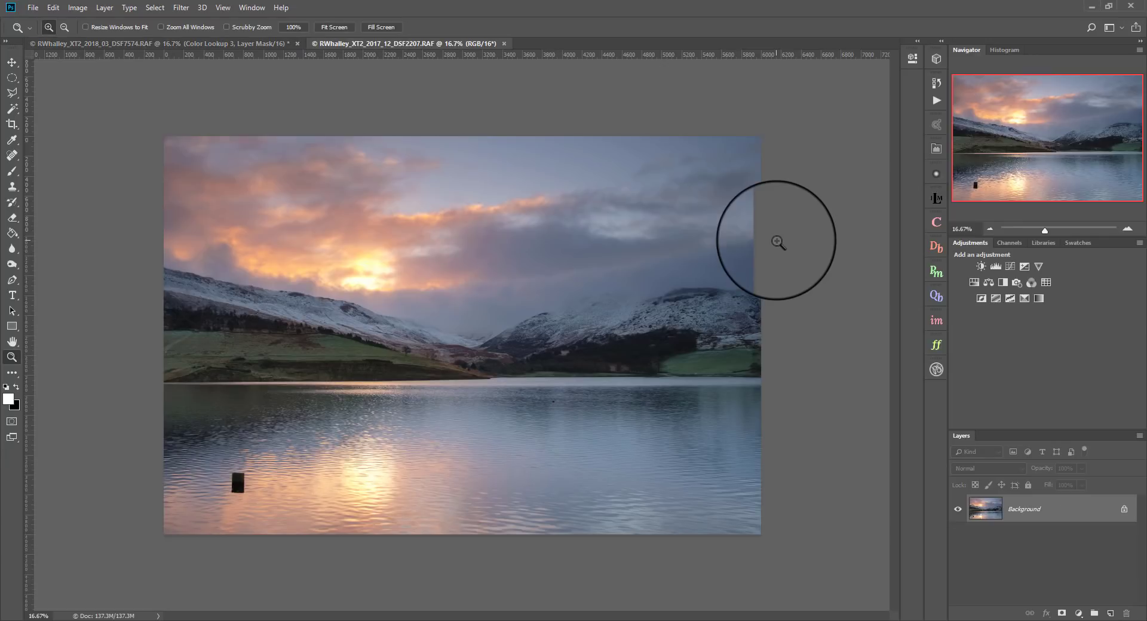
- Add a Color Lookup adjustment layer above the Background and load Demo2.CUBE from the LUTS Demo folder as its 3D LUT
click(1046, 281)
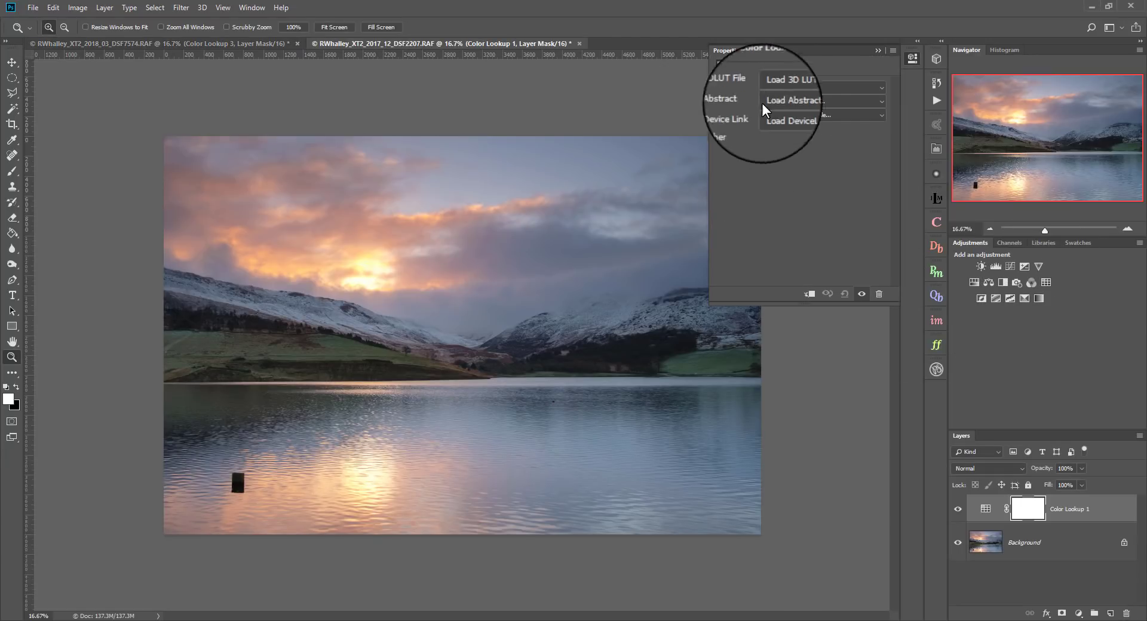
click(782, 87)
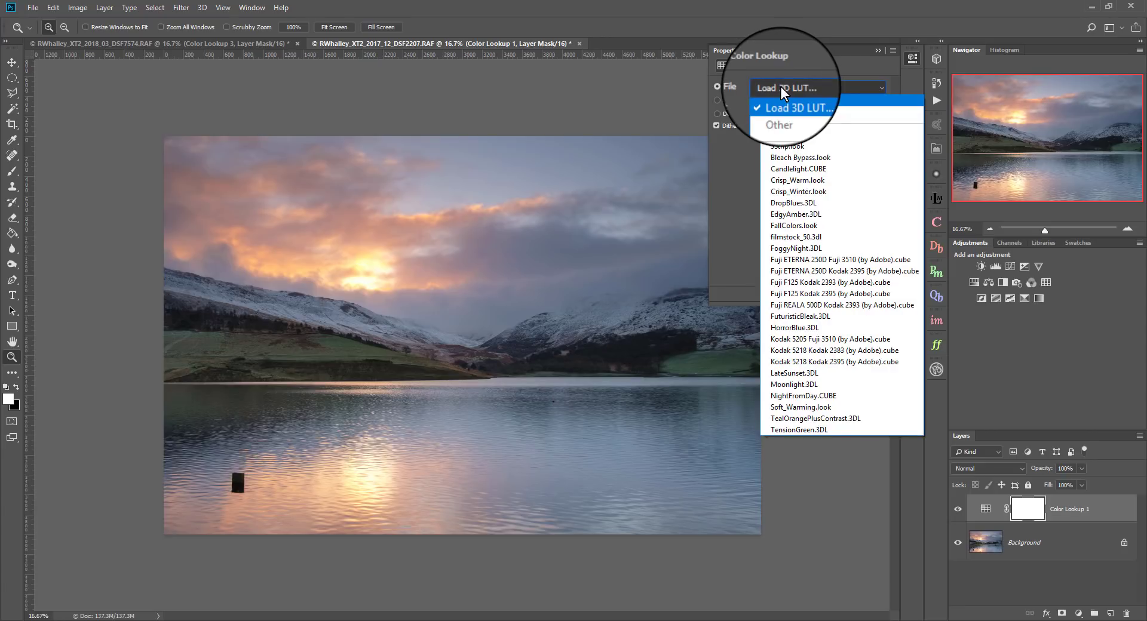
click(781, 87)
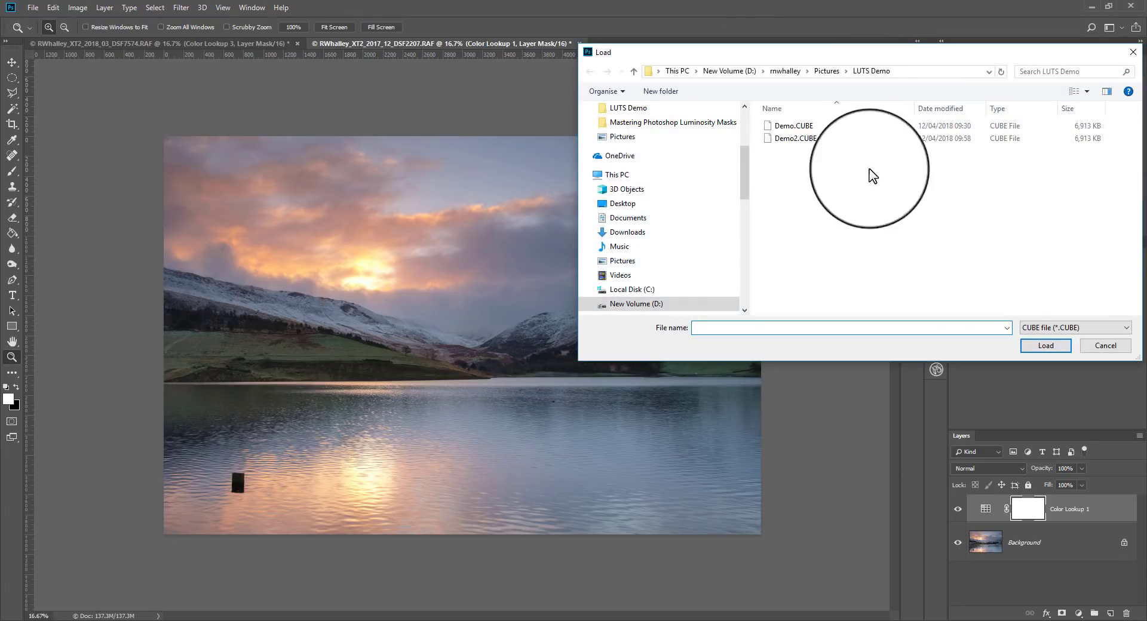
click(790, 138)
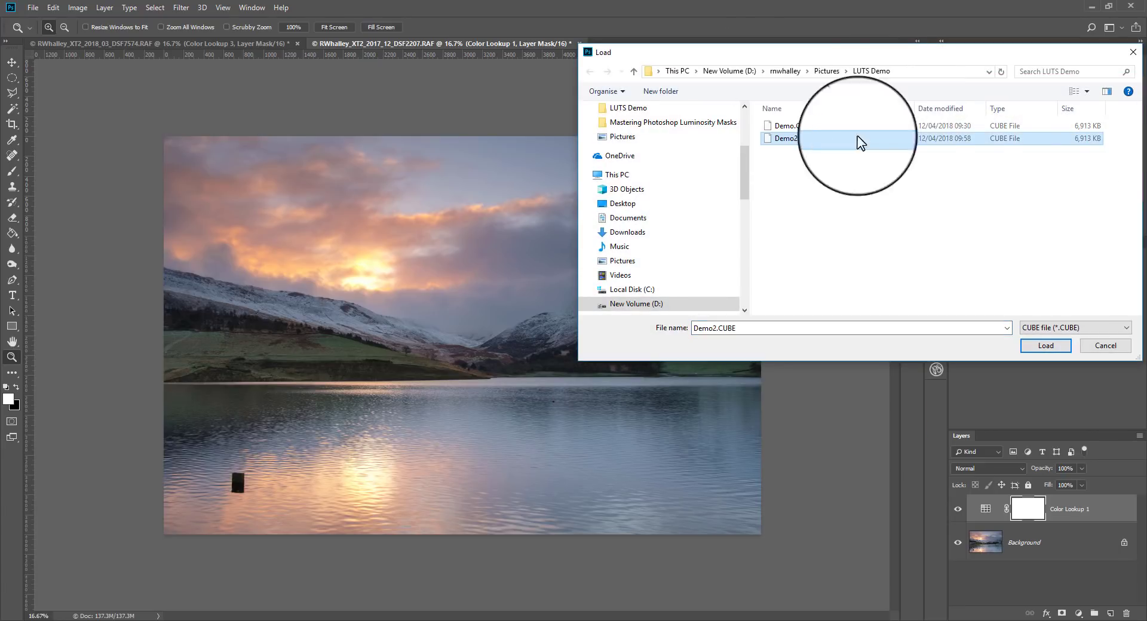
click(1044, 345)
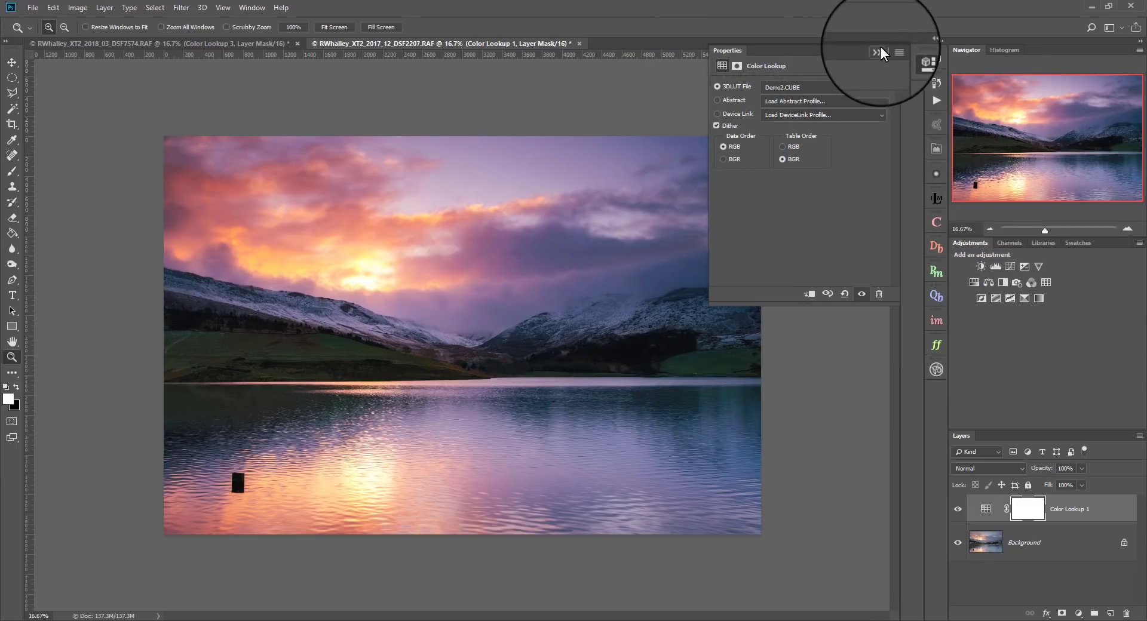
click(878, 50)
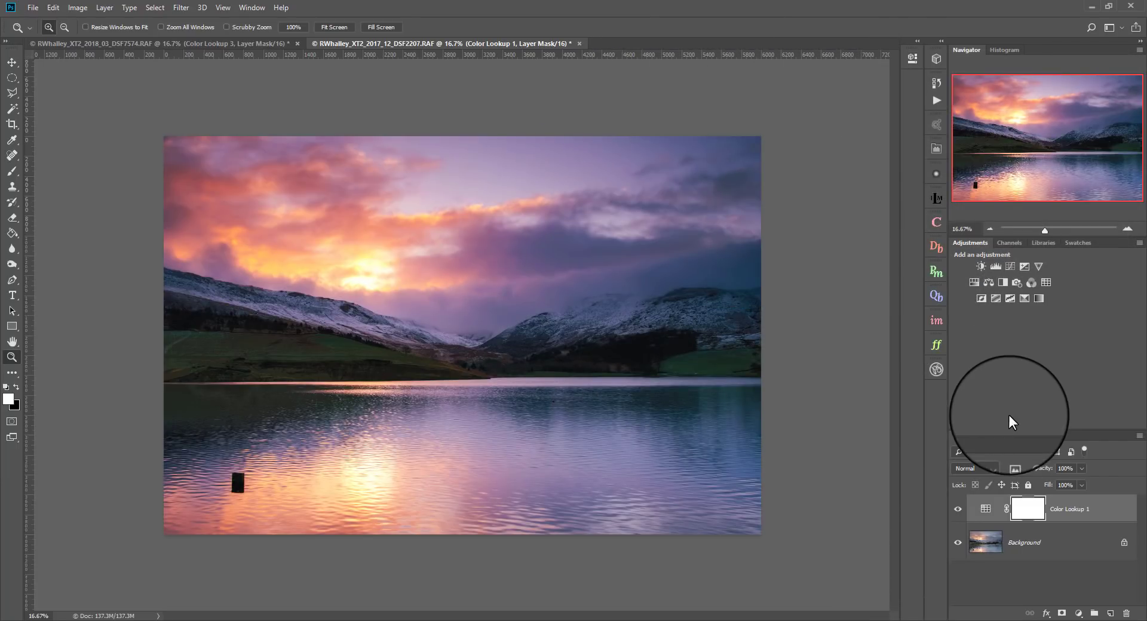
- Blend the Color Lookup layer out of the shadows with Blend If, splitting This Layer's black point to 14 / 65, and split its white point slightly
double_click(1109, 515)
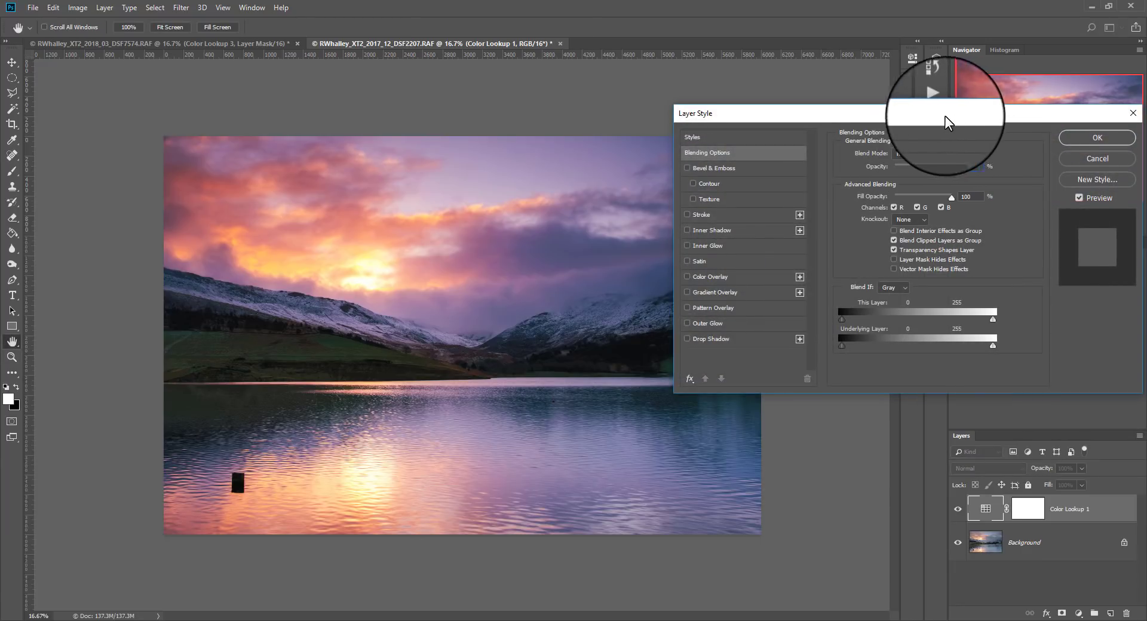
drag(812, 318, 851, 327)
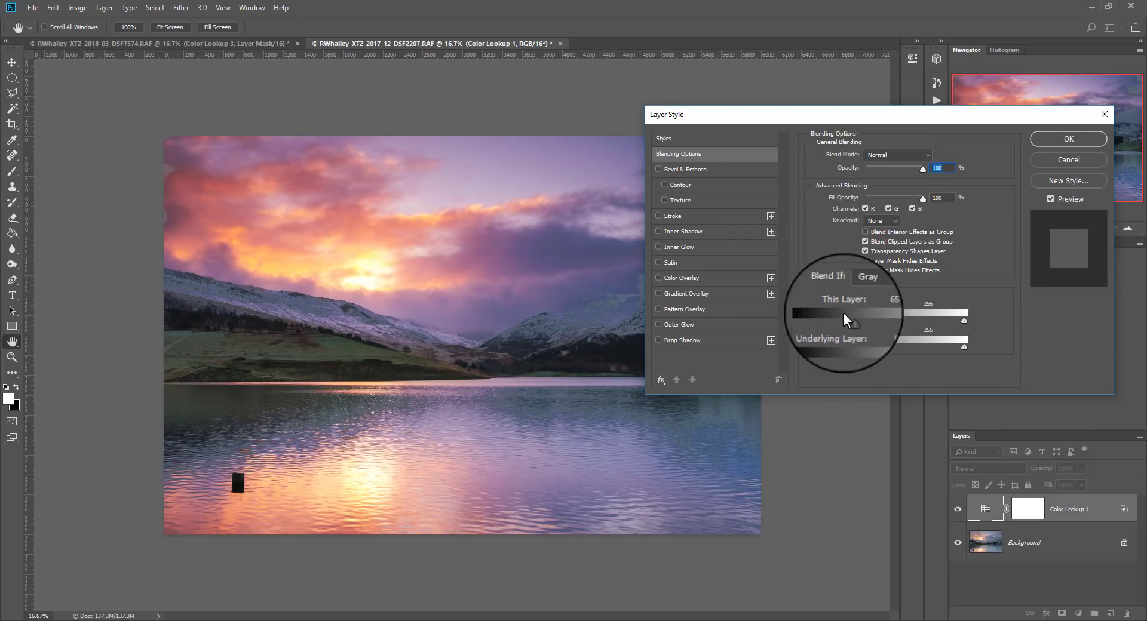
drag(823, 117, 951, 98)
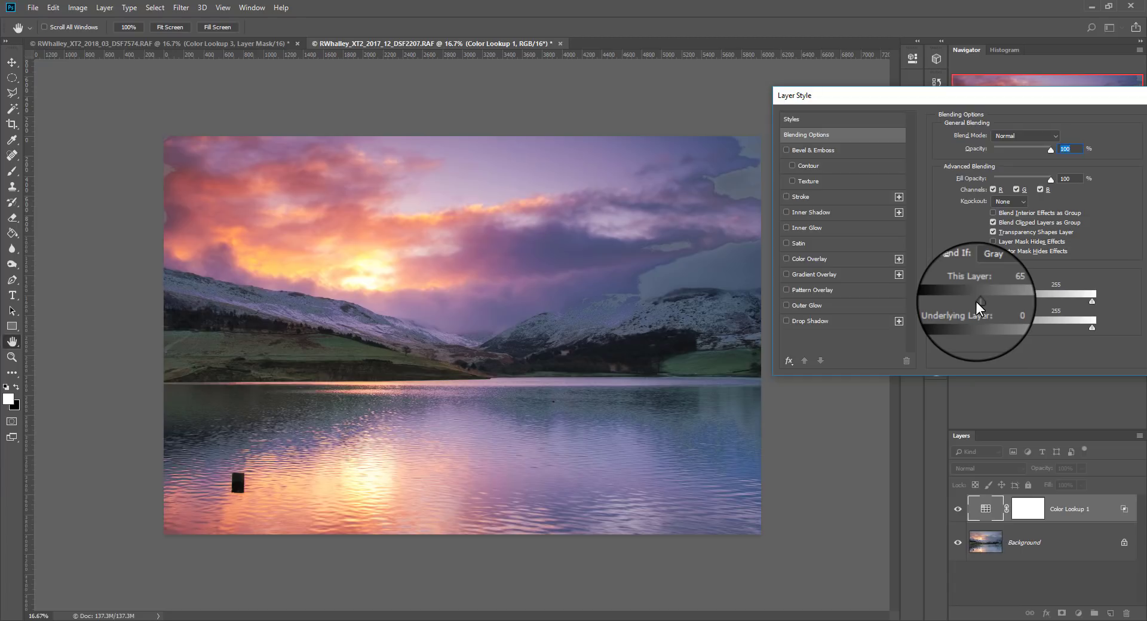
drag(976, 302, 937, 302)
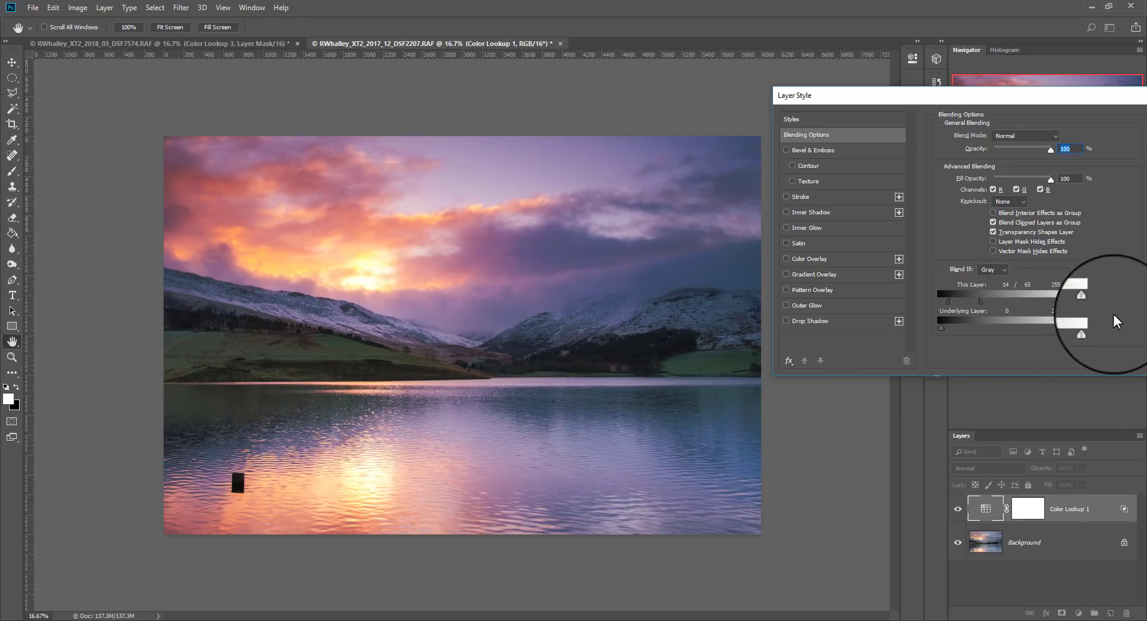
mouse_move(1090, 303)
mouse_down()
mouse_move(1049, 304)
mouse_move(1095, 302)
mouse_up()
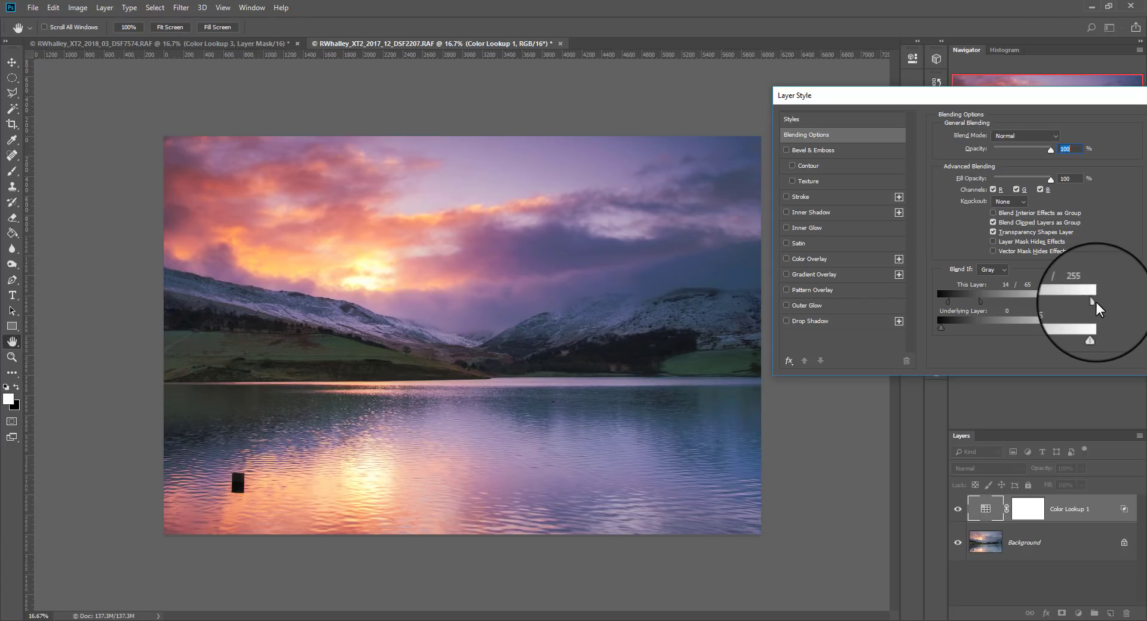
drag(1078, 99, 869, 88)
click(987, 110)
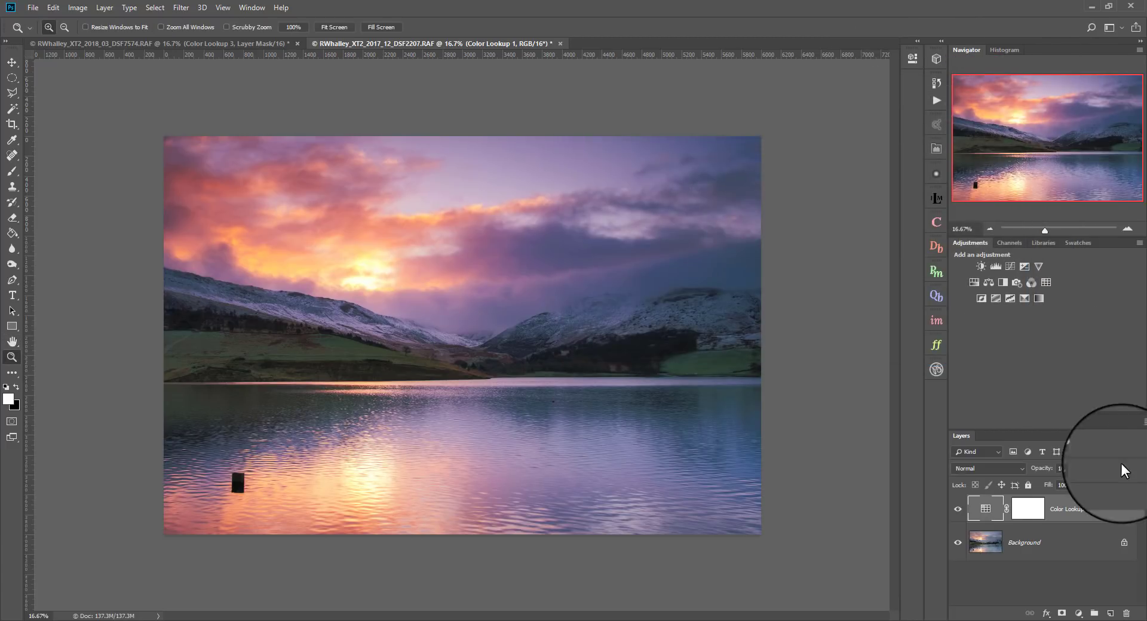
- Lower the Color Lookup layer's opacity to 59% and compare the image with the layer hidden and shown
click(1081, 468)
mouse_move(1081, 481)
mouse_down()
mouse_move(1044, 479)
mouse_move(1059, 483)
mouse_up()
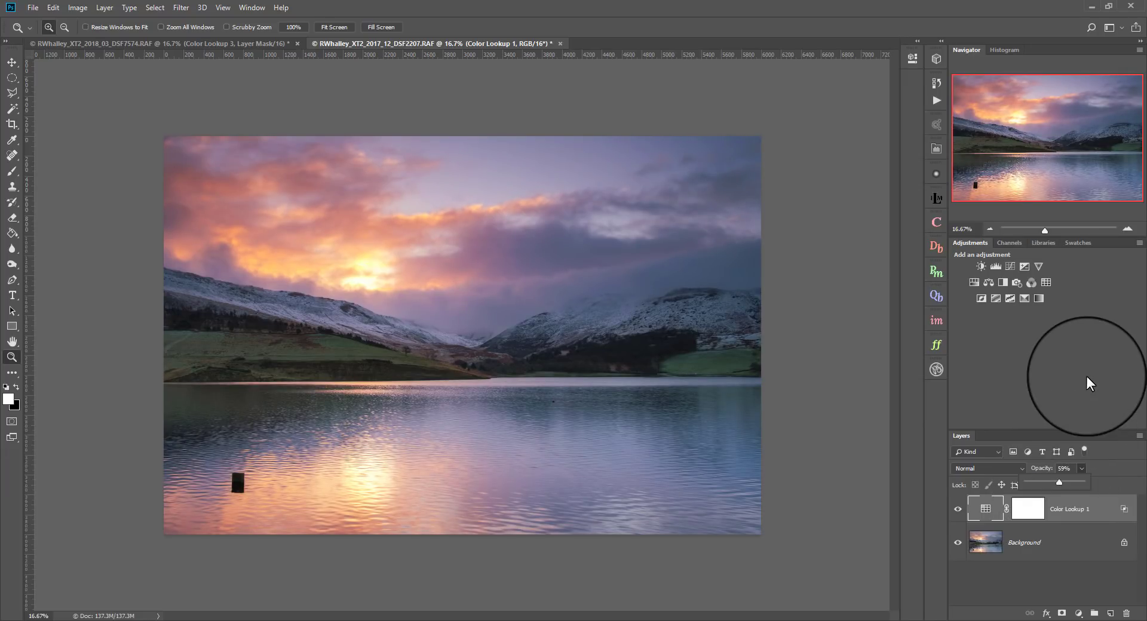
click(957, 509)
click(958, 511)
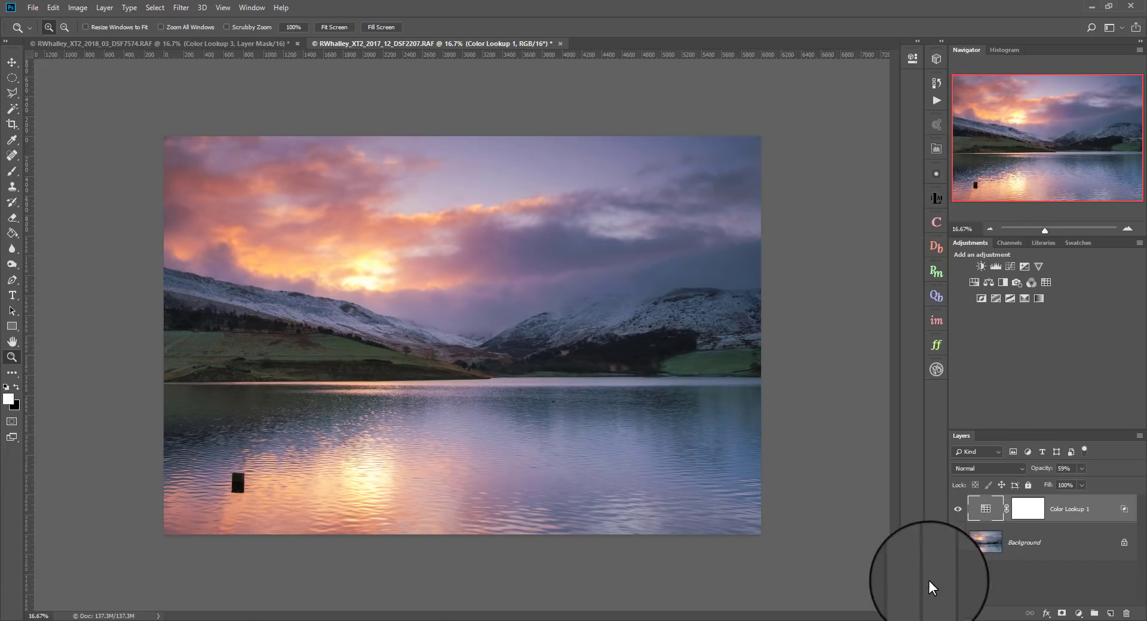
- Switch to Lightroom Classic, compare the photo's Before and After versions side by side, and return to Photoshop
click(896, 620)
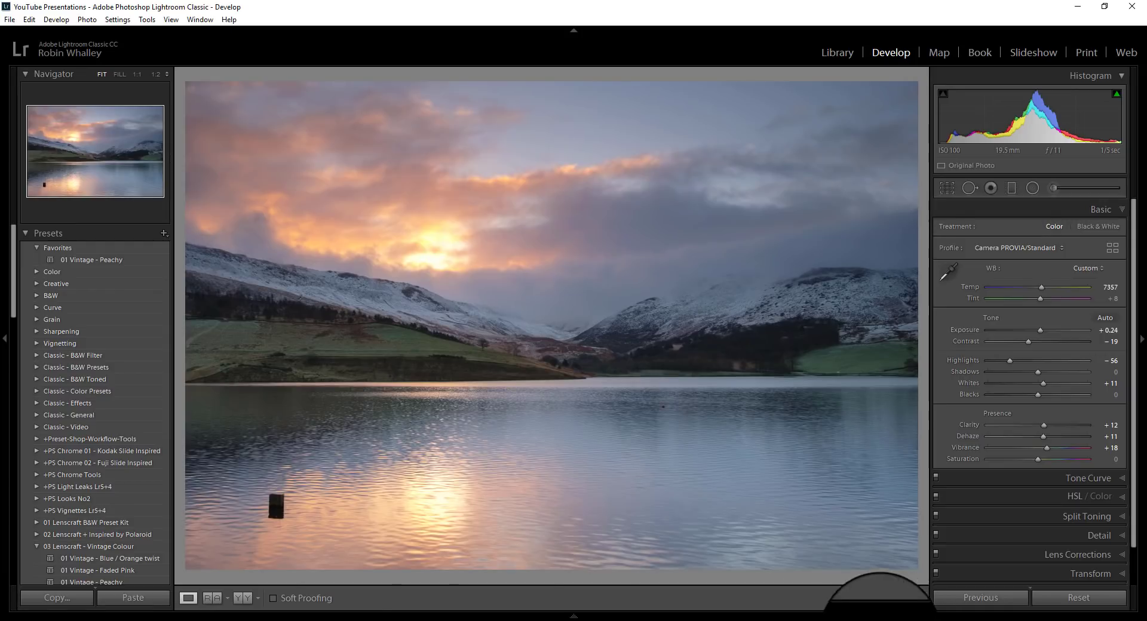
click(249, 597)
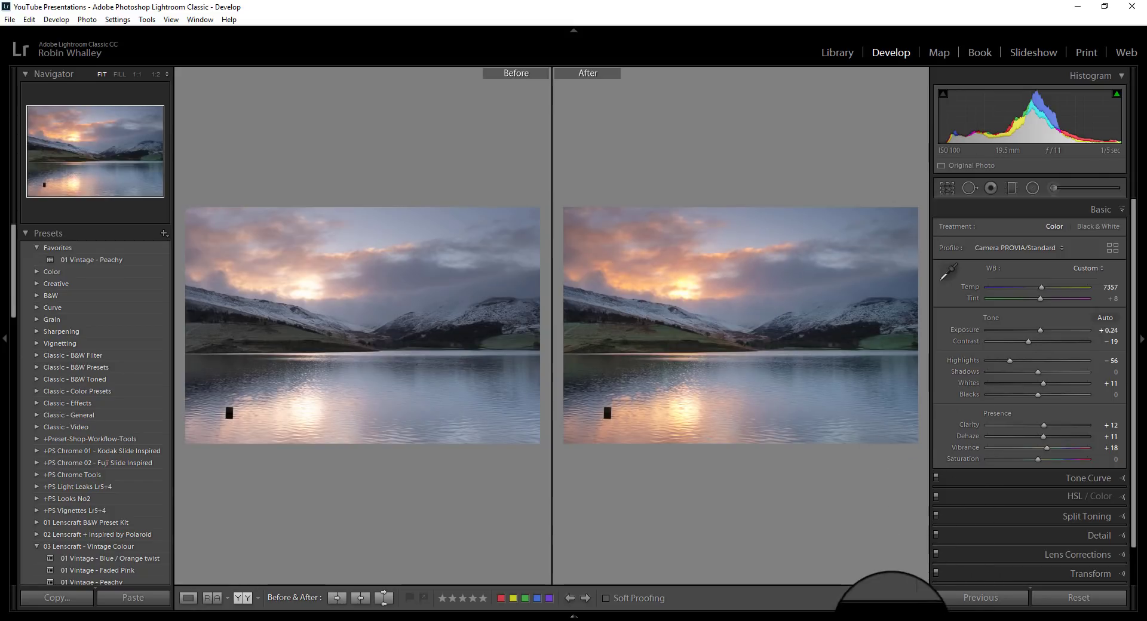
click(870, 618)
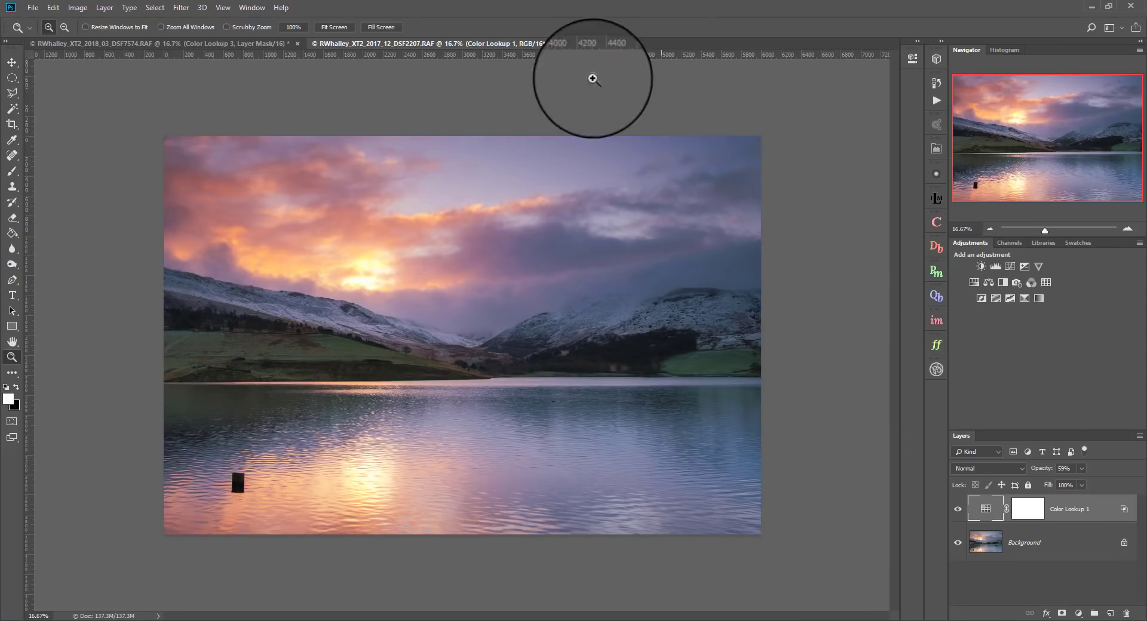